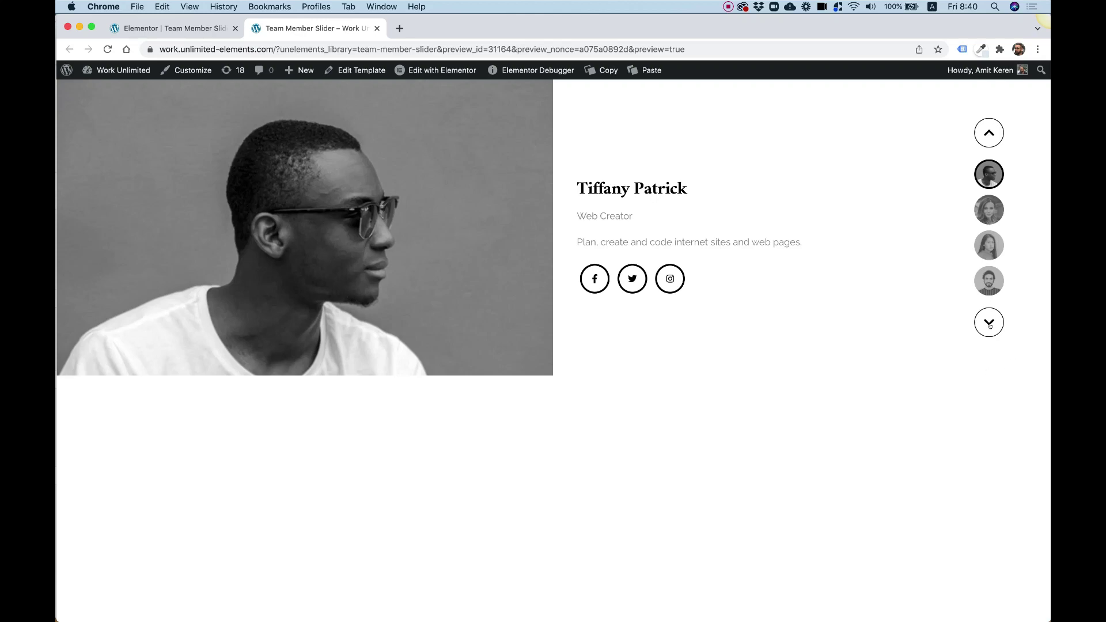
Step through the finished team slider's members, moving forward, back and jumping between faces.
click(989, 325)
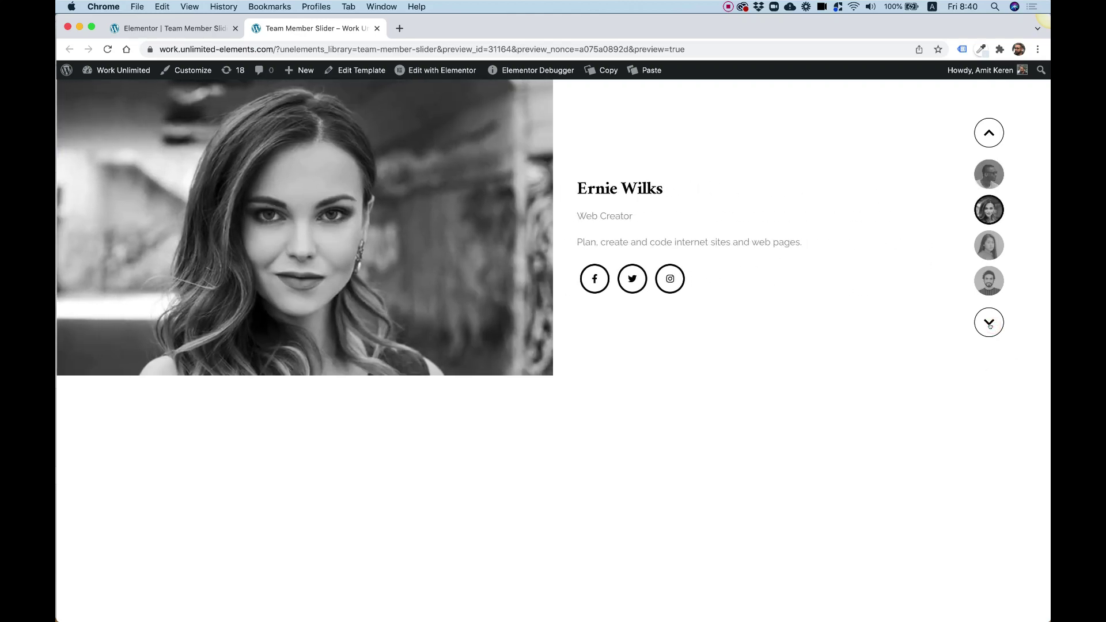
click(989, 325)
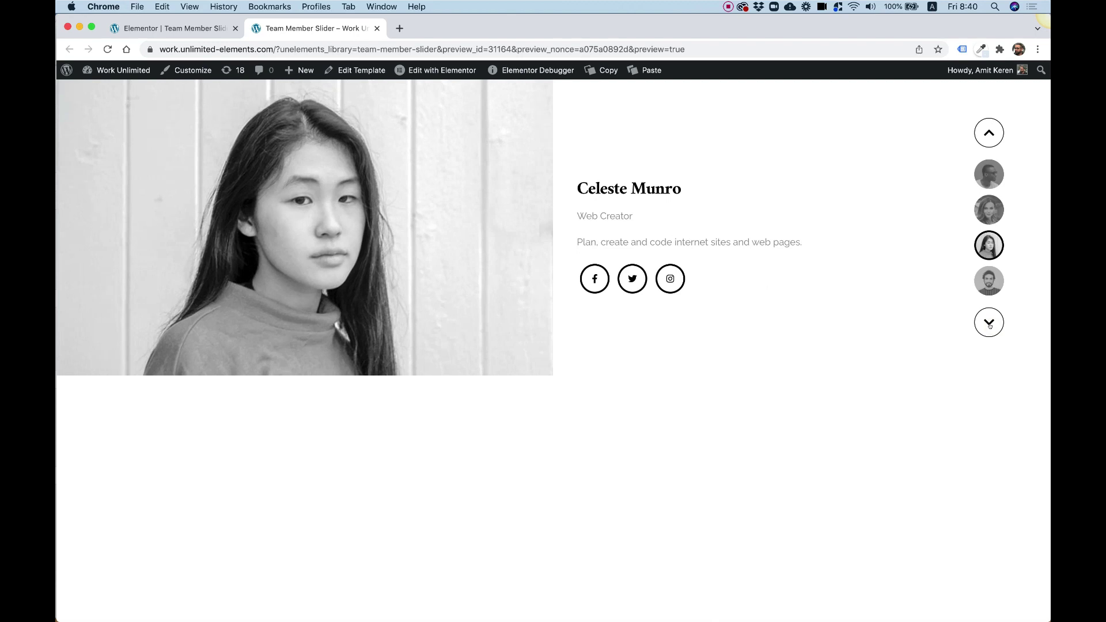
click(989, 325)
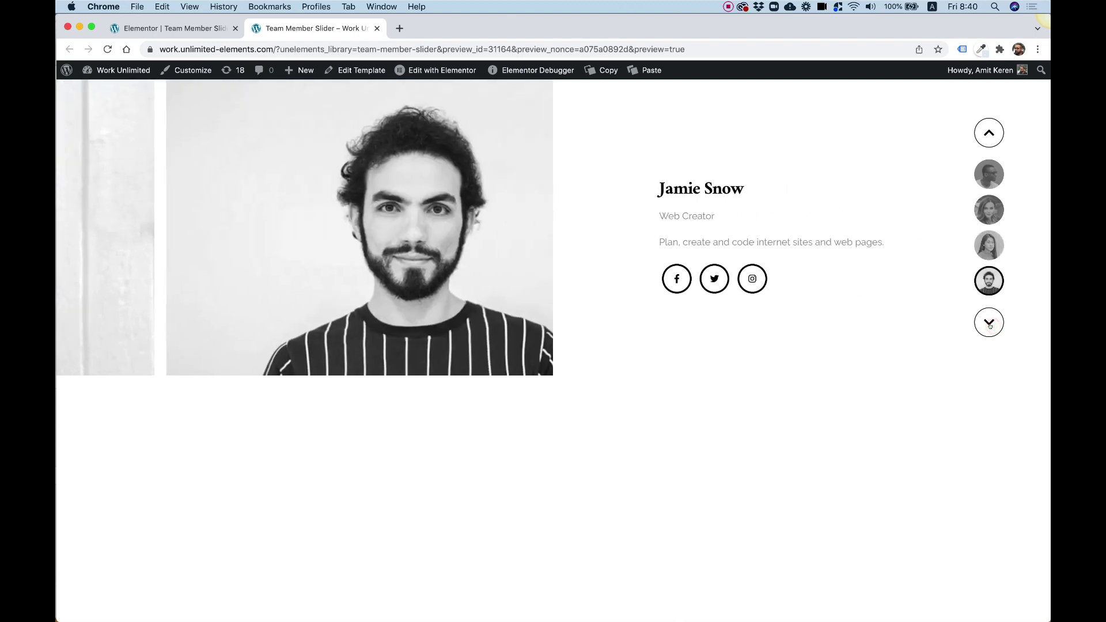
click(998, 183)
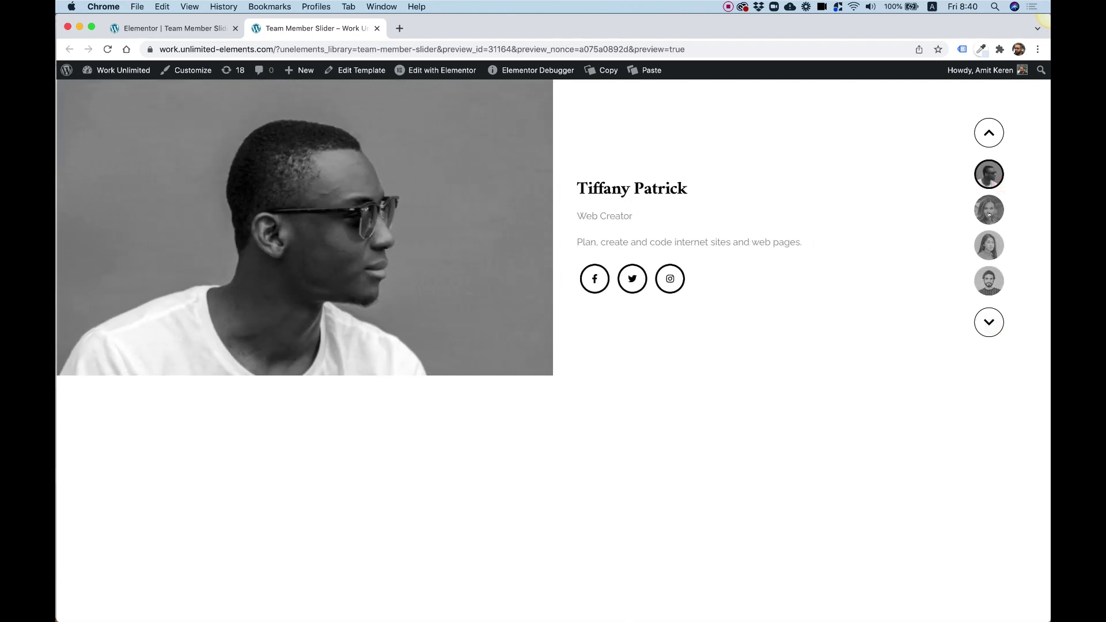
click(988, 214)
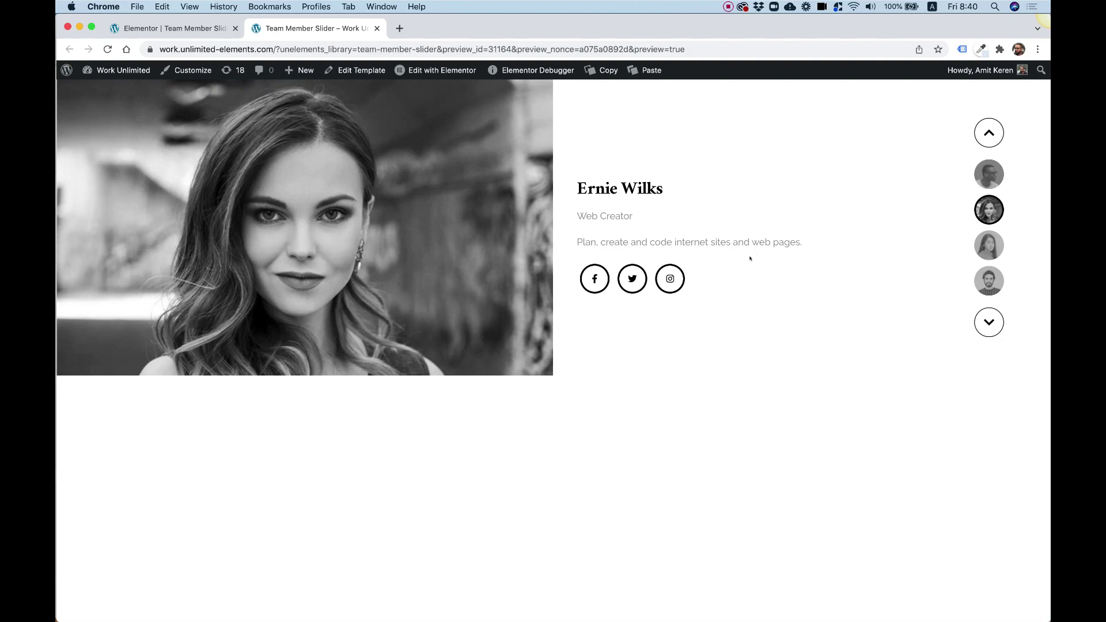
click(982, 136)
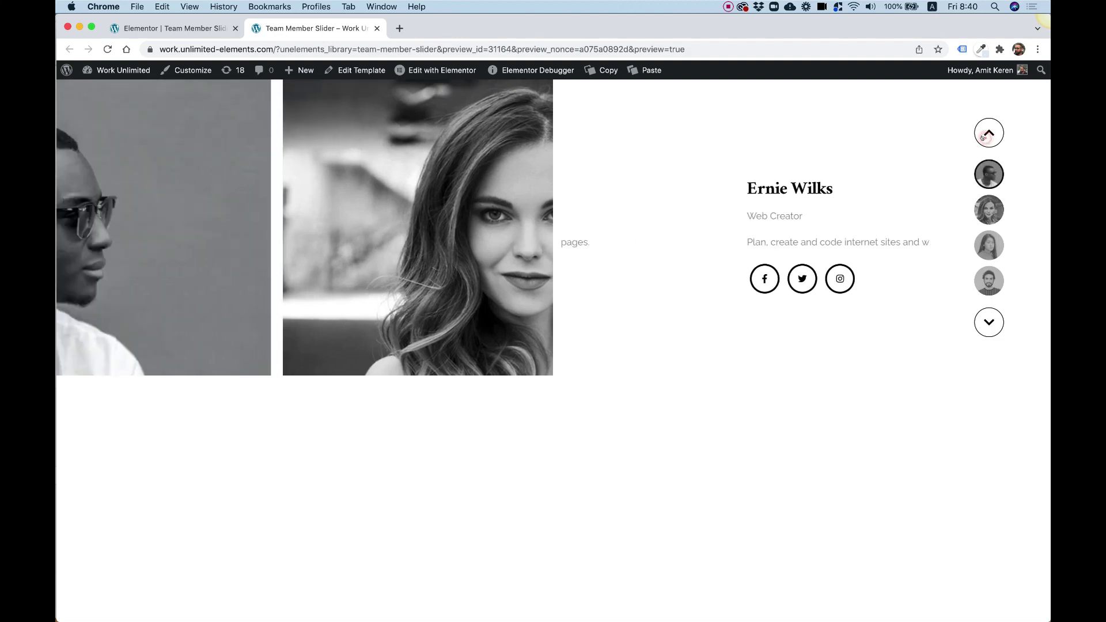
click(988, 133)
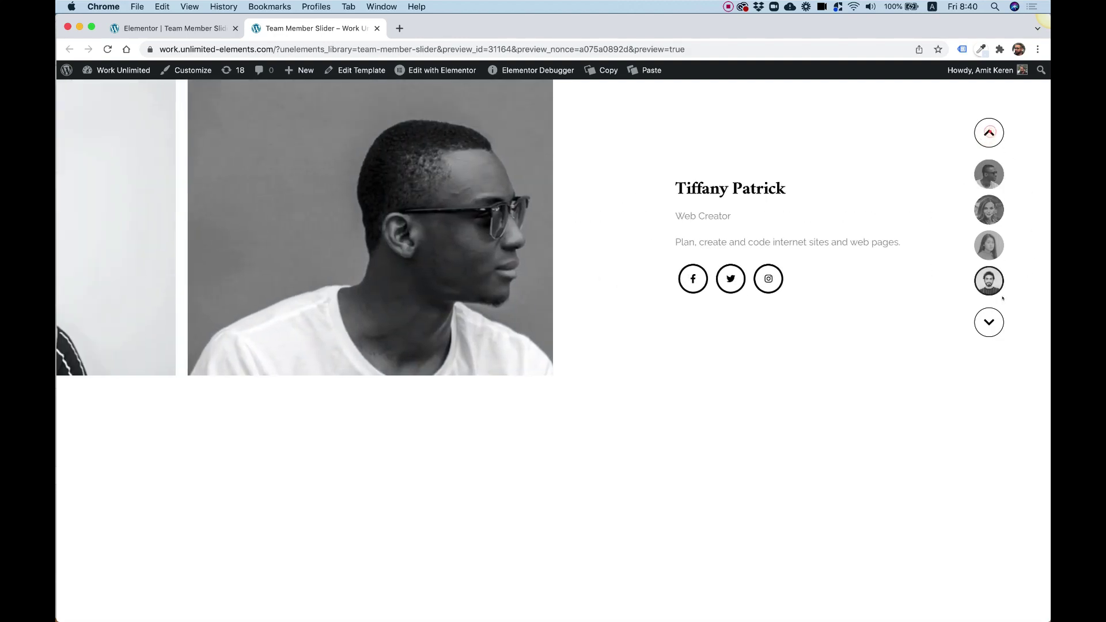
click(989, 322)
click(991, 214)
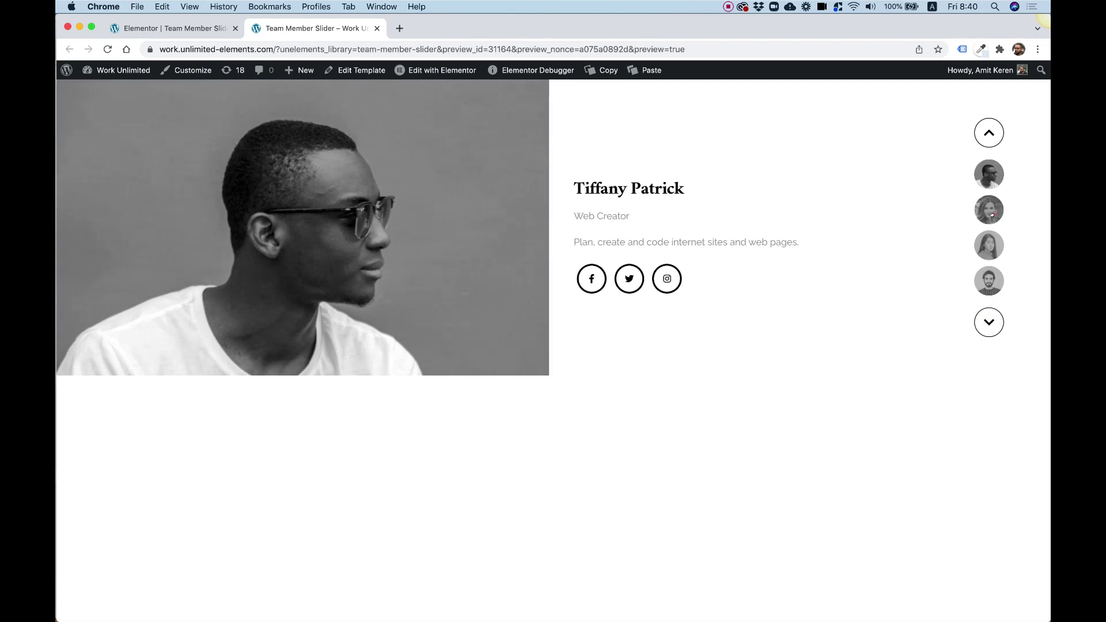
click(986, 249)
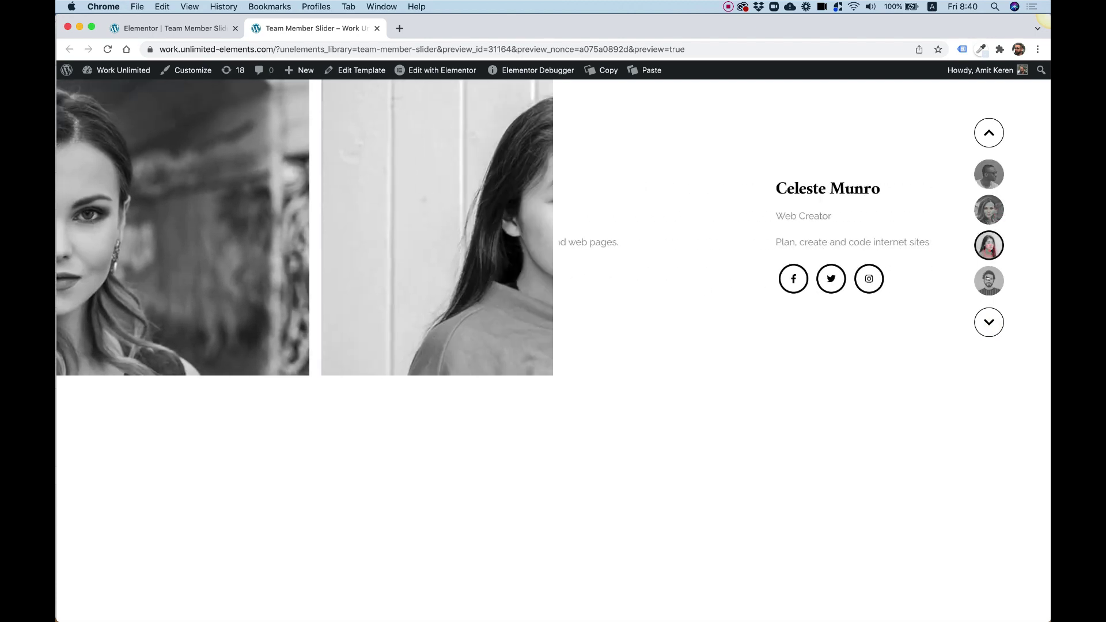
click(988, 281)
click(989, 246)
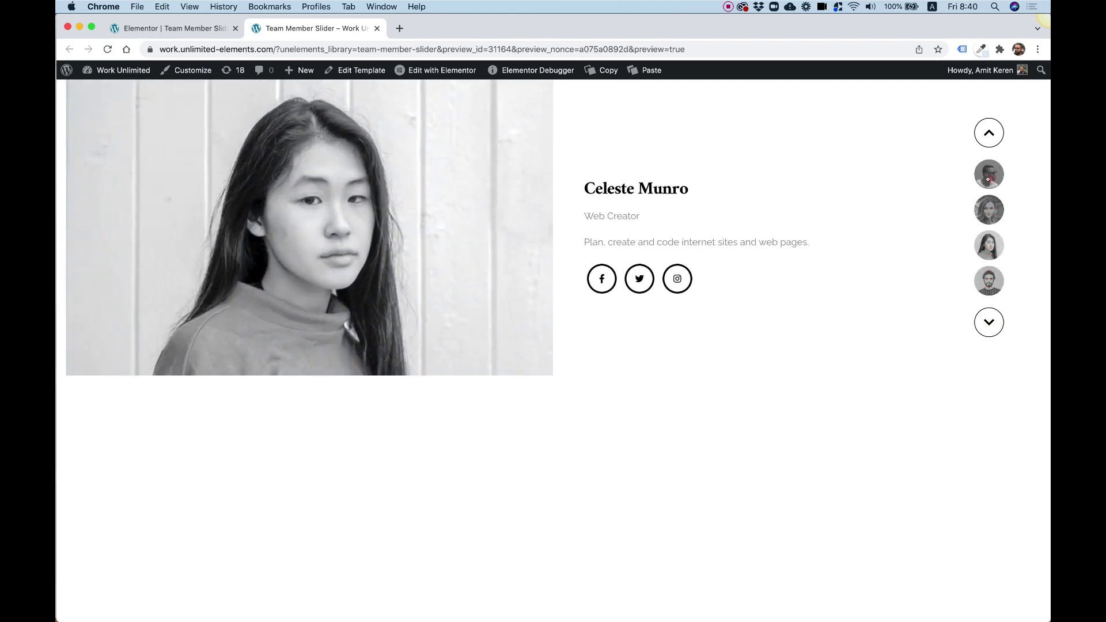
click(988, 175)
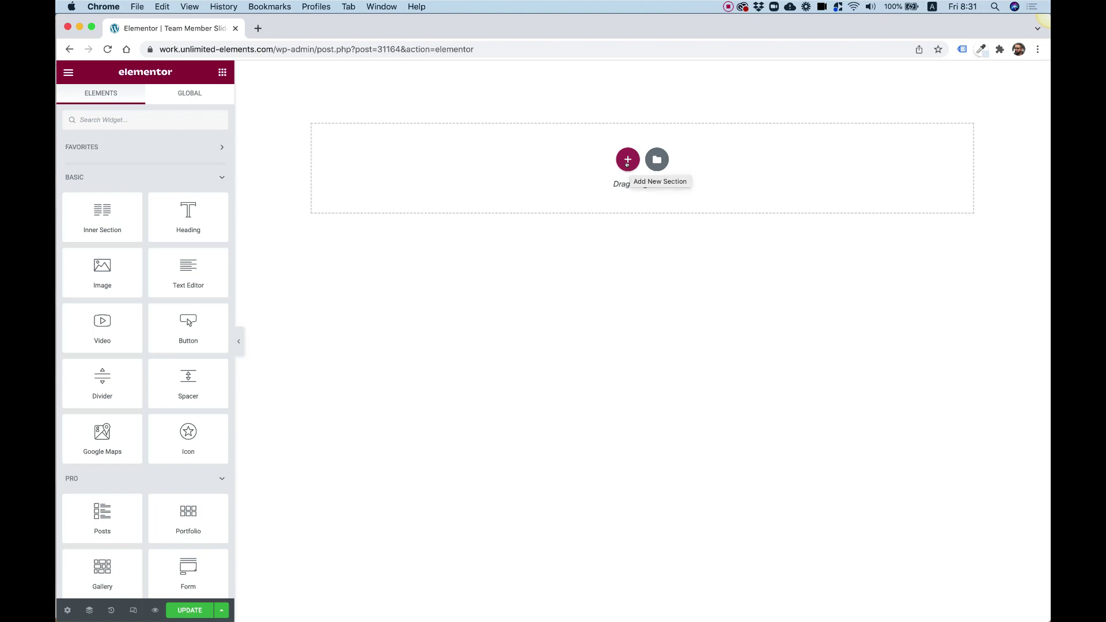
Add a two-column section and drop a Team Member Carousel into its left column.
click(627, 163)
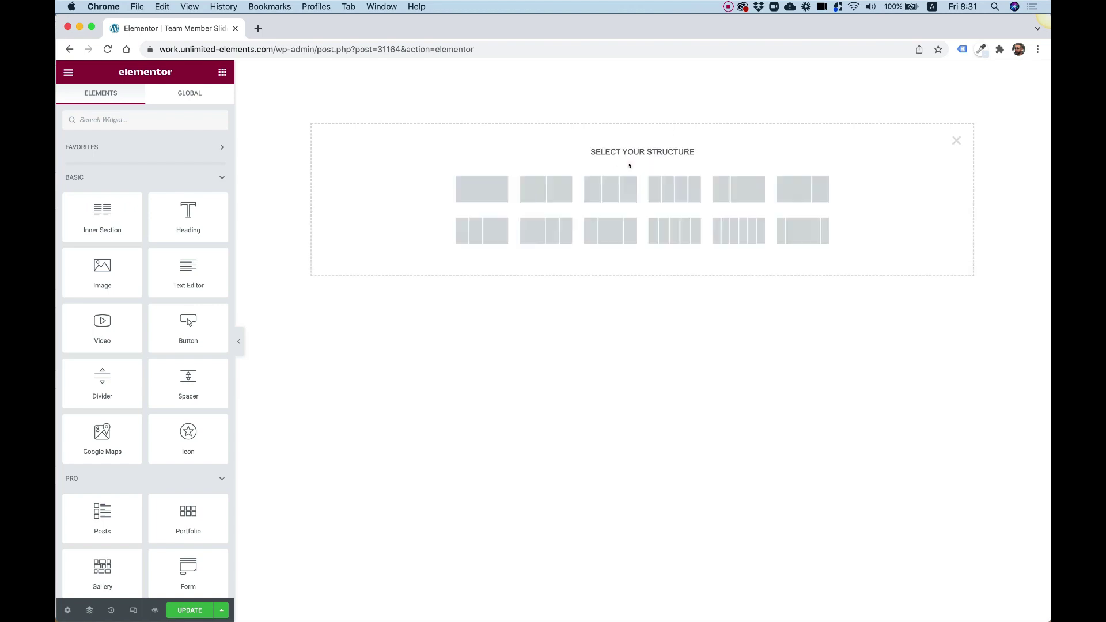
click(562, 195)
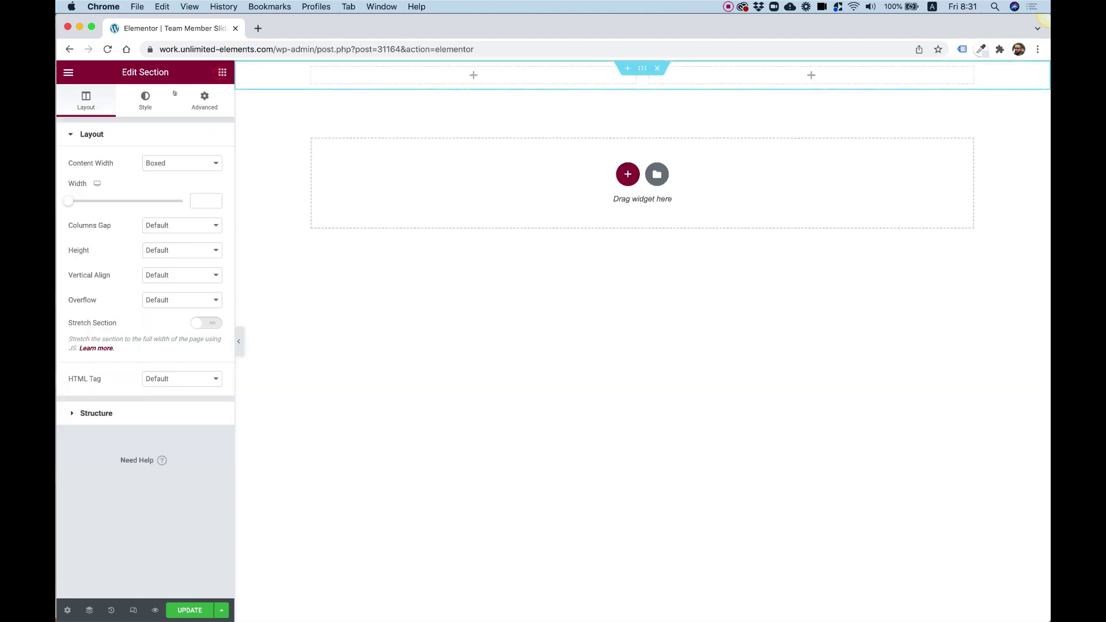
text(team m)
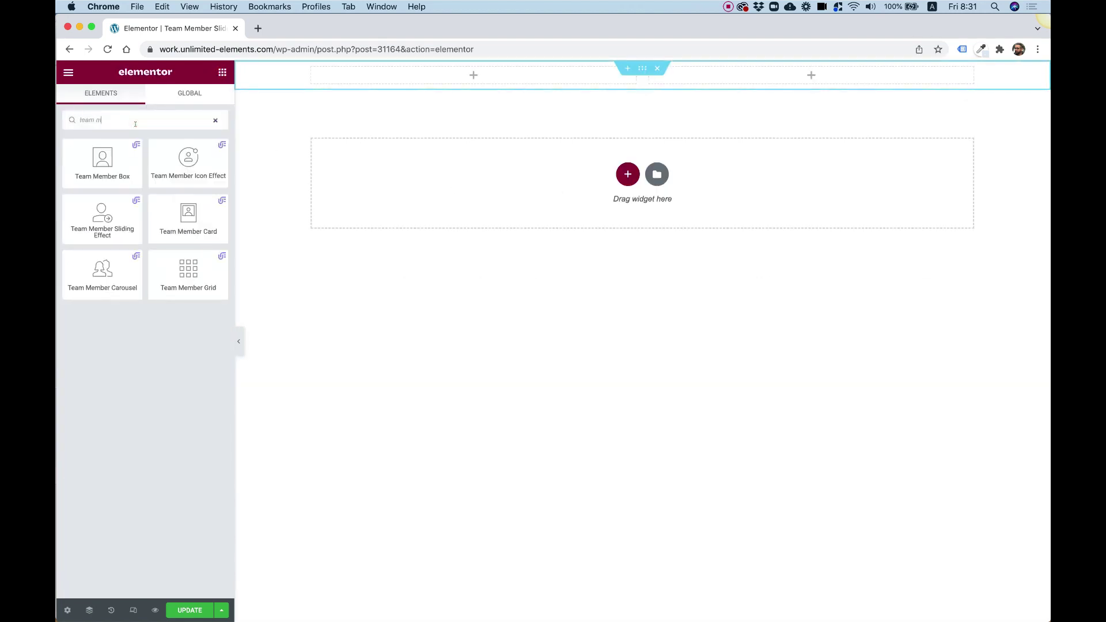
text(ember car)
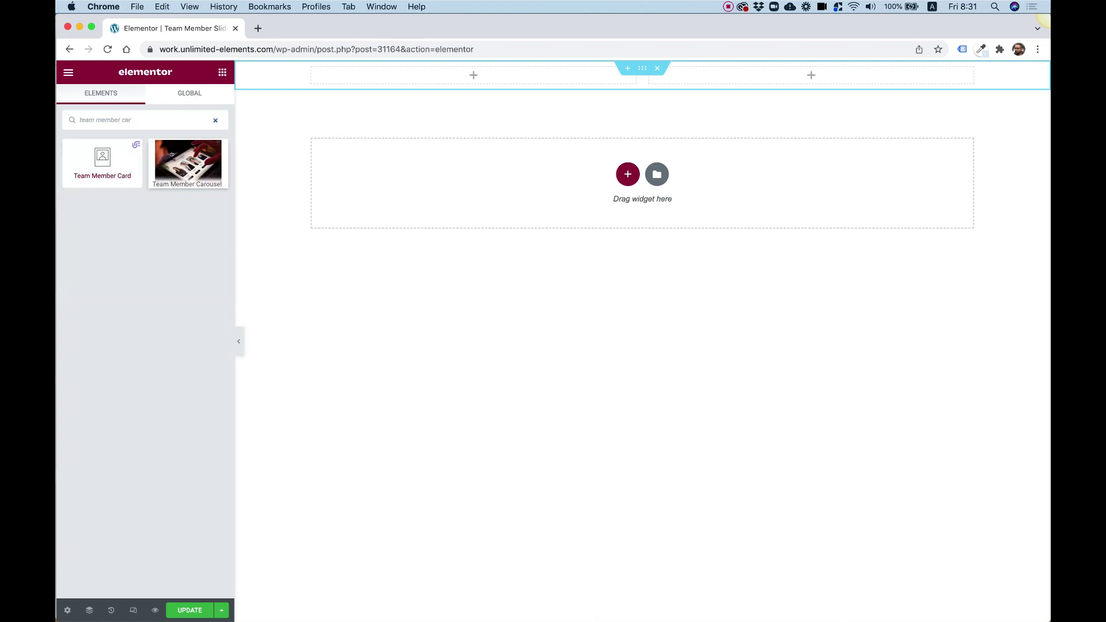
drag(188, 163, 357, 70)
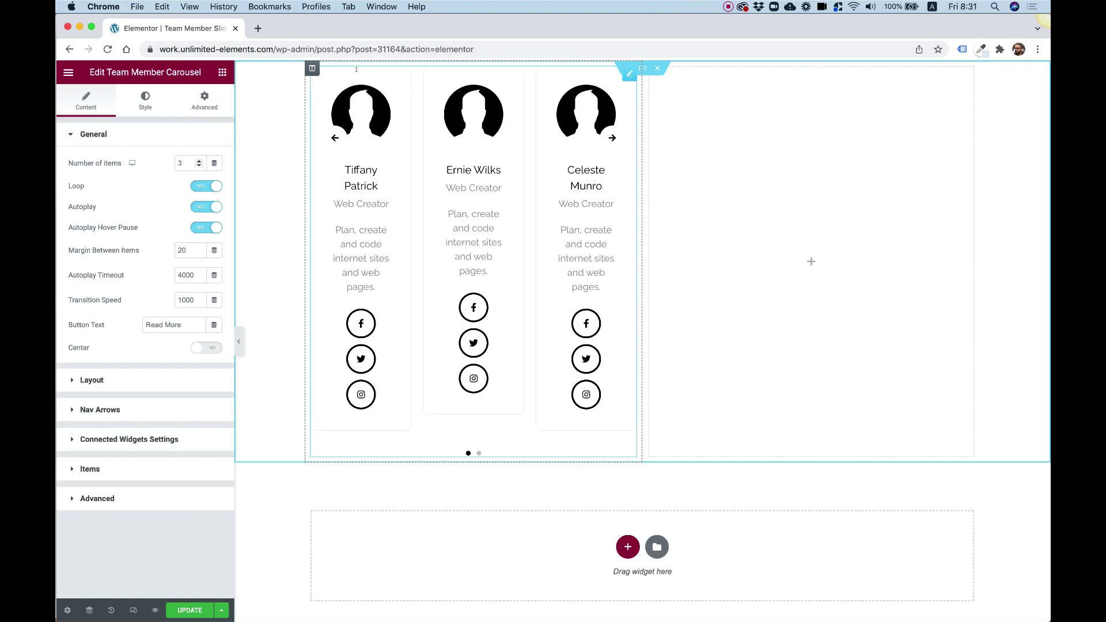
Set the carousel's Number of items to 1.
click(611, 137)
click(611, 137)
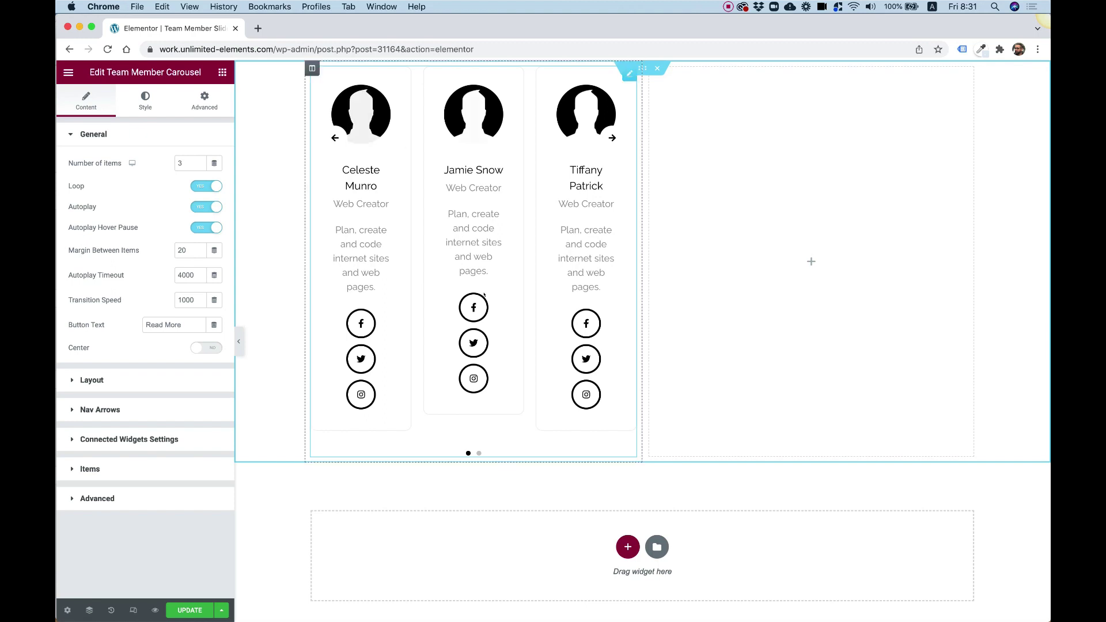
double_click(181, 163)
text(1)
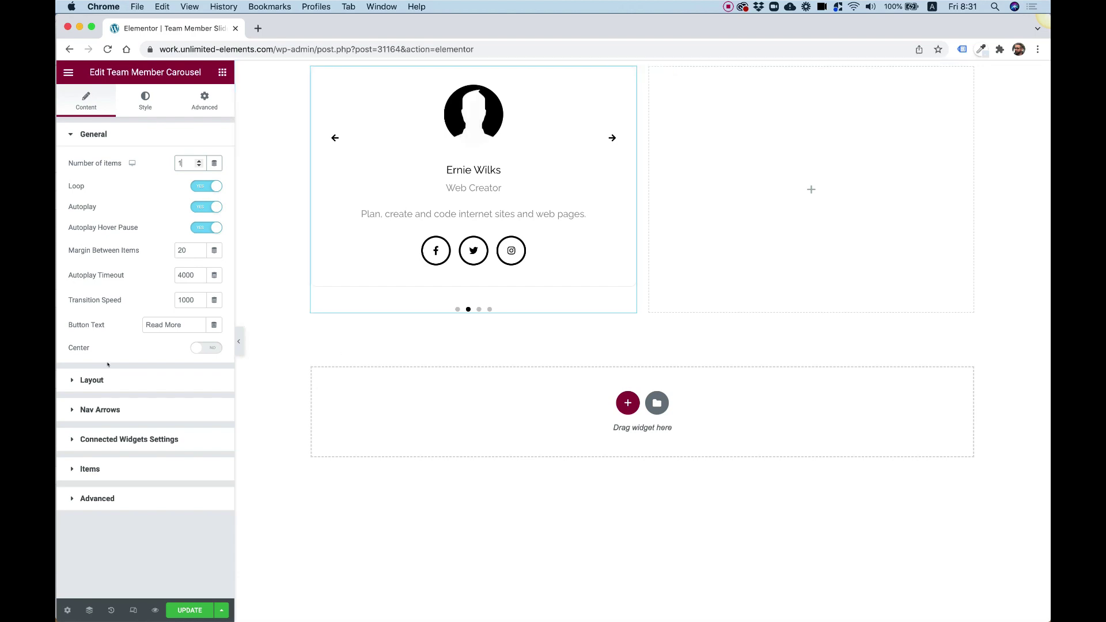
Enable Remote Connection and Sync for the carousel in Connected Widgets Settings.
click(113, 440)
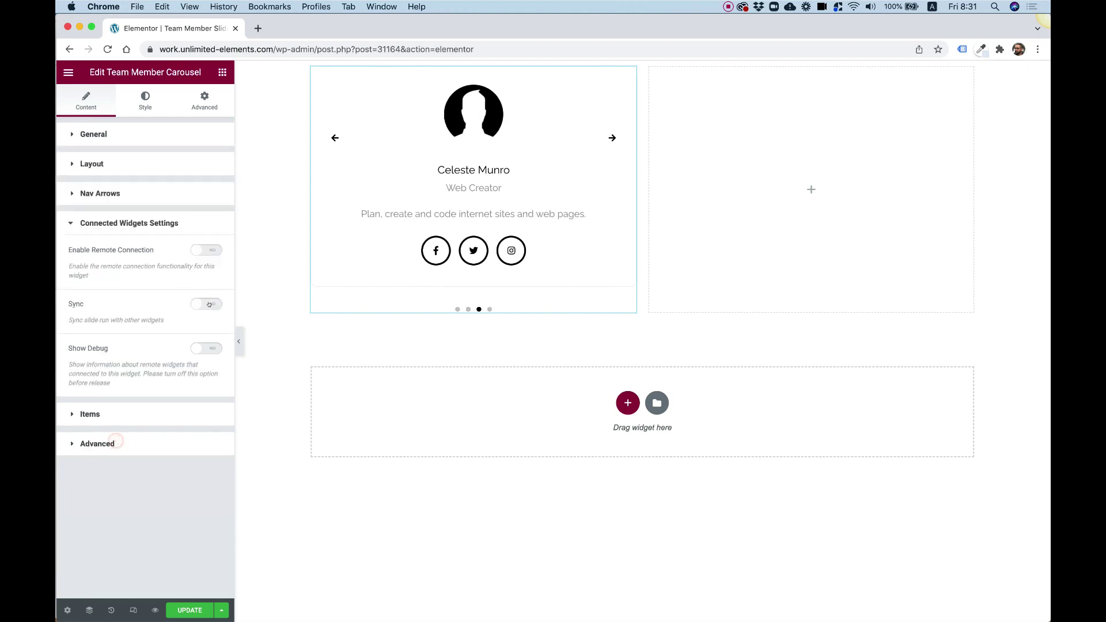
click(201, 251)
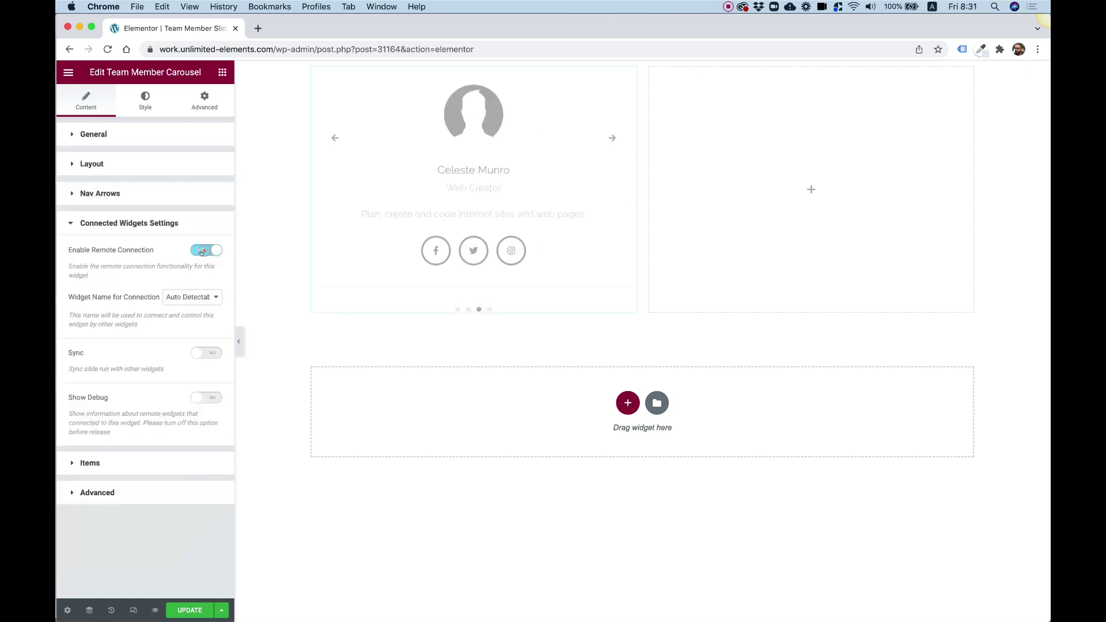
click(200, 352)
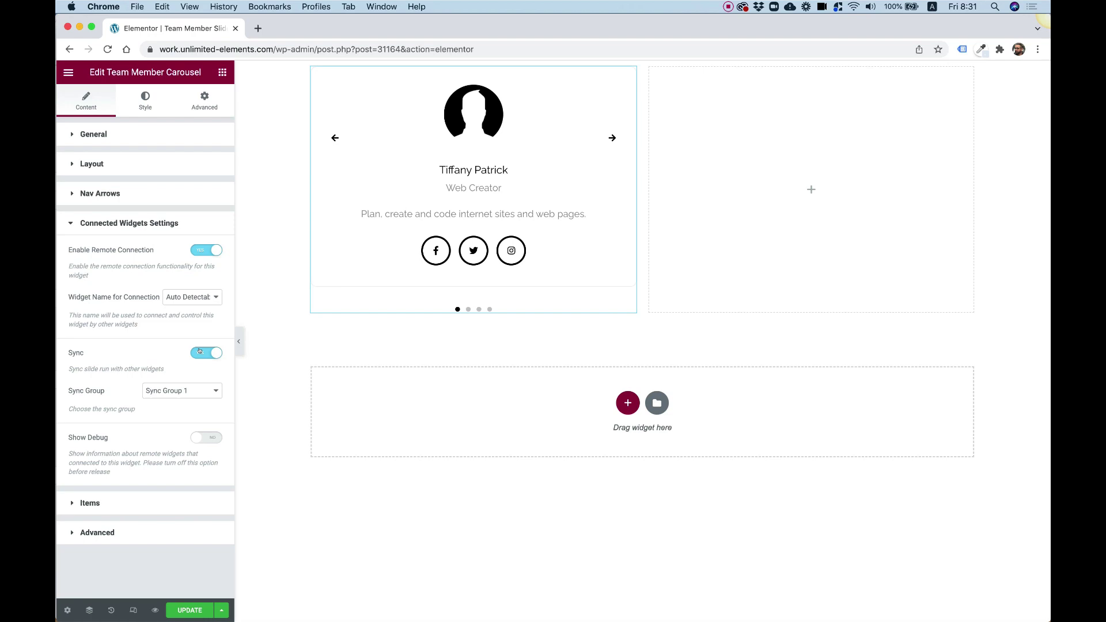
Turn off arrows, dots, title, subtitle and text, and set Show Icons to Hide.
click(115, 161)
click(198, 190)
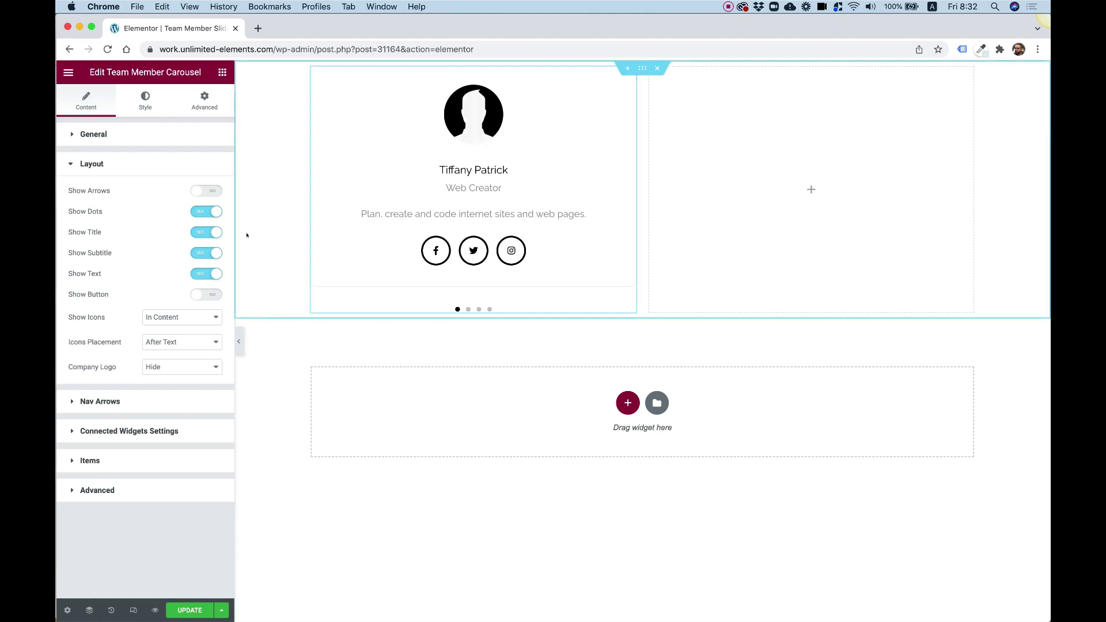
click(212, 212)
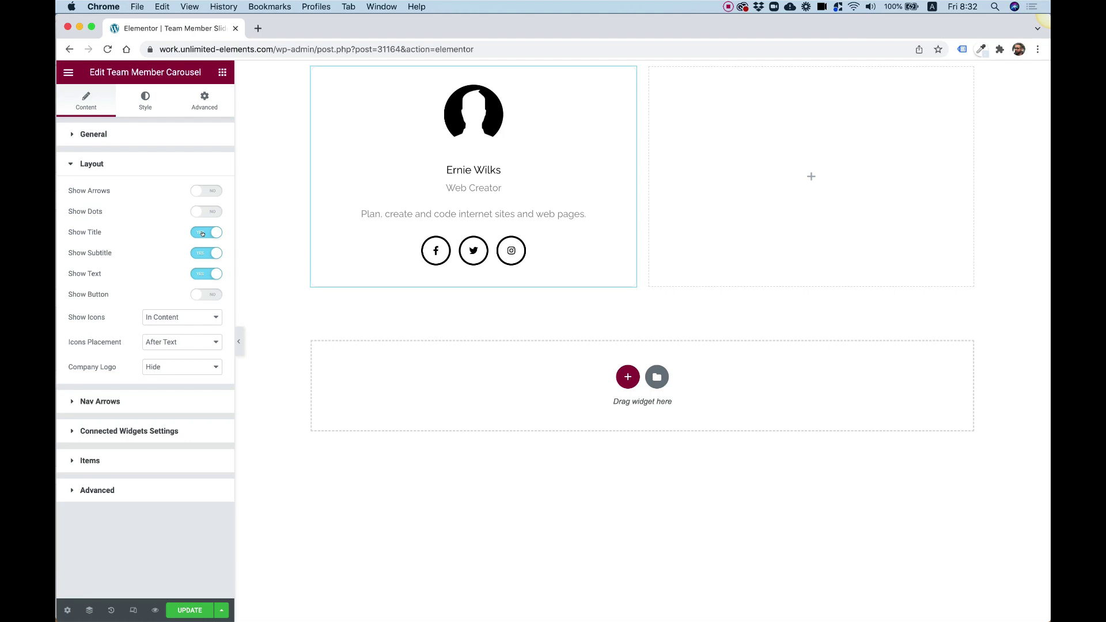
click(202, 233)
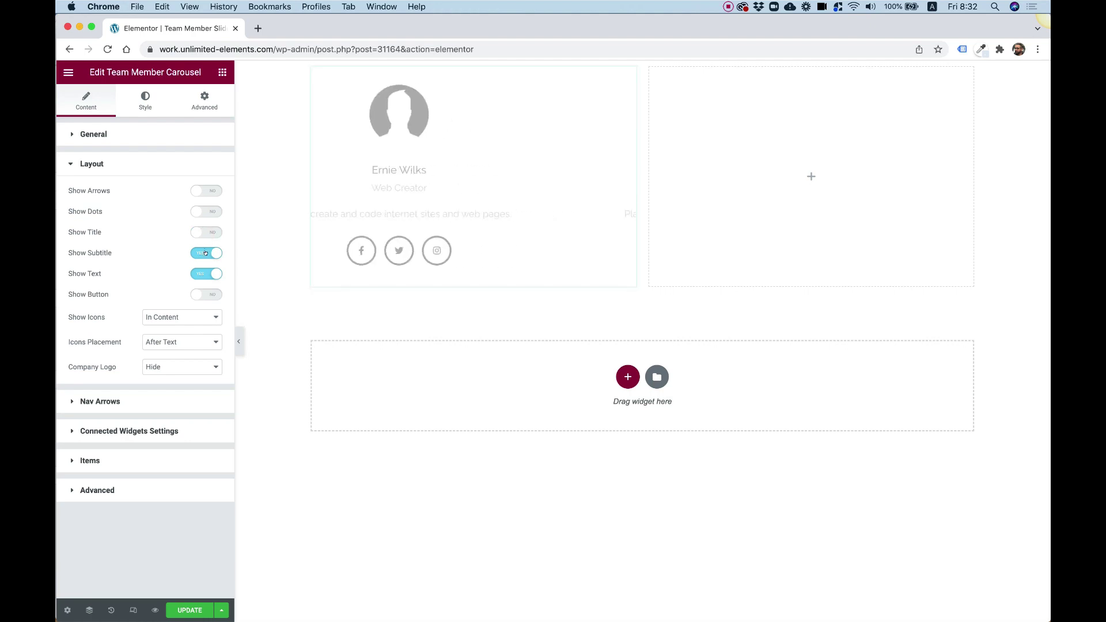
click(205, 253)
click(206, 272)
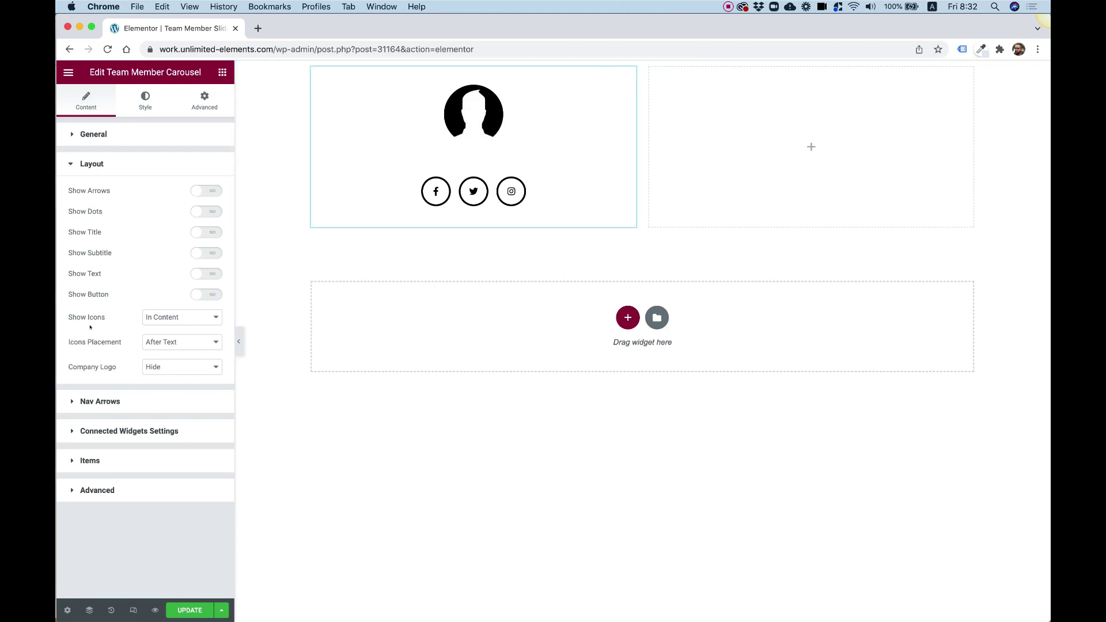
click(147, 318)
click(170, 307)
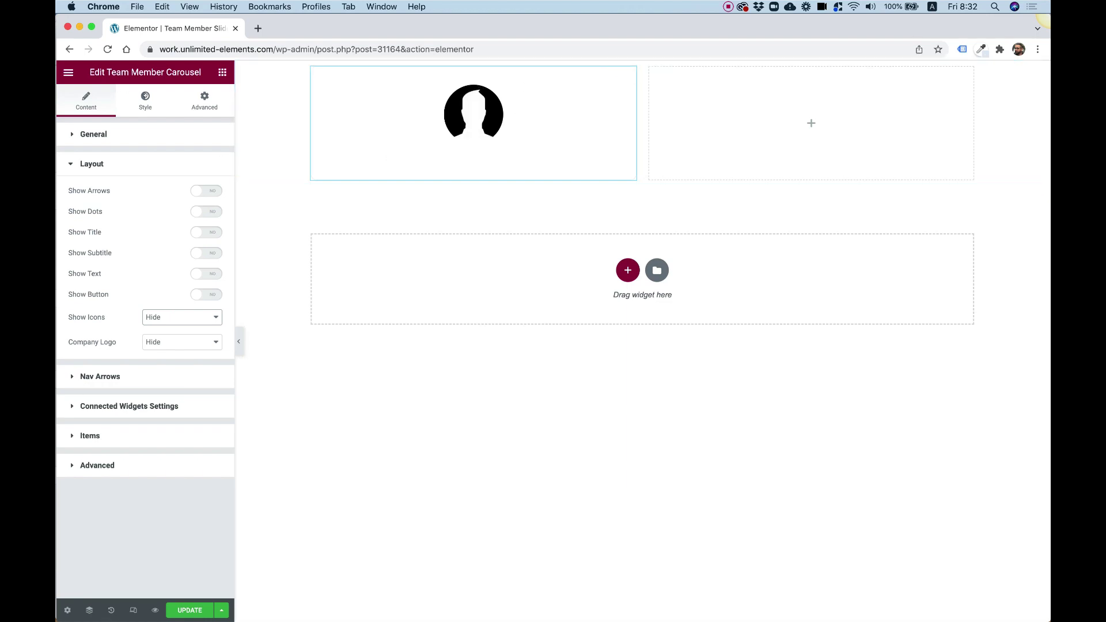
Switch the image width unit to percent and set the image height to 5.
click(143, 97)
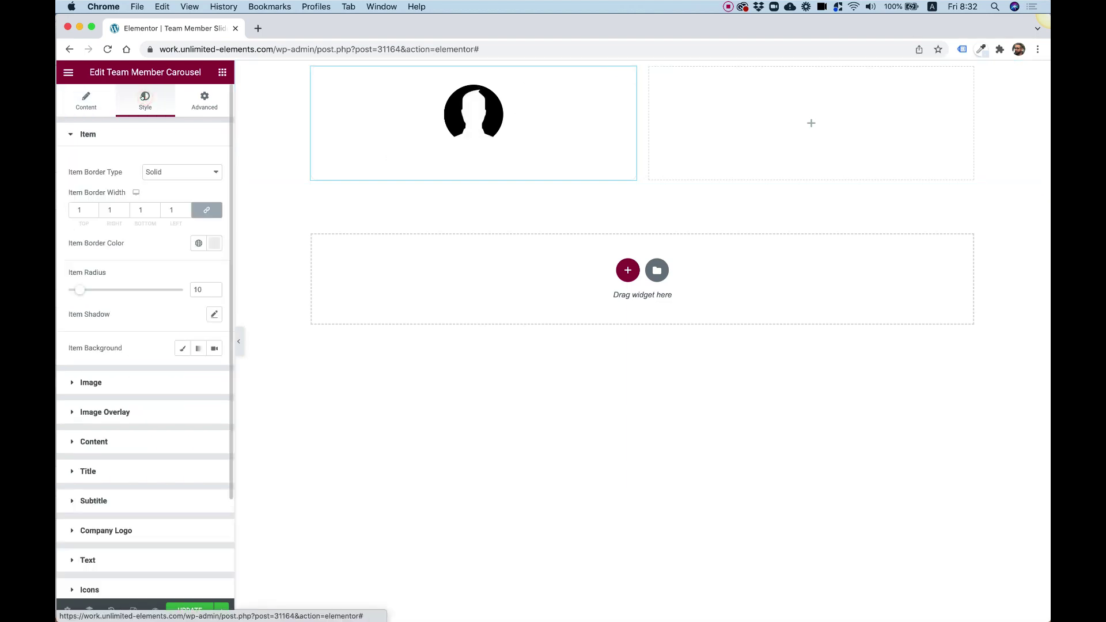
click(102, 382)
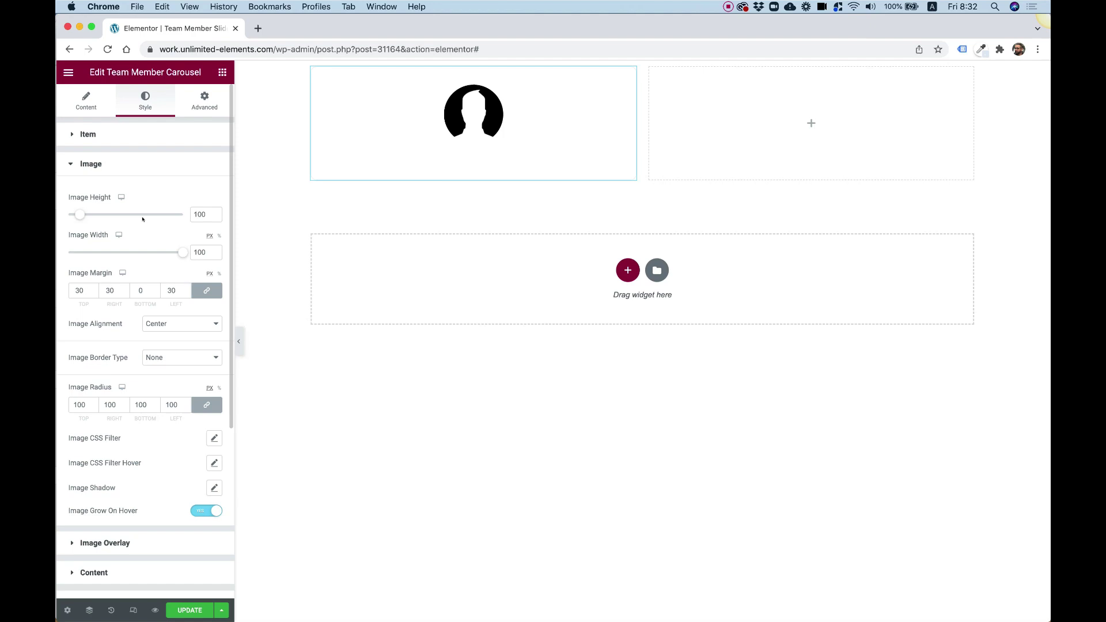
click(218, 236)
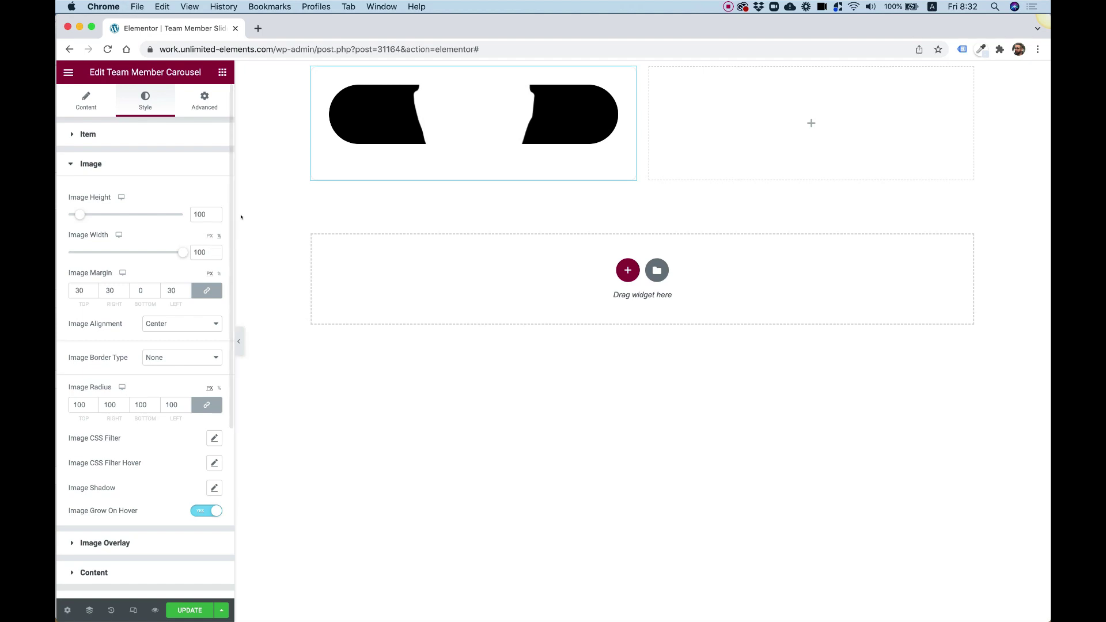
drag(197, 213, 186, 214)
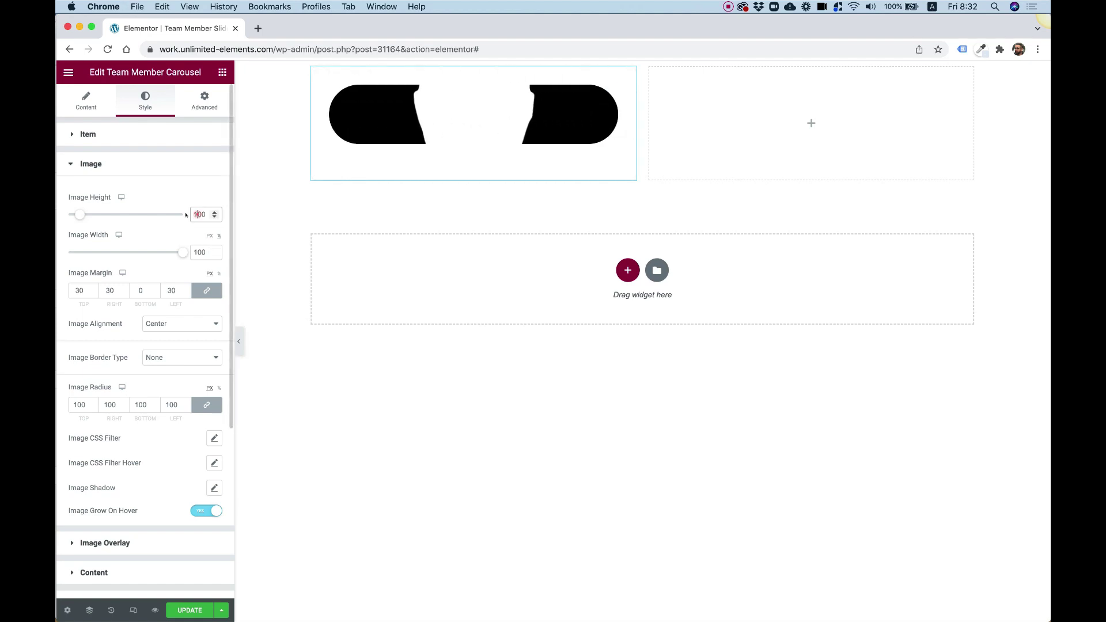
text(5)
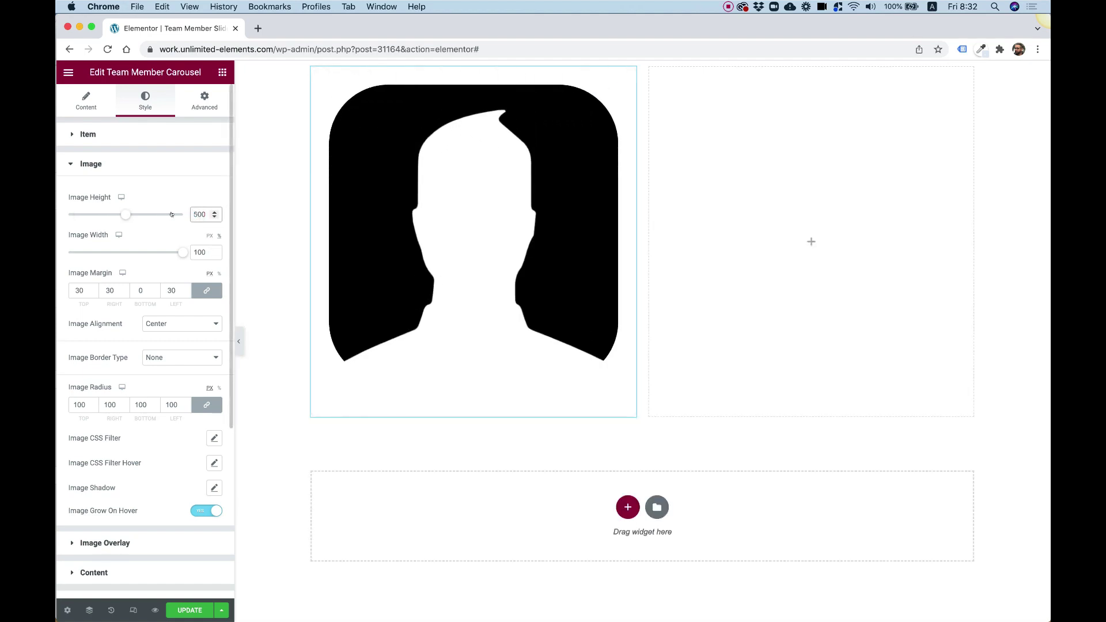
Set Image Radius, Image Margin and Content Padding all to 0.
double_click(81, 405)
text(0)
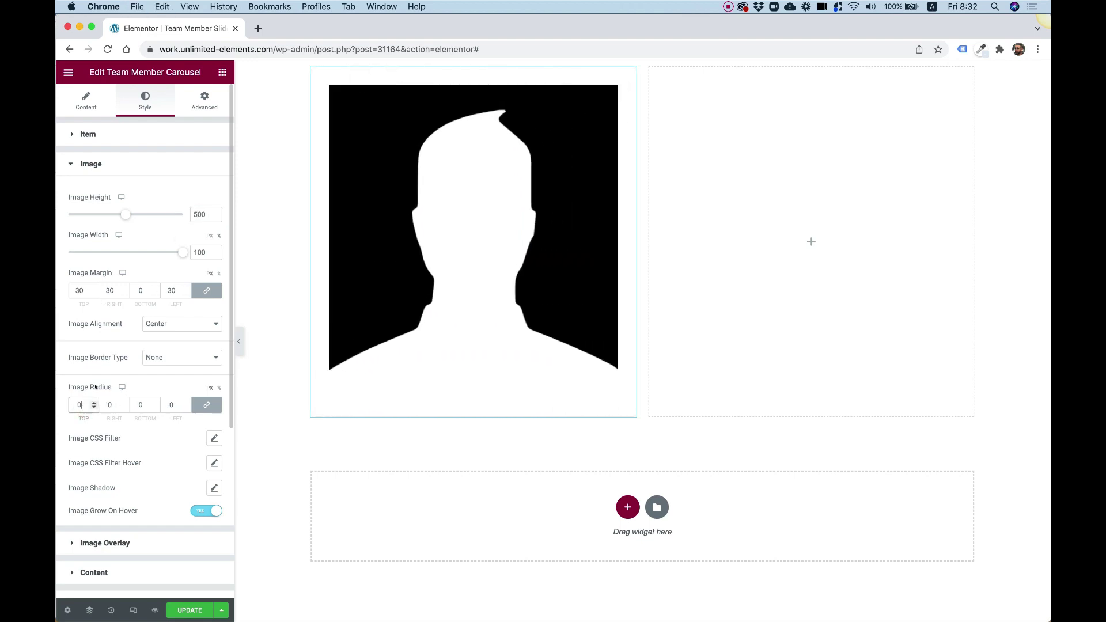
double_click(84, 290)
text(0)
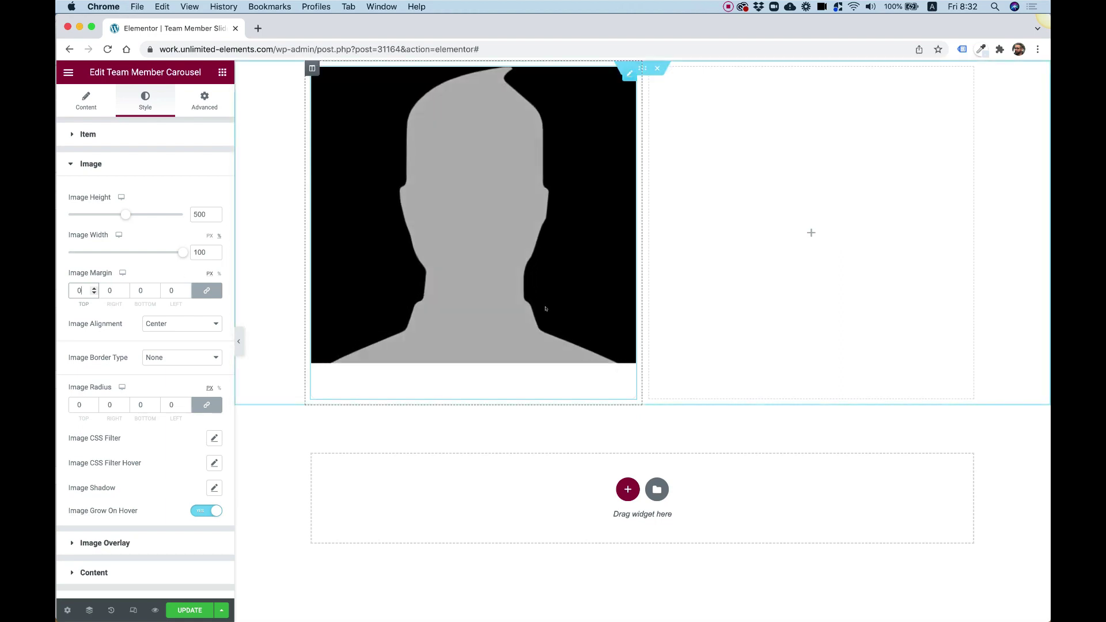
click(95, 572)
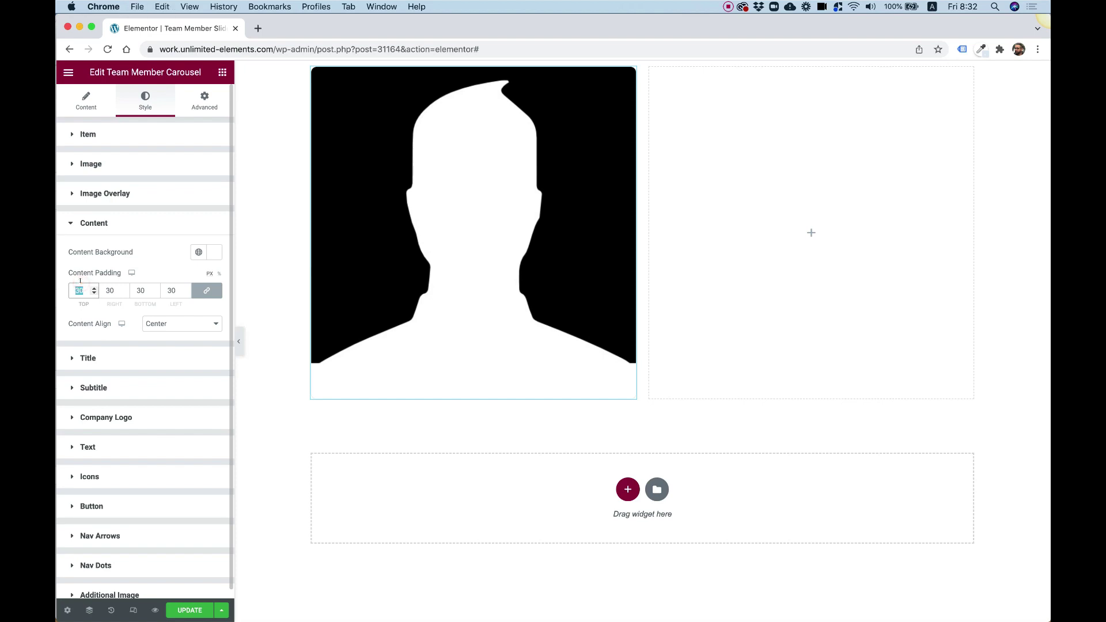
text(0)
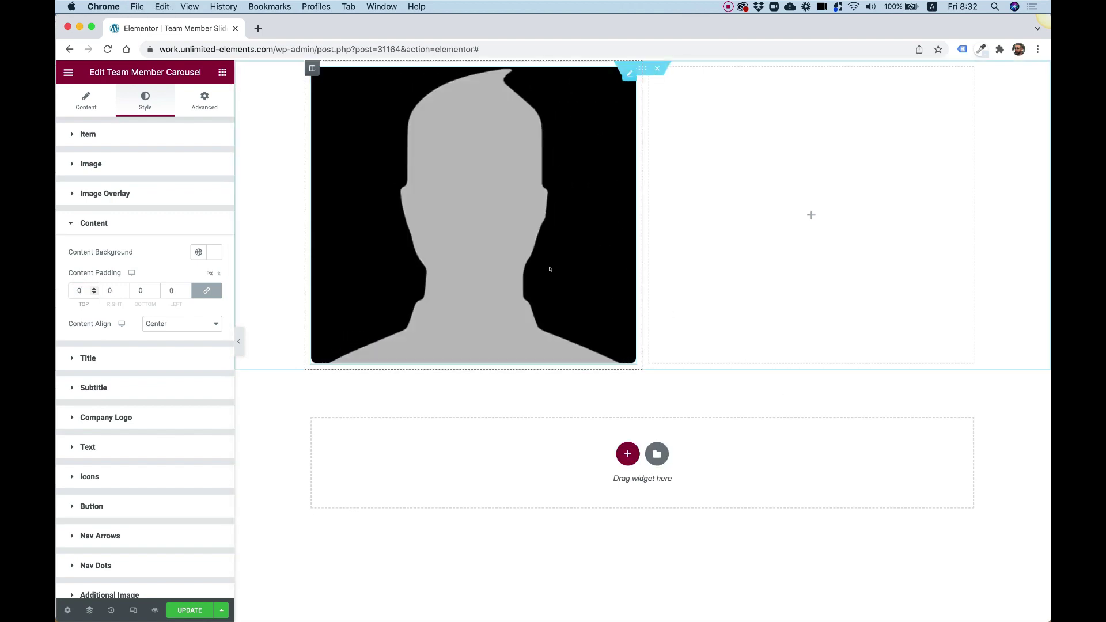
Give the first two members the face4.jpeg and face3.jpeg portraits.
click(91, 93)
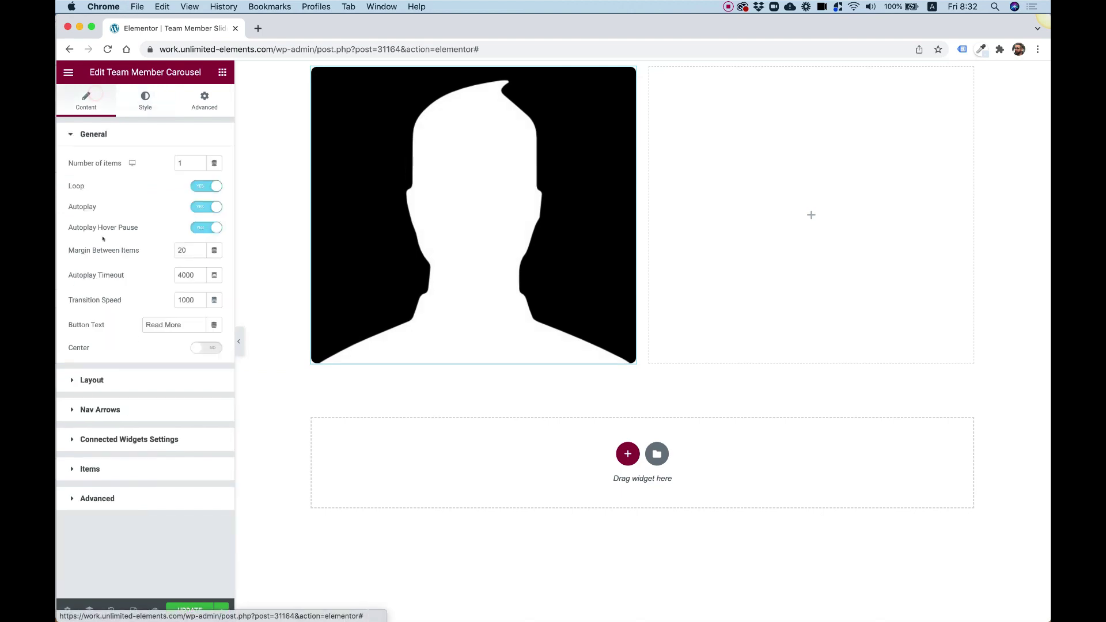
click(98, 466)
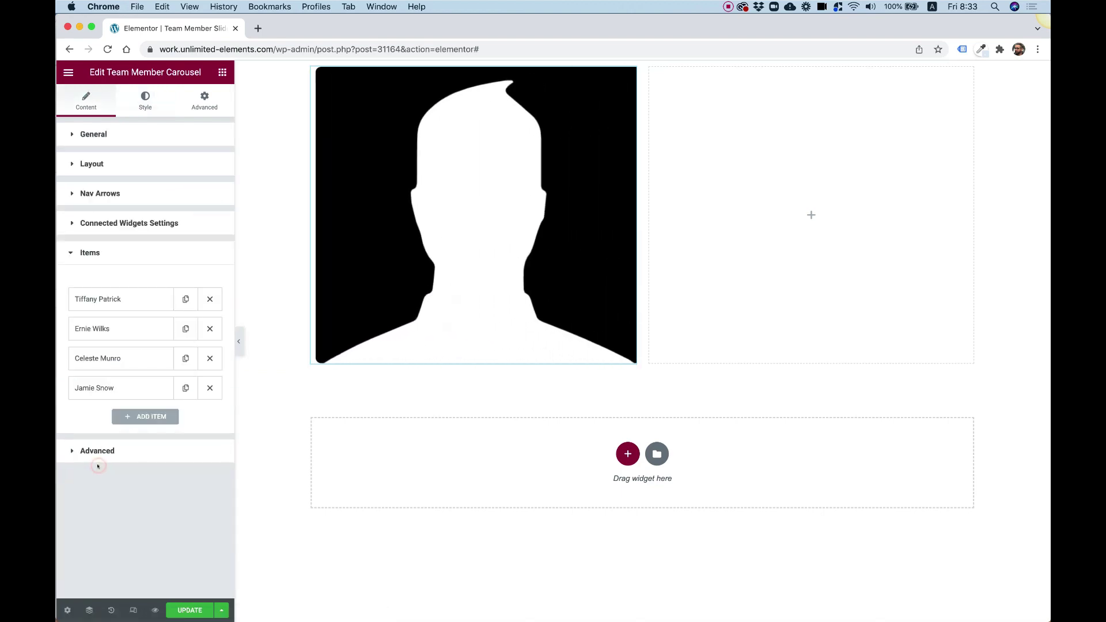
click(144, 292)
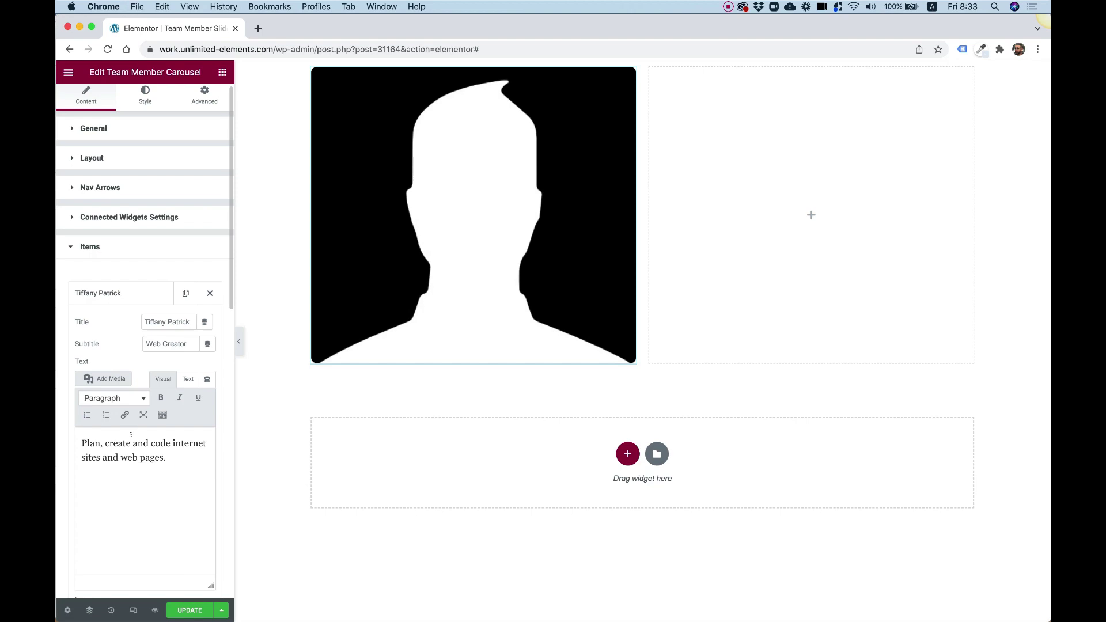
scroll(126, 313, down, 4)
click(158, 511)
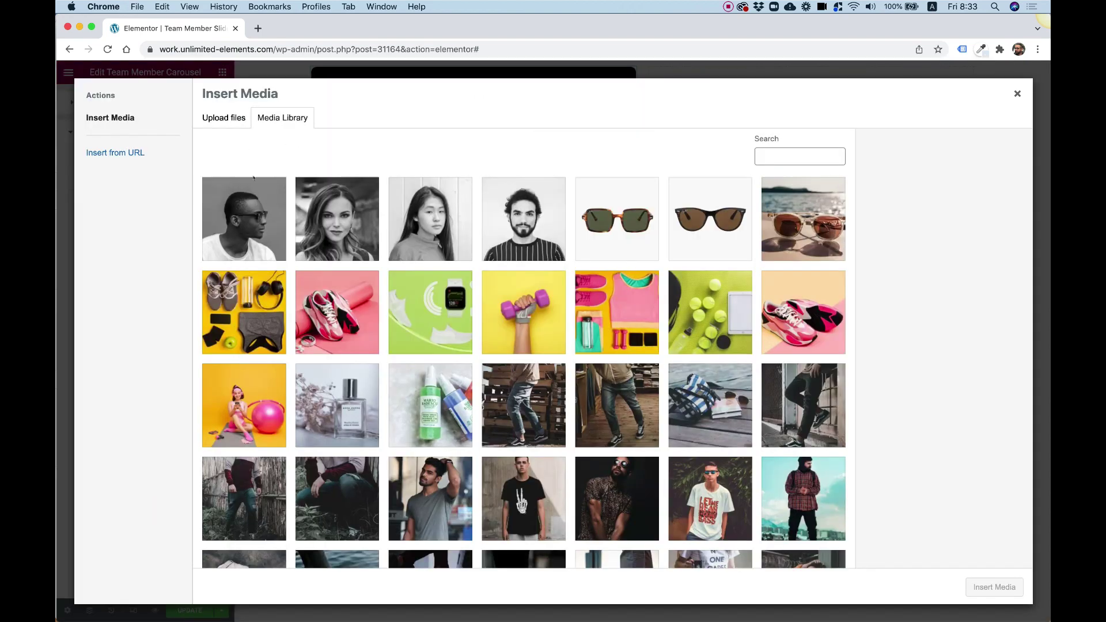
click(247, 219)
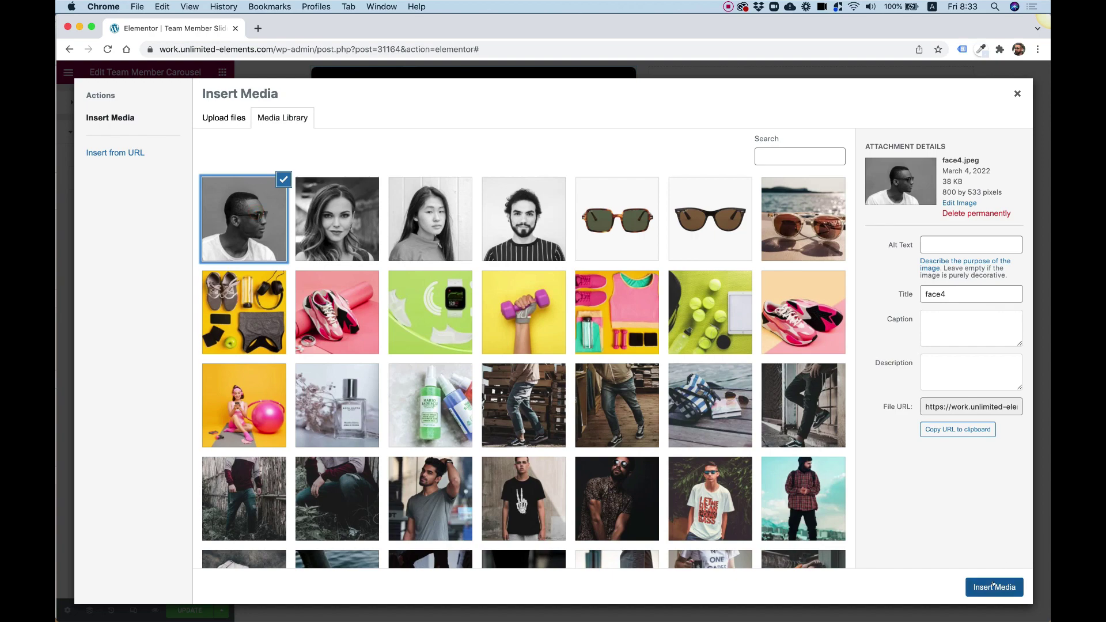
click(994, 587)
click(118, 179)
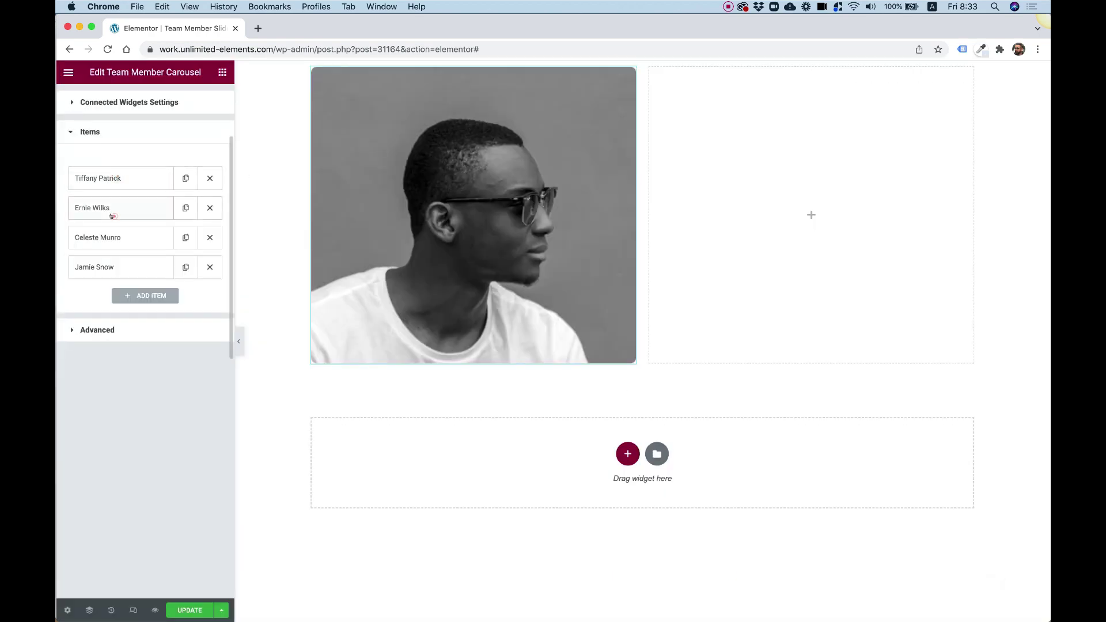
click(115, 214)
click(157, 538)
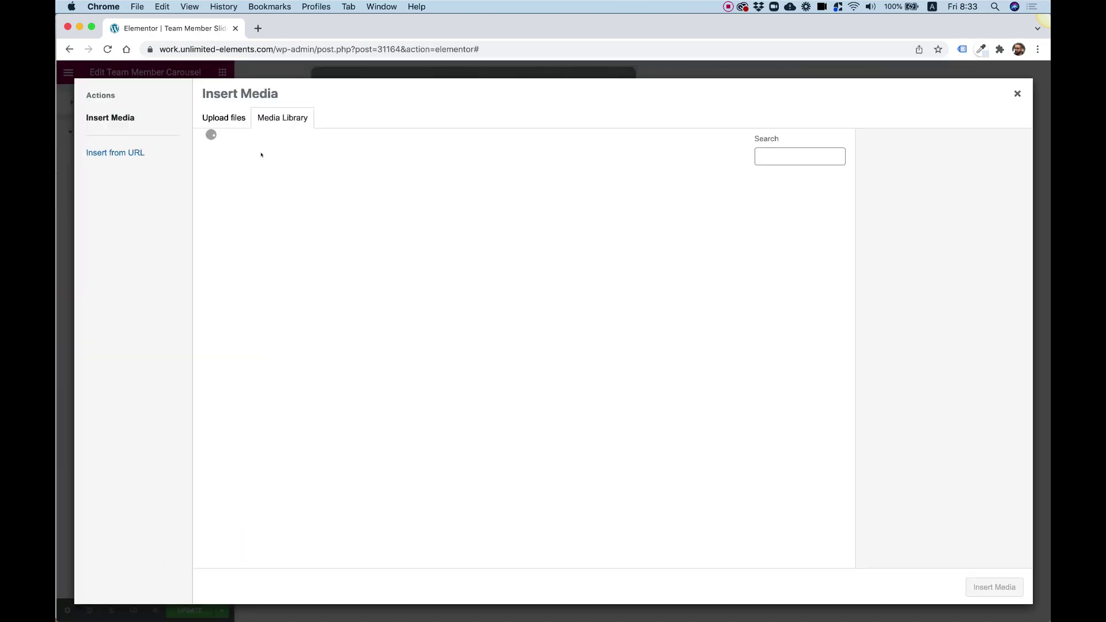
click(315, 213)
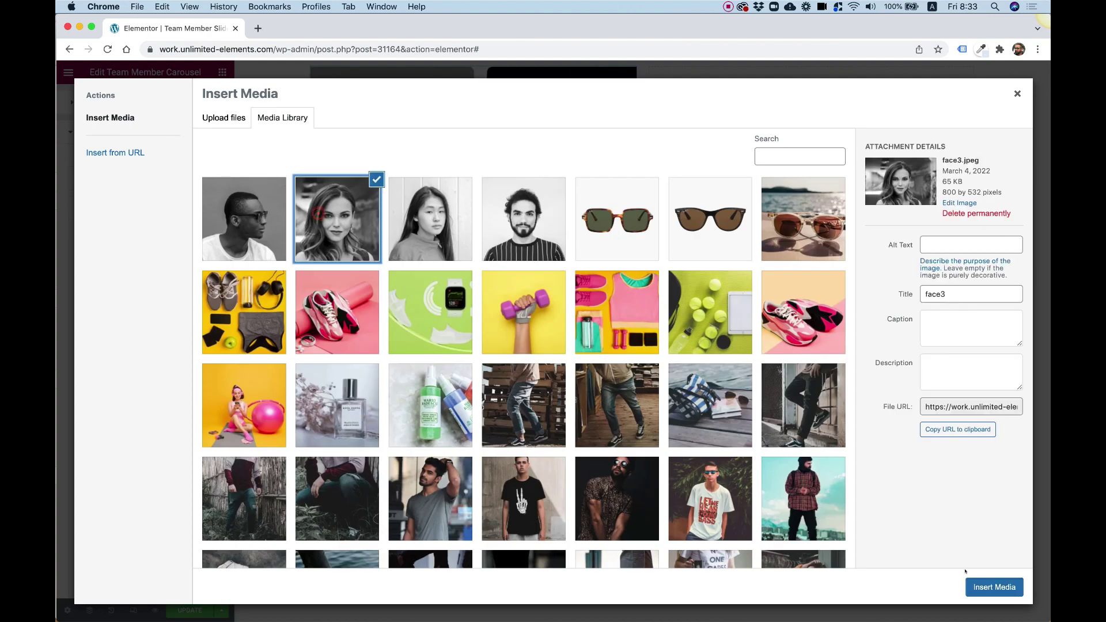
click(994, 586)
Give the third and fourth members the face2.jpeg and face1.jpeg portraits.
click(129, 210)
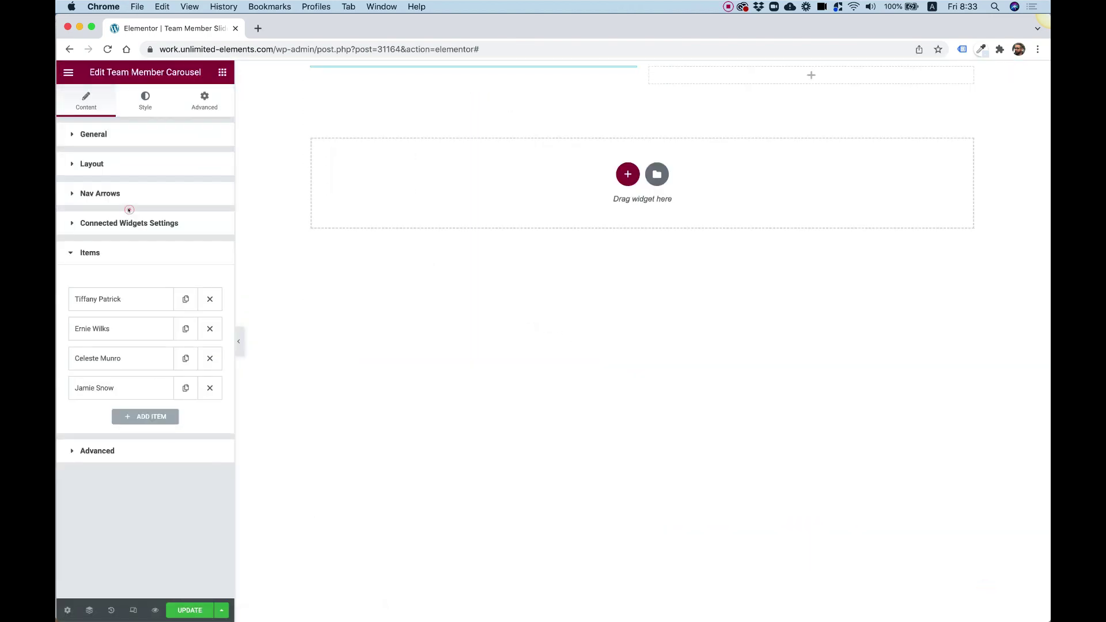
click(105, 353)
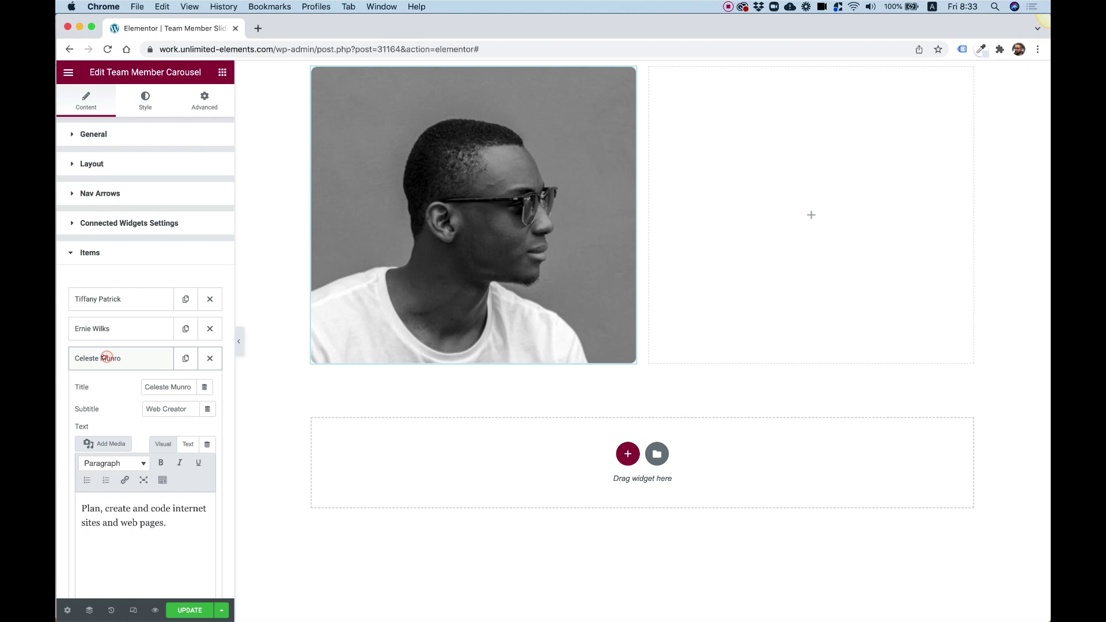
scroll(119, 388, down, 3)
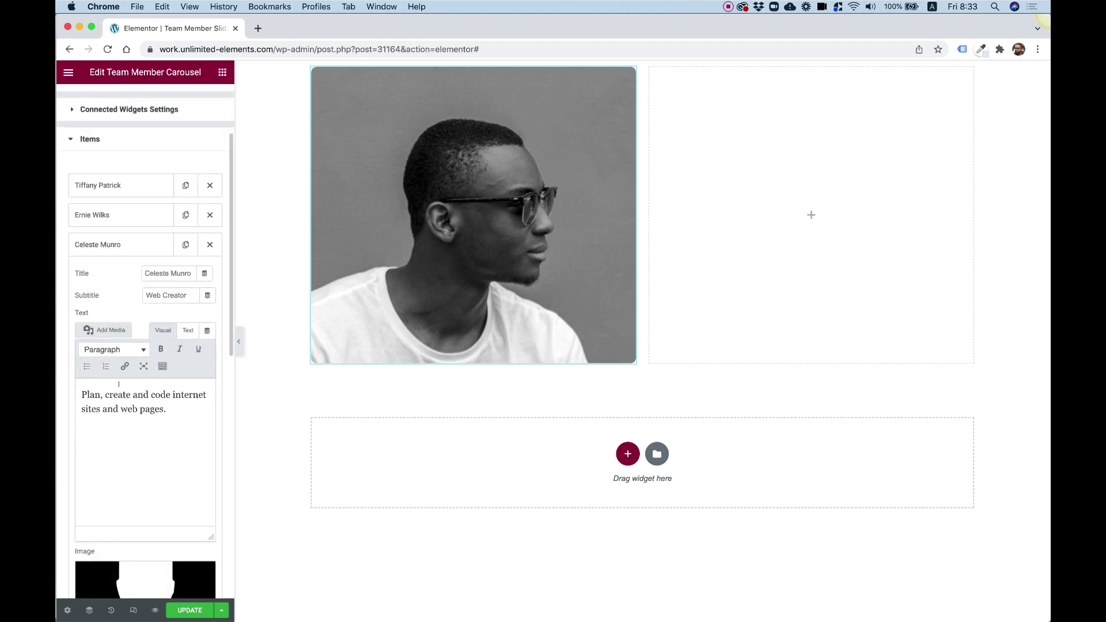
click(147, 570)
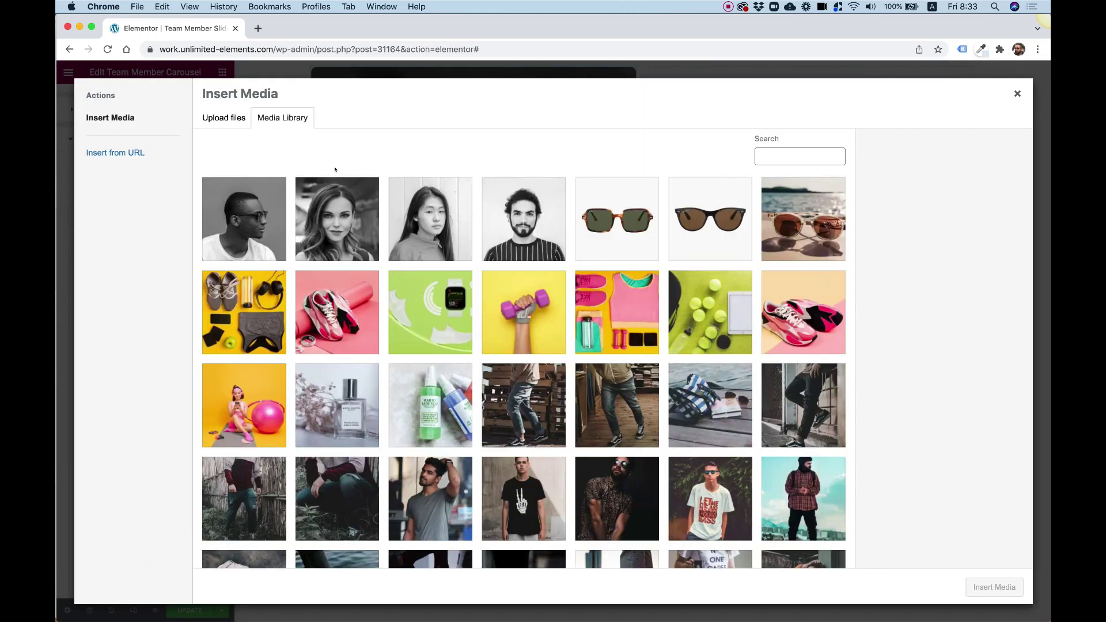
click(431, 219)
click(994, 587)
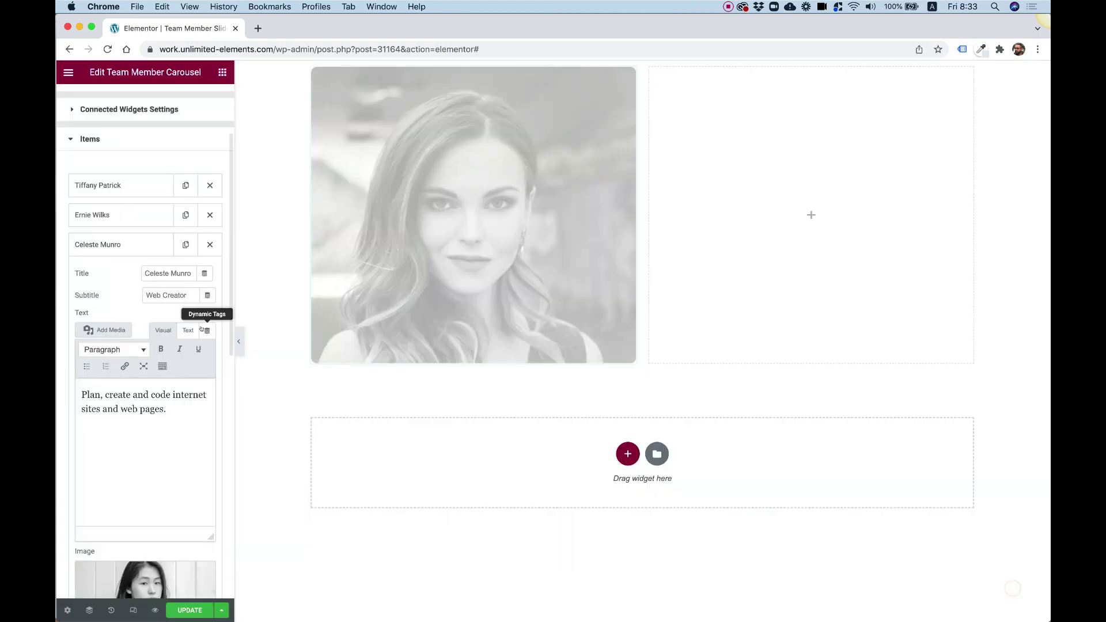
click(119, 246)
click(129, 278)
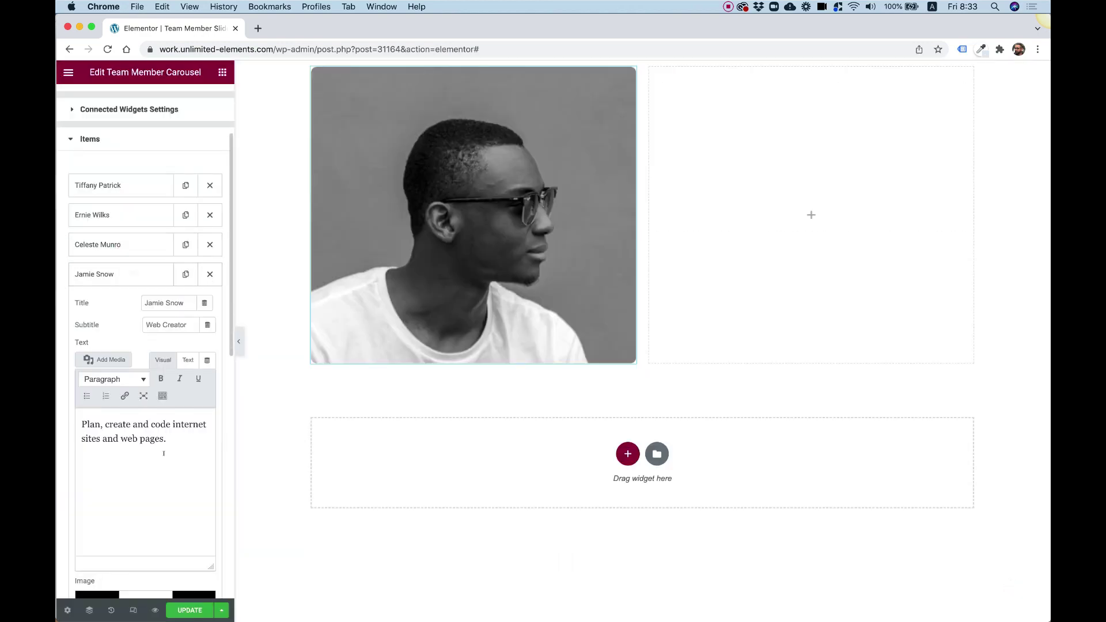
click(158, 594)
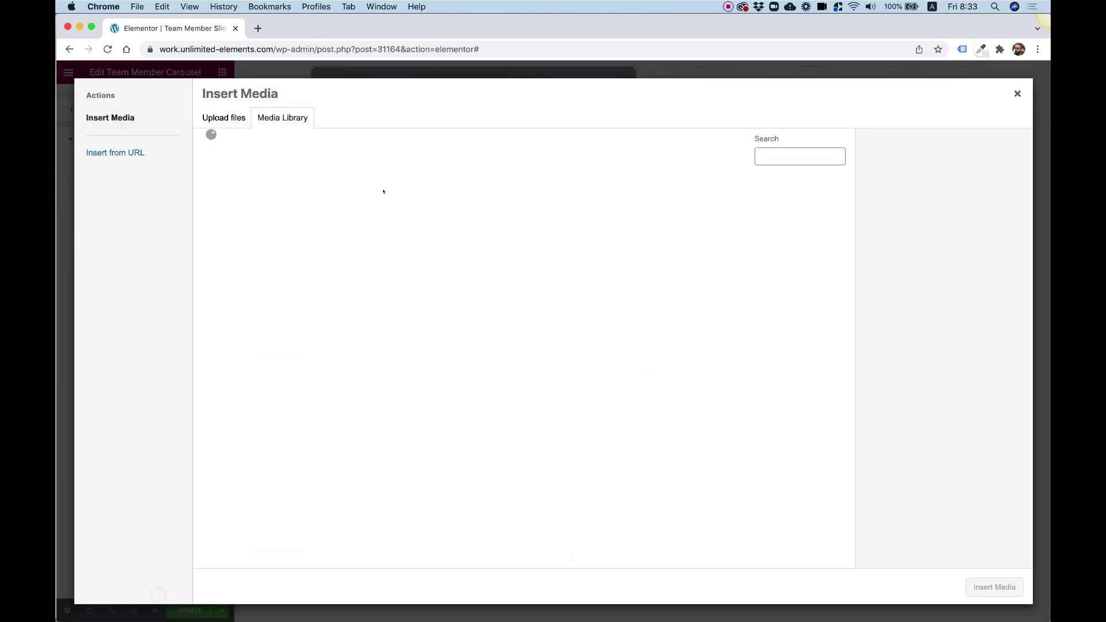
click(529, 231)
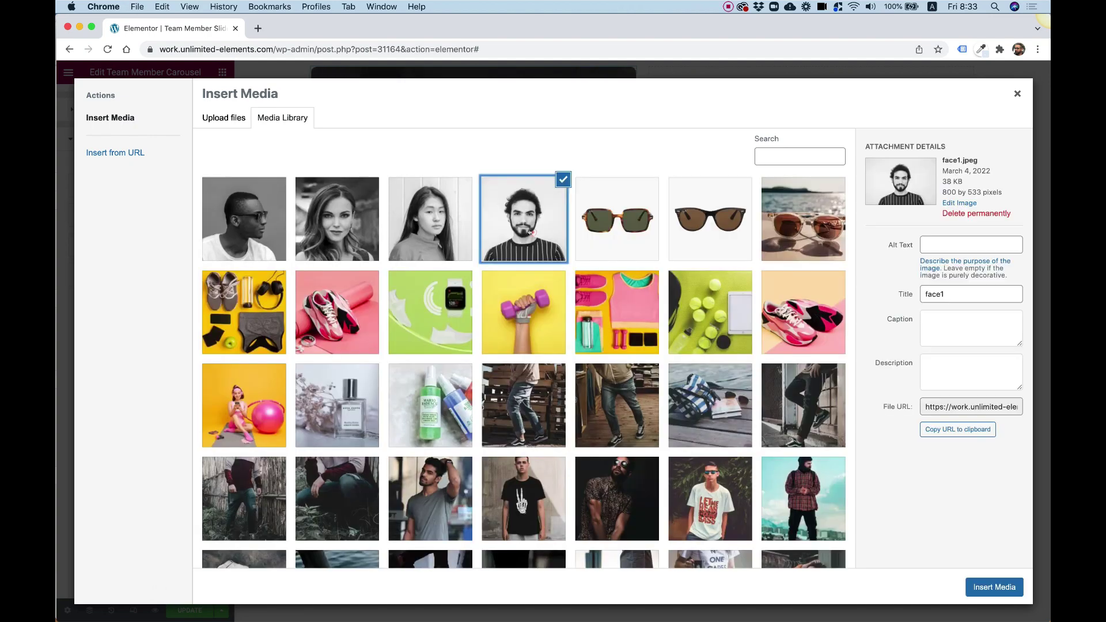
click(1002, 586)
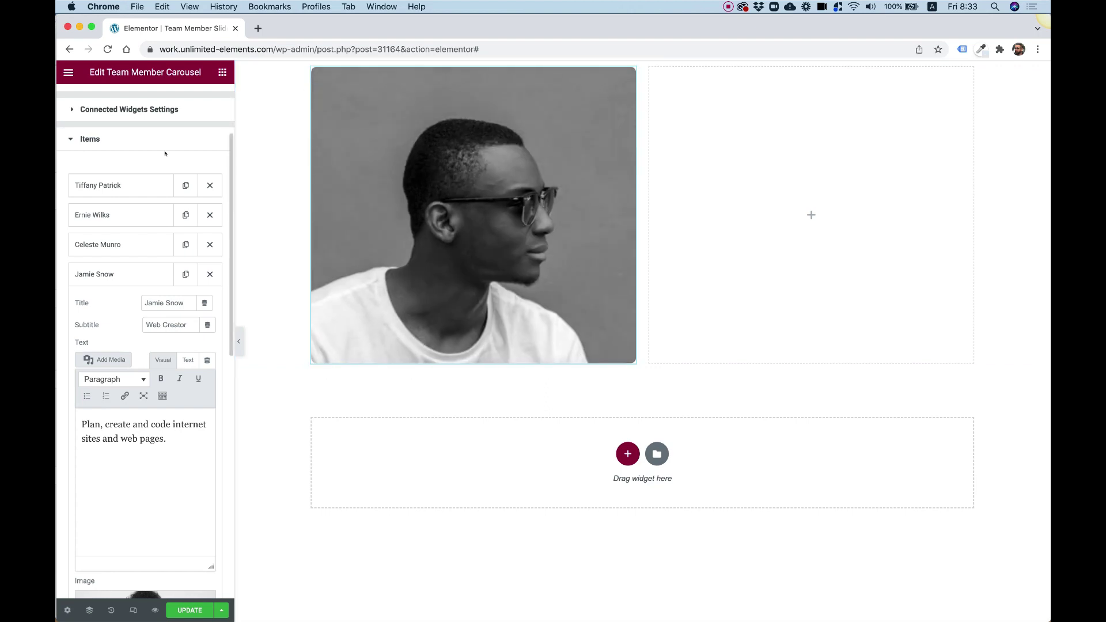
Set Item Radius to 0 and change Item Border Type from Solid to None.
scroll(127, 142, up, 3)
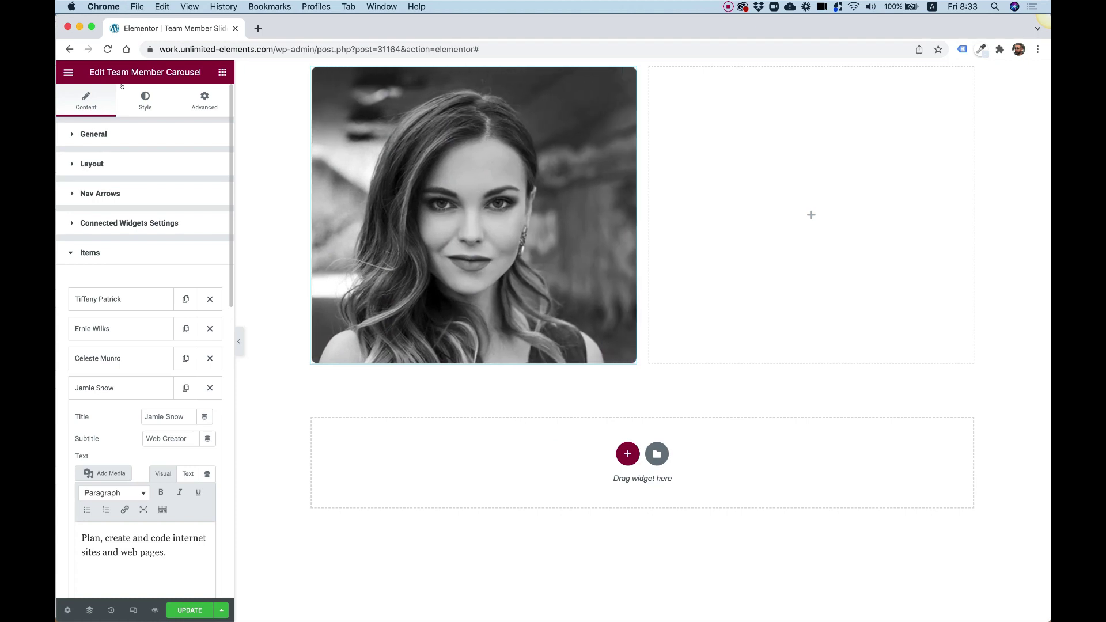
click(146, 97)
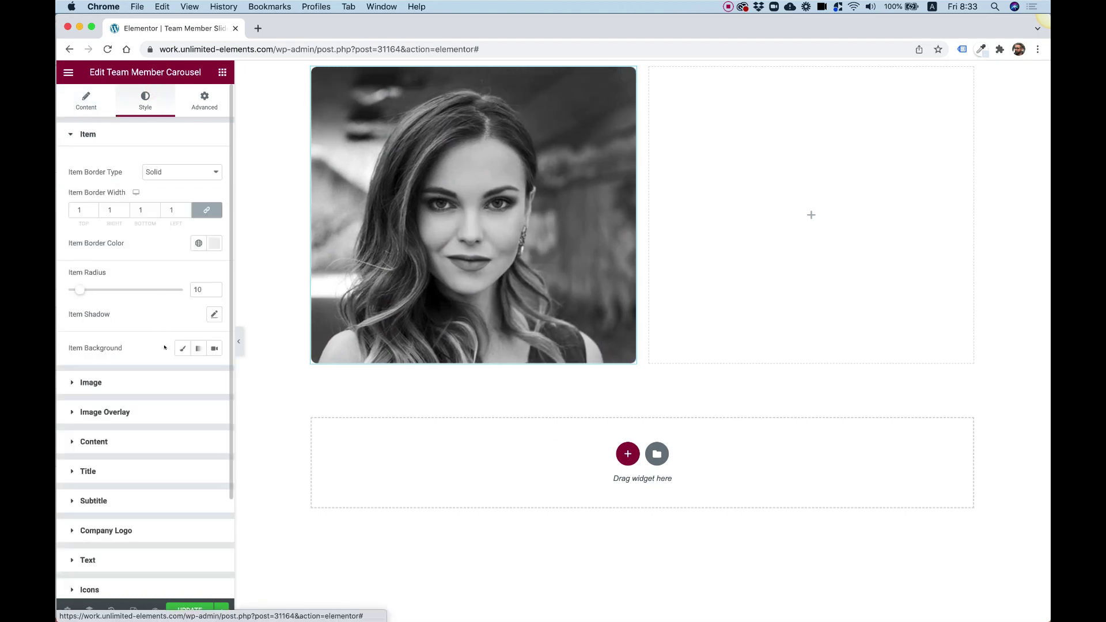
double_click(197, 289)
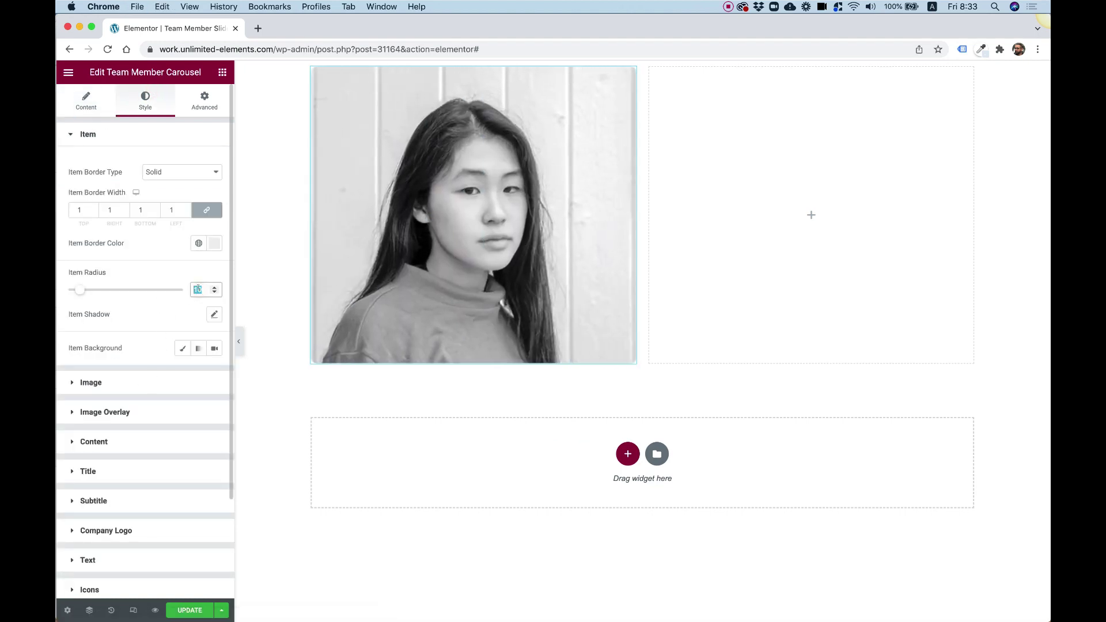
text(0)
click(168, 172)
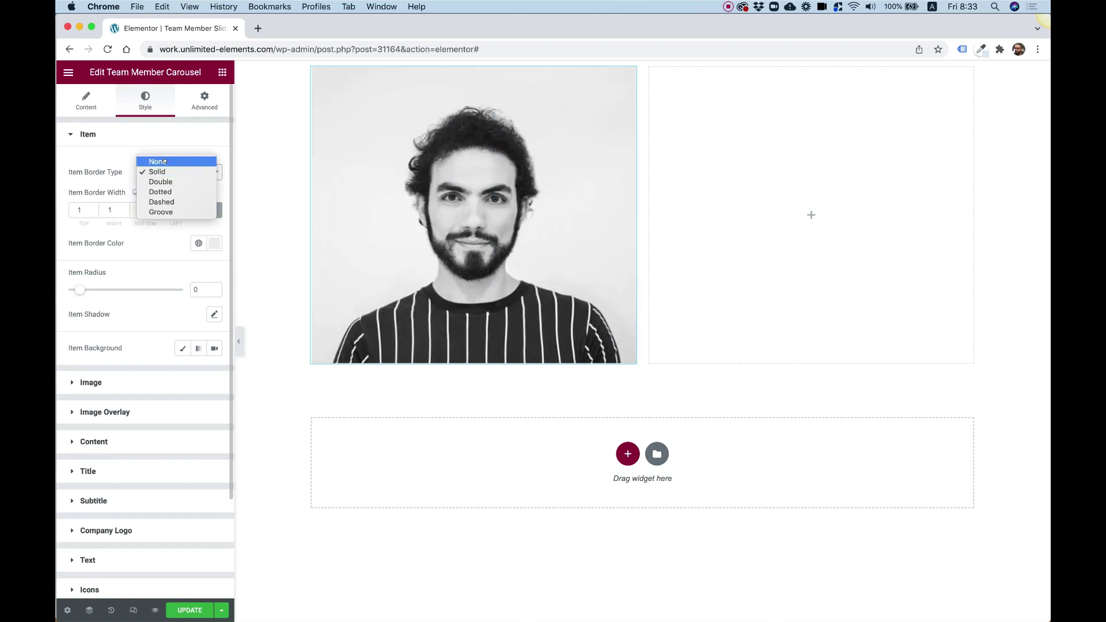
click(165, 161)
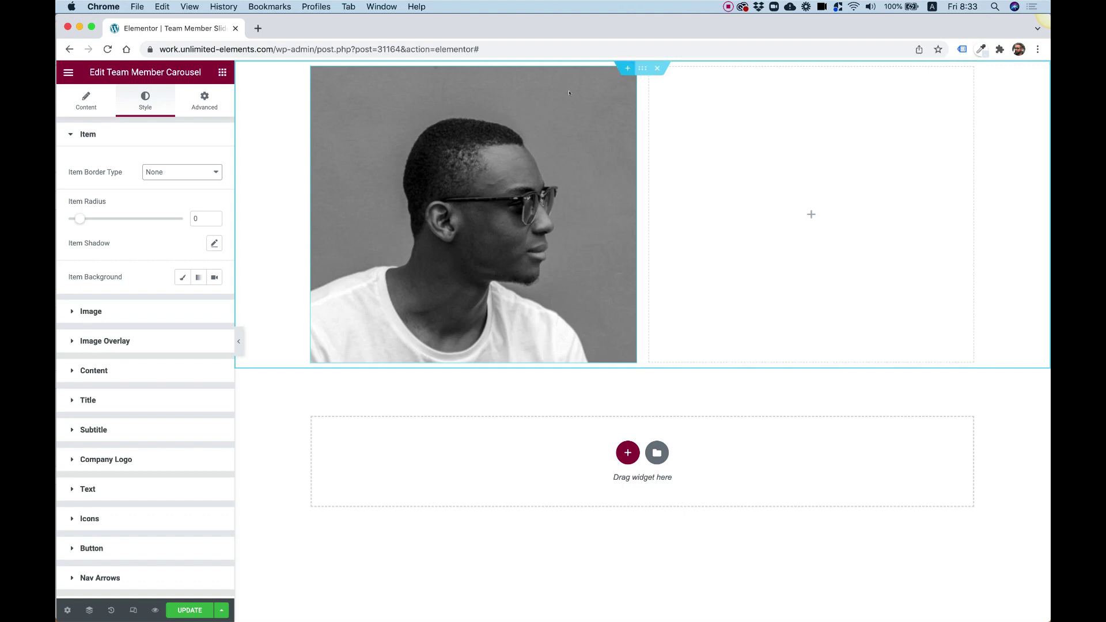
Turn off the carousel's autoplay and make the section Full Width.
click(78, 106)
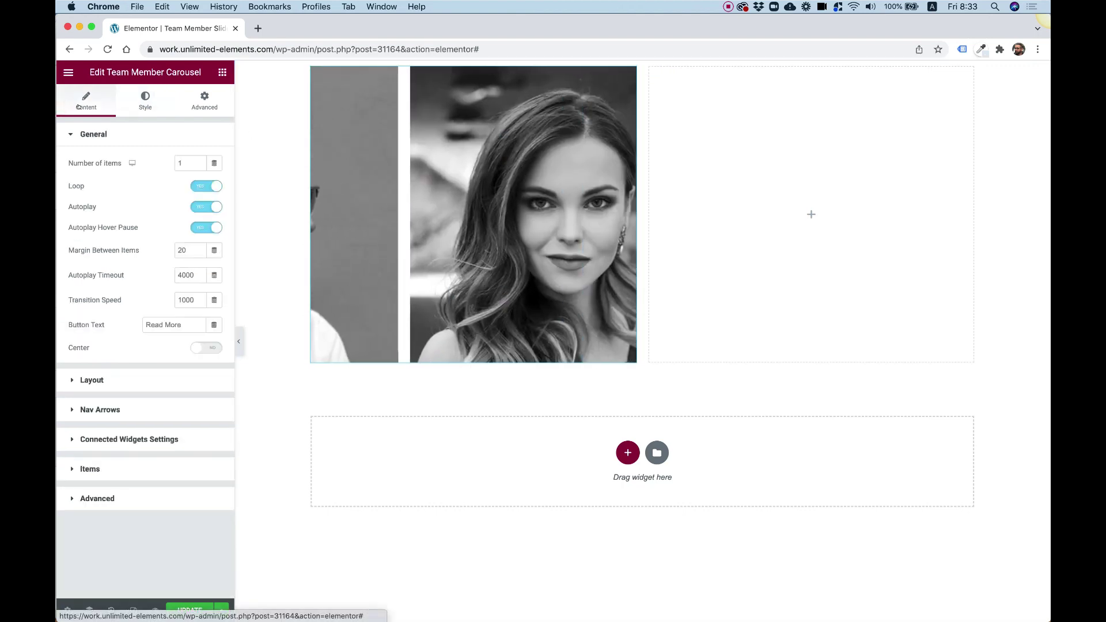
click(202, 205)
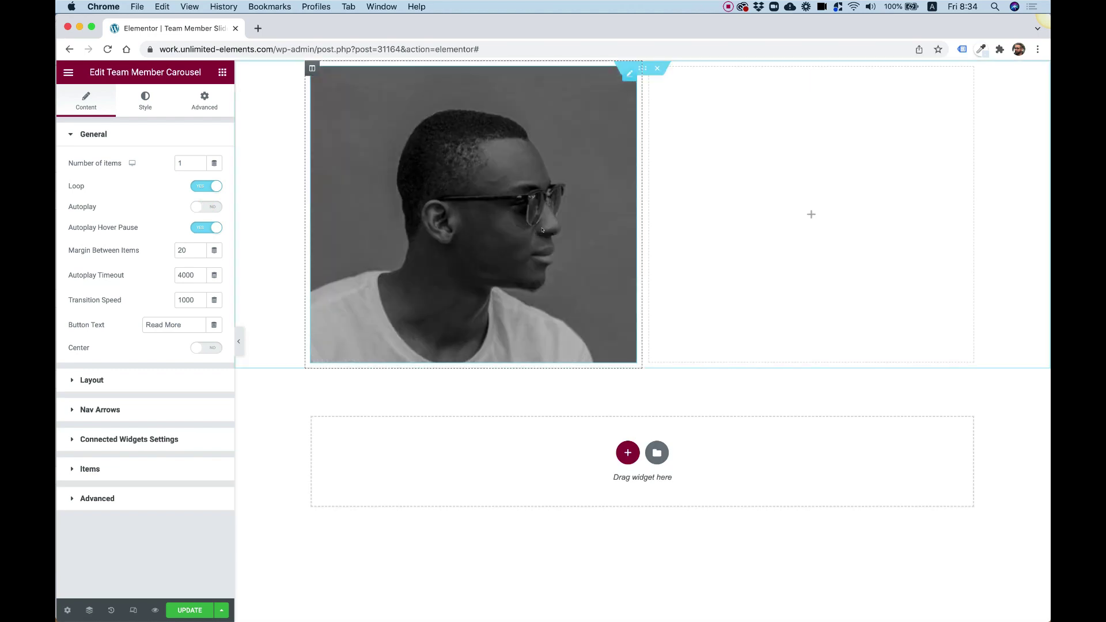
click(641, 70)
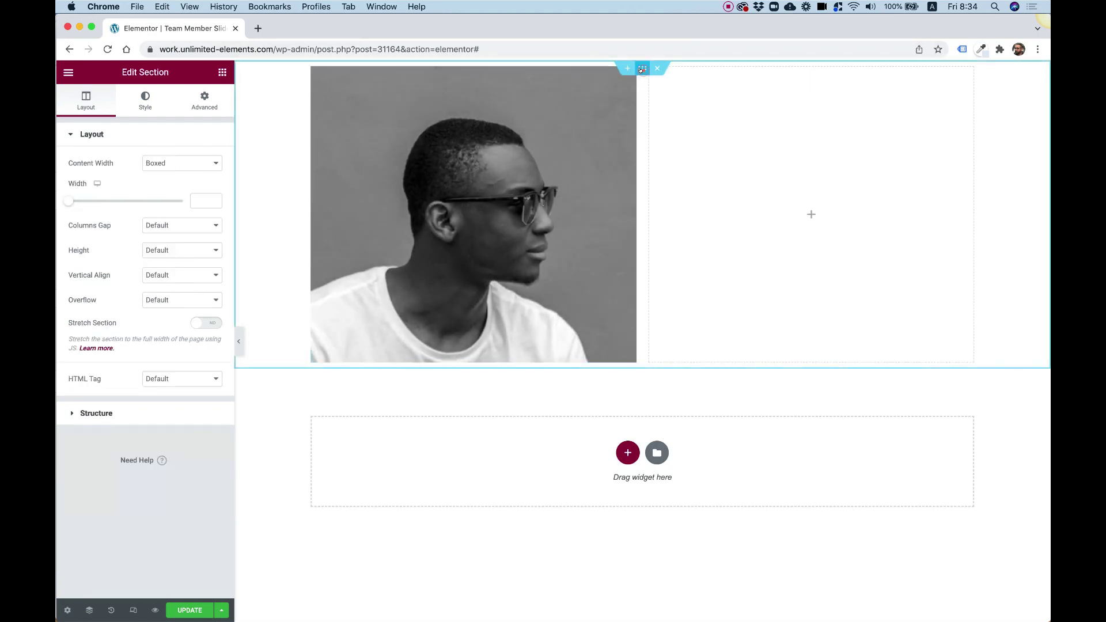
click(168, 164)
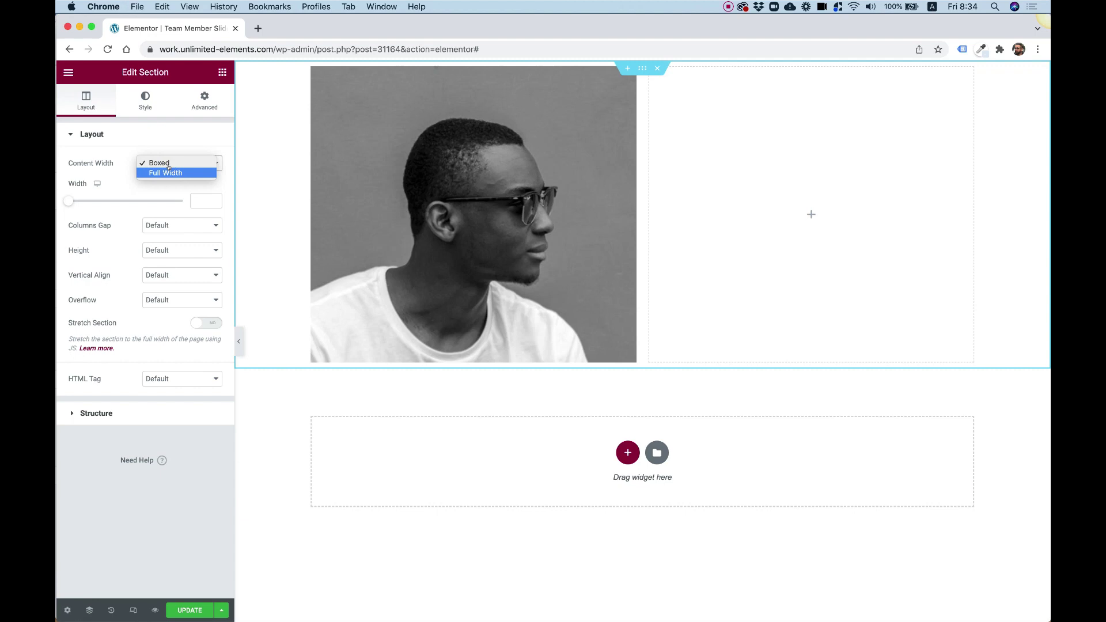
click(166, 172)
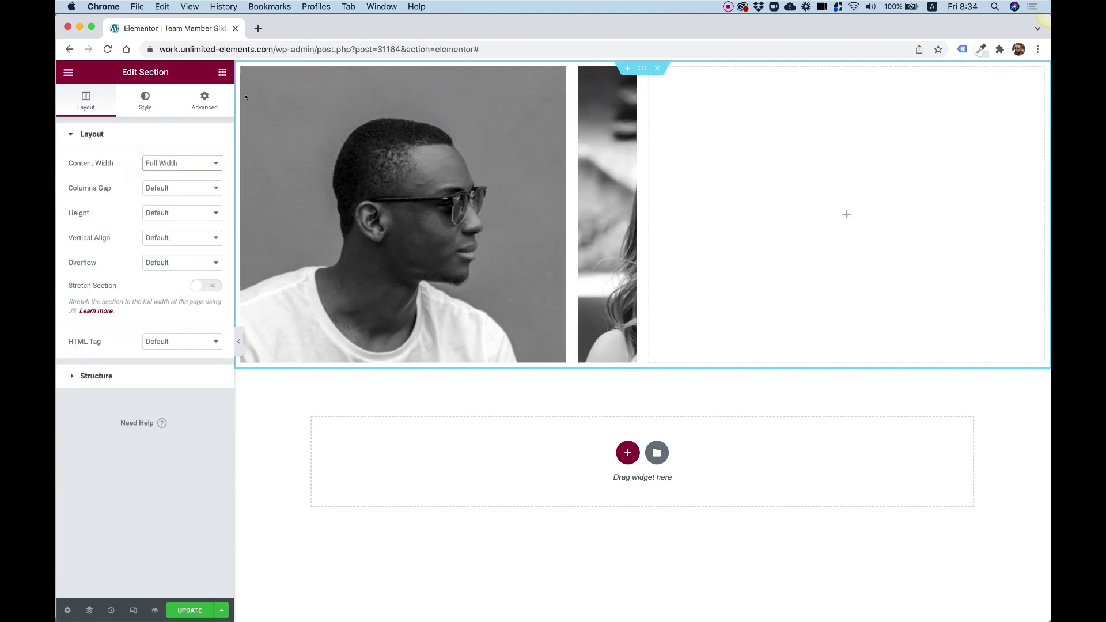
Set the carousel column's padding to 0 on all sides.
click(241, 68)
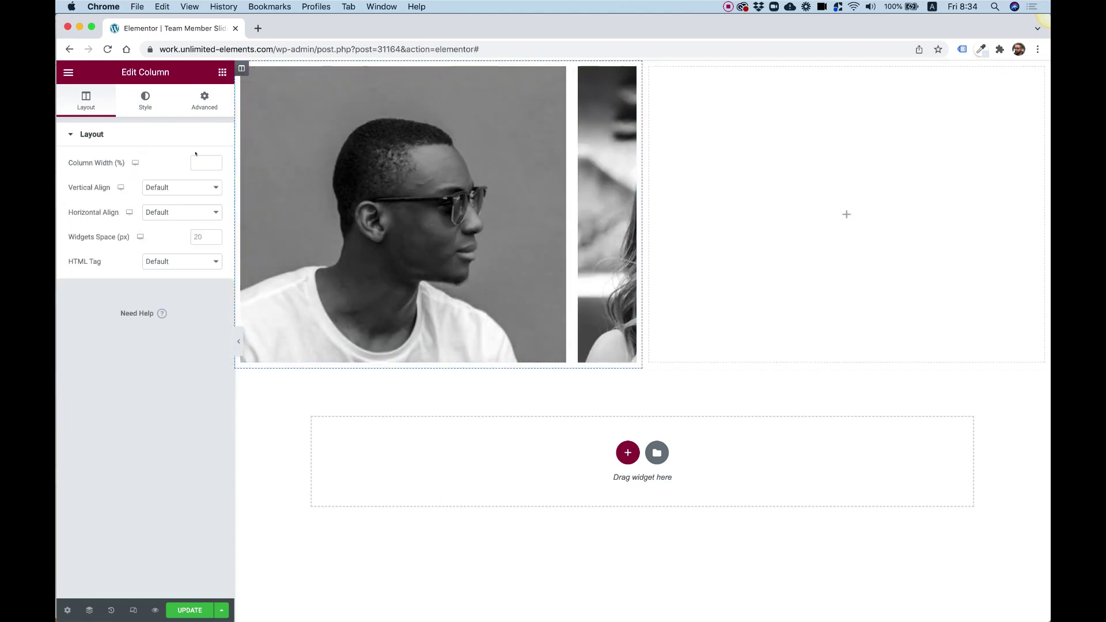
click(205, 101)
click(207, 224)
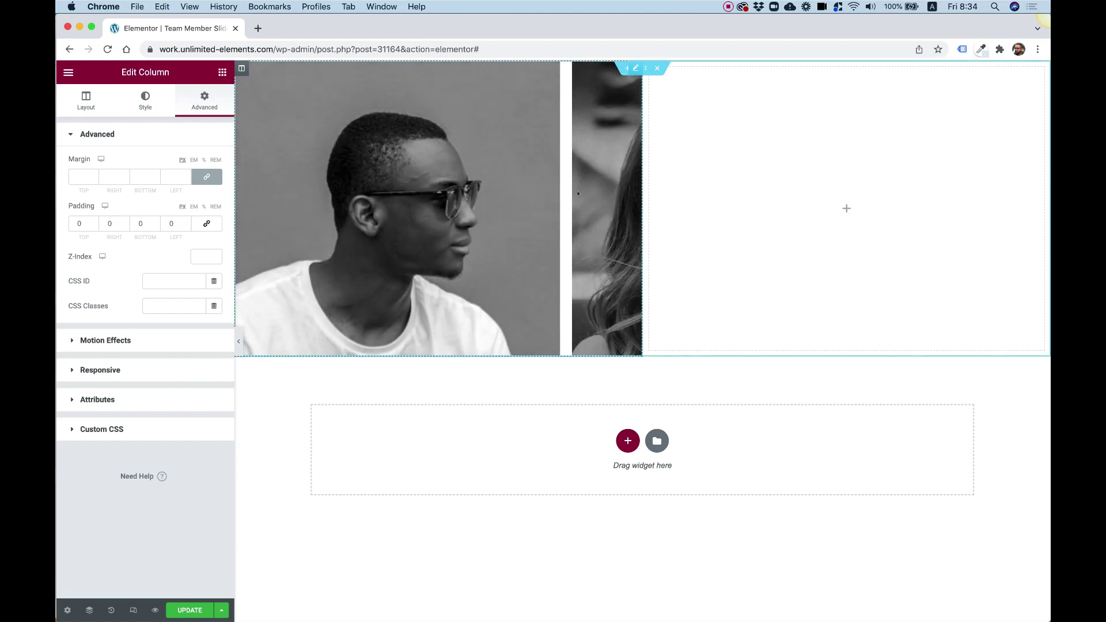
Set the carousel's Autoplay Hover Pause to No and update the page.
click(432, 214)
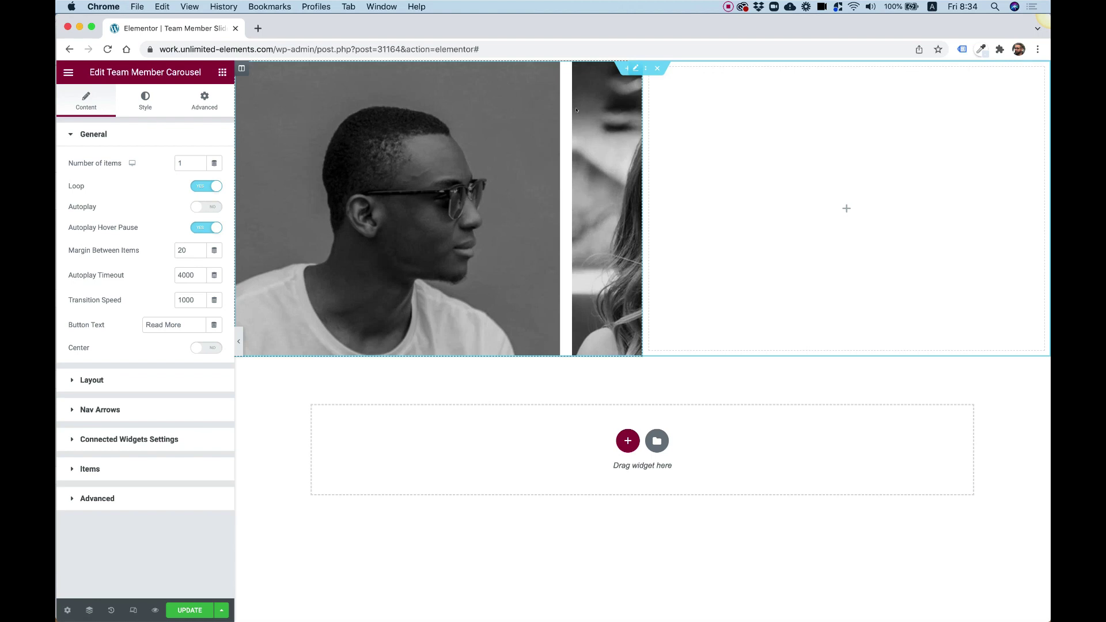
click(206, 227)
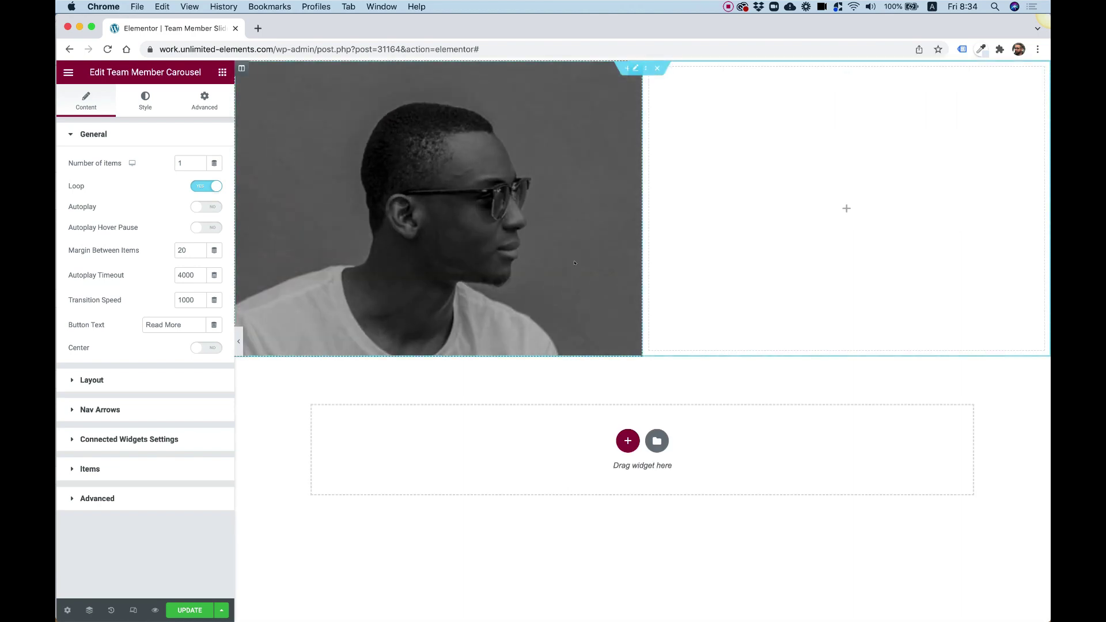
click(179, 609)
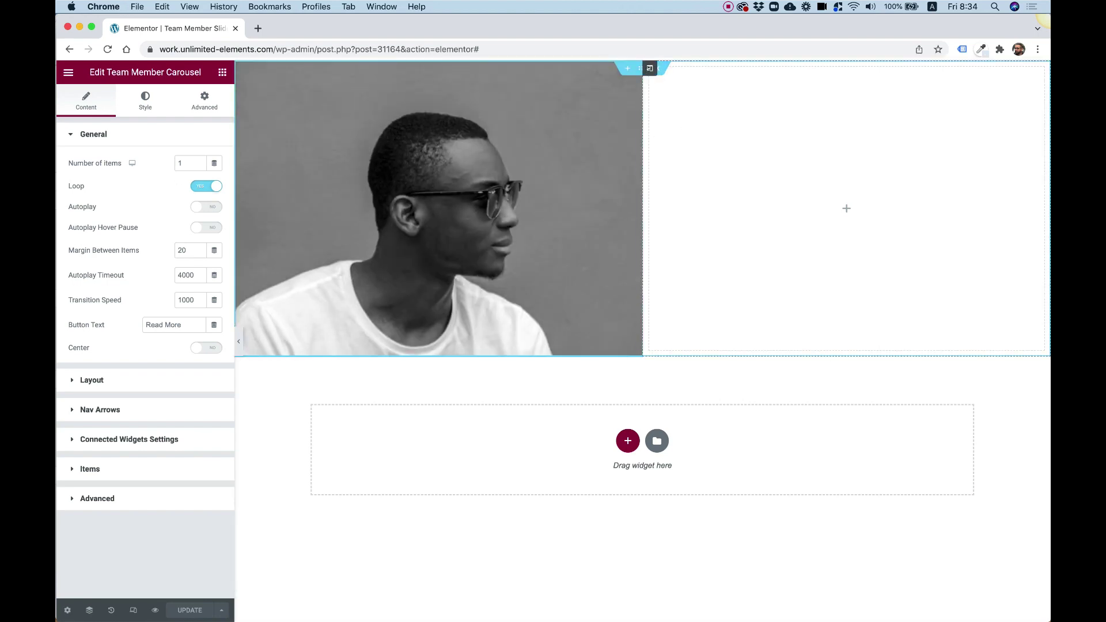
Add a third column, then widen the photo column to ~52% and the middle to 36.4%.
right_click(650, 69)
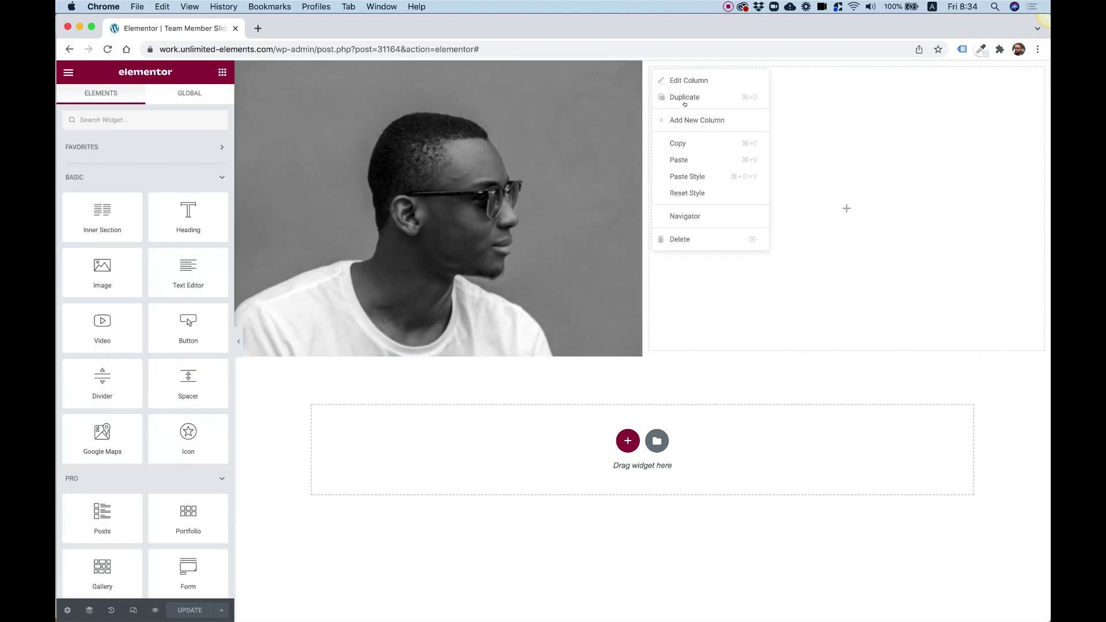
click(727, 120)
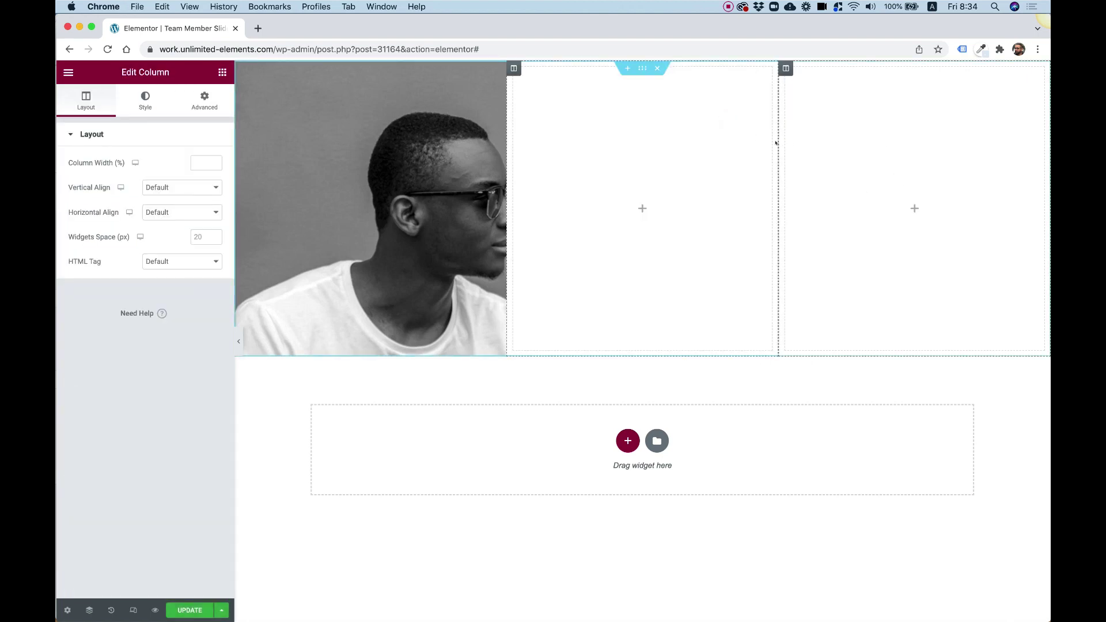
drag(774, 139, 958, 141)
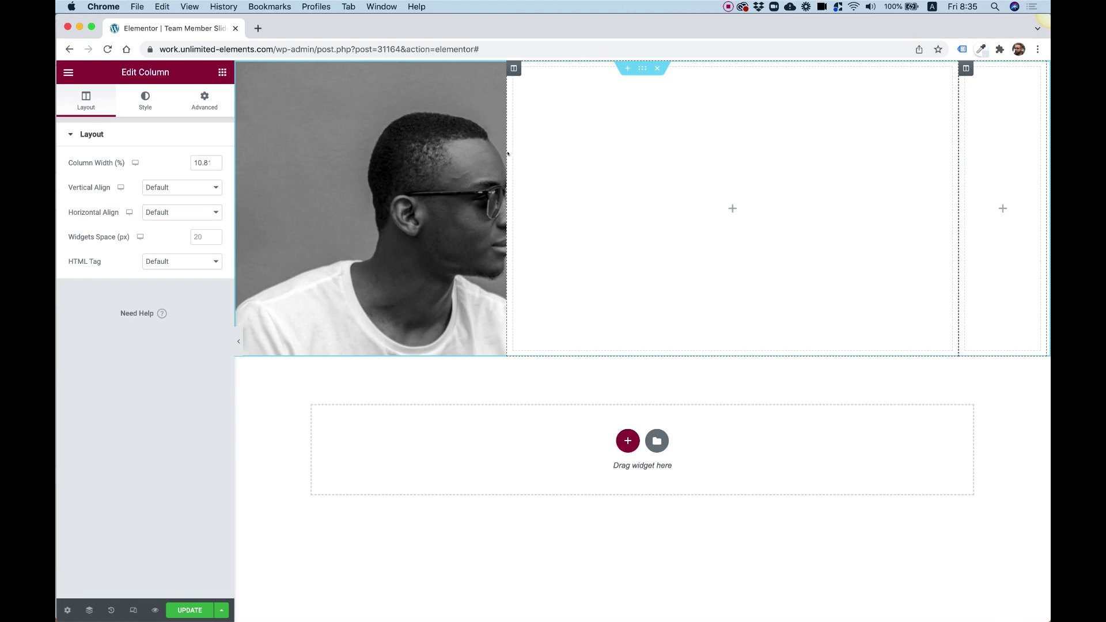
drag(507, 154, 646, 171)
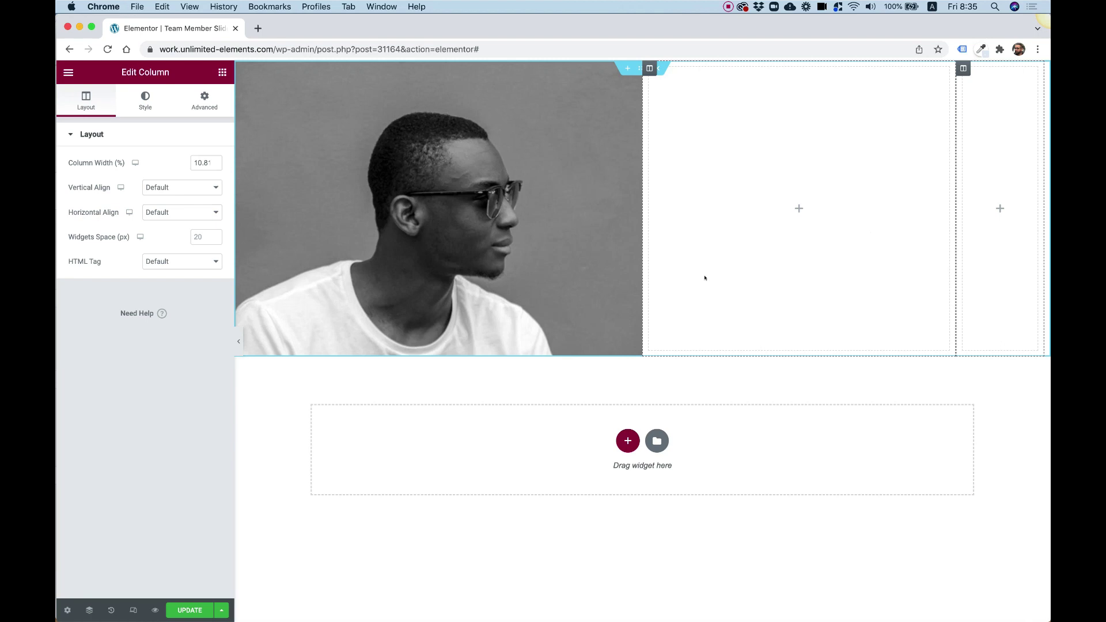
Drop a second Team Member Carousel into the middle column with Number of items set to 1.
click(222, 72)
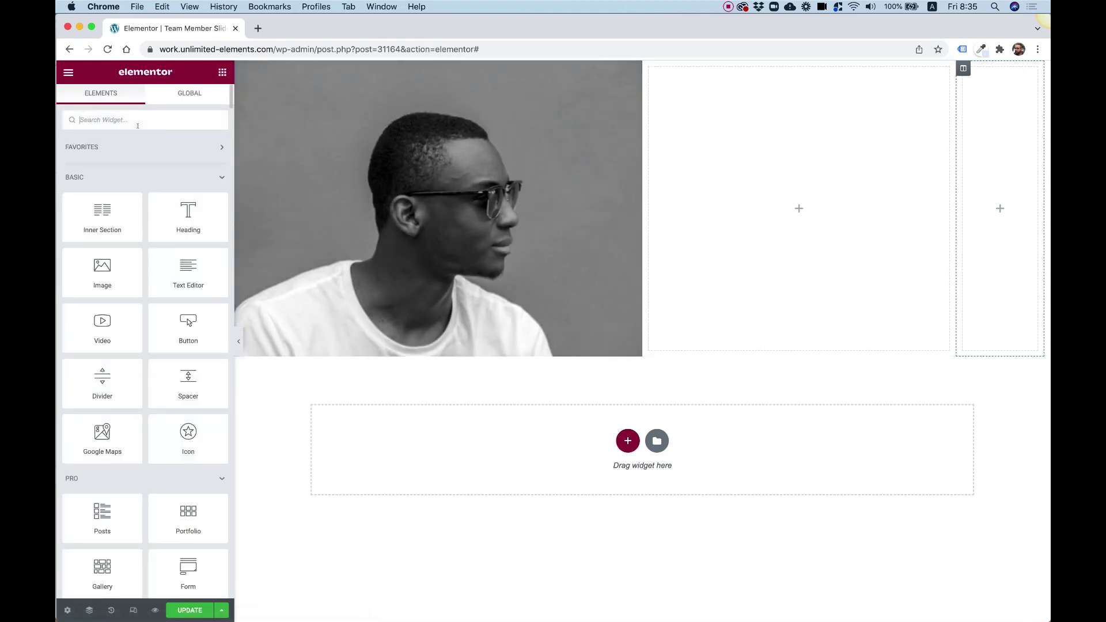
text(team)
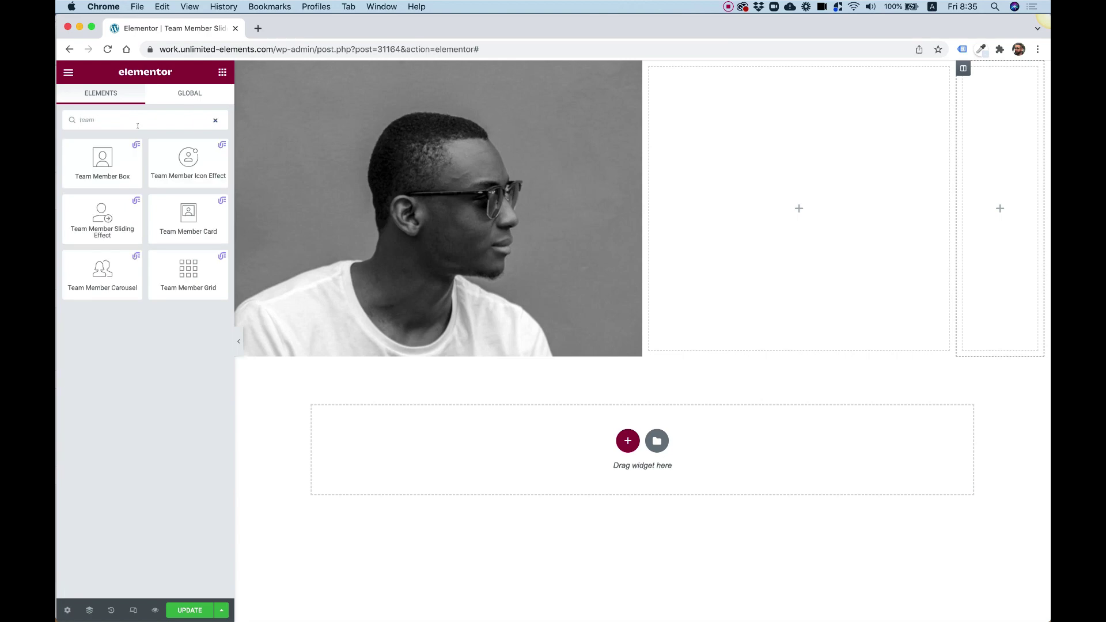
drag(103, 271, 668, 236)
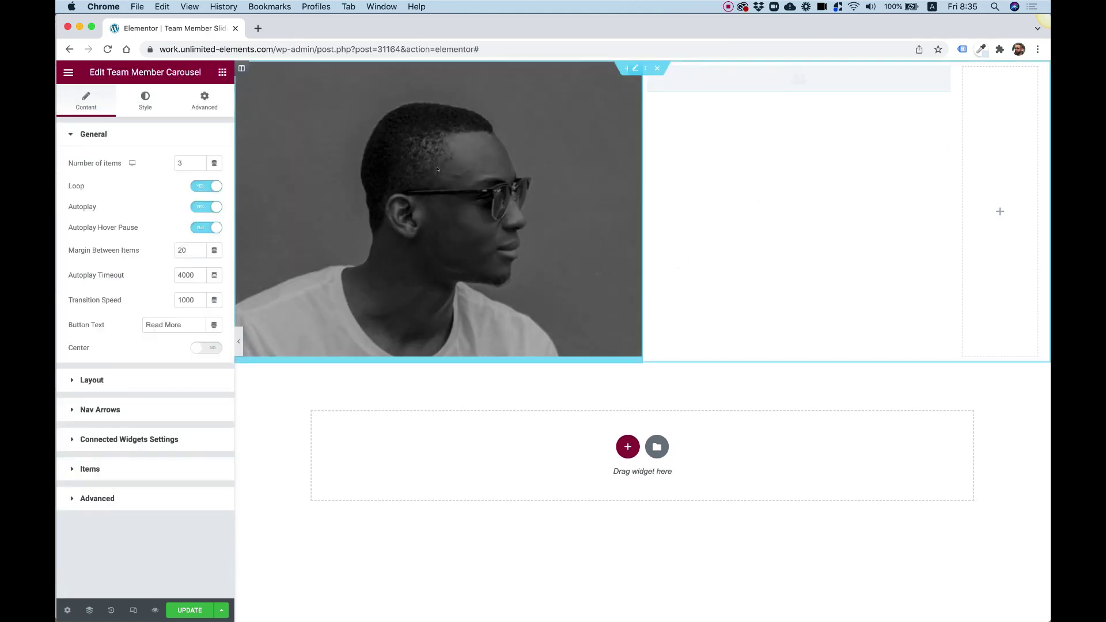
double_click(181, 164)
text(1)
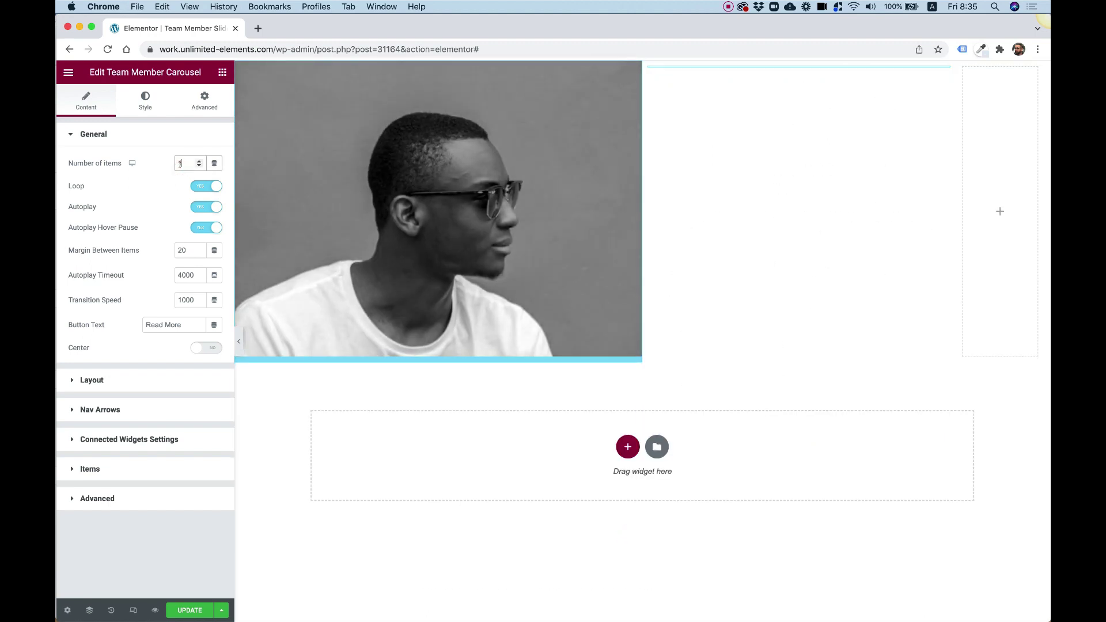
click(130, 377)
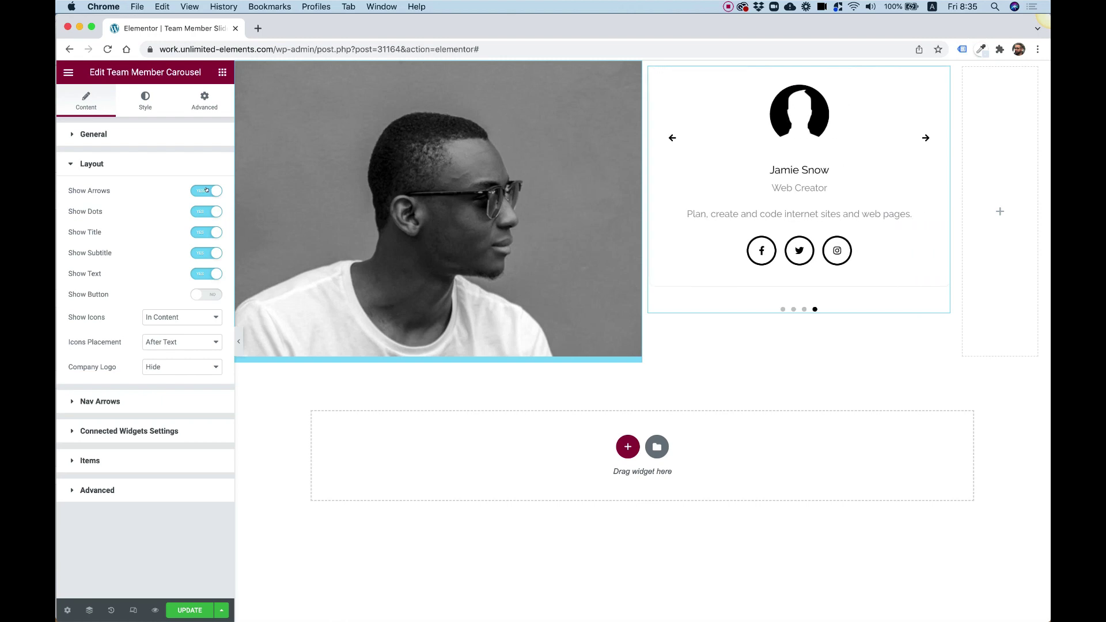
Set the member carousel's image height to 0 to hide the avatars.
click(102, 141)
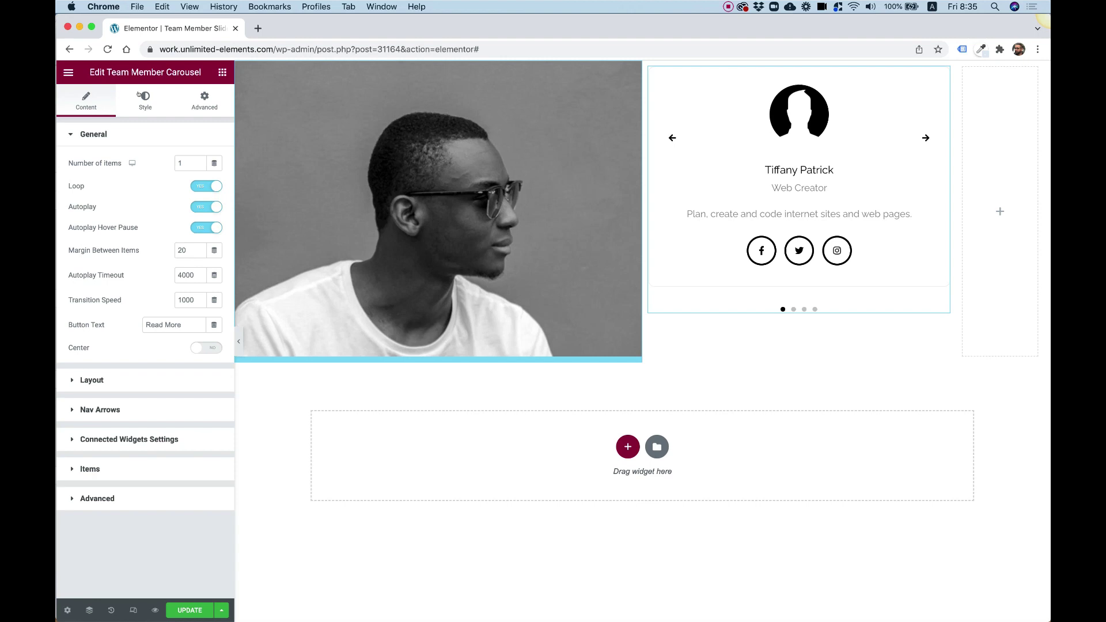
click(140, 95)
click(92, 382)
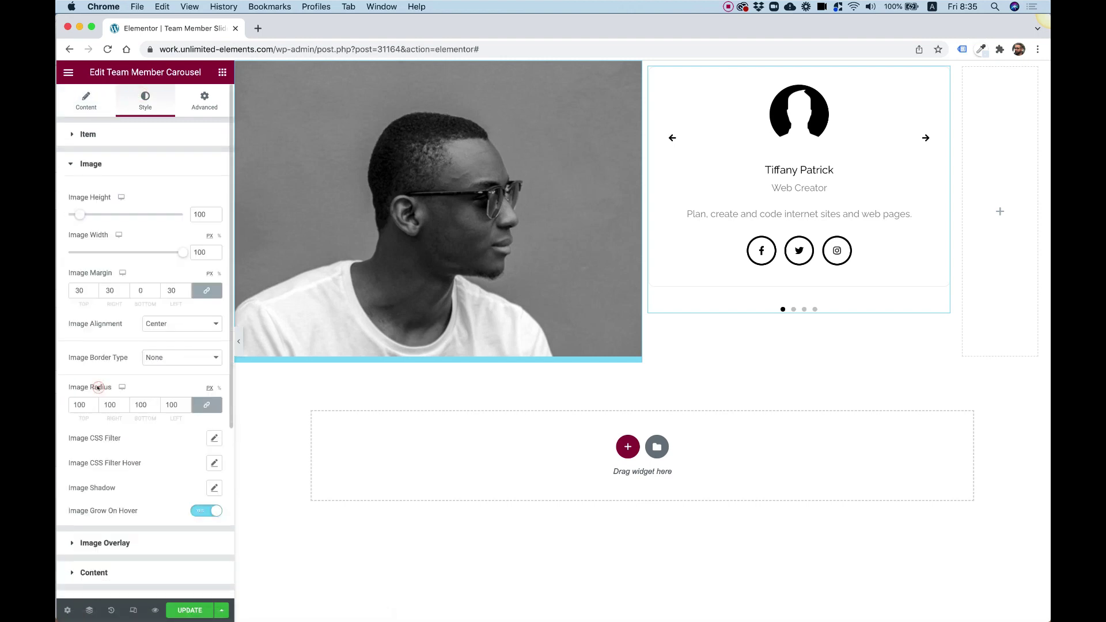
double_click(202, 213)
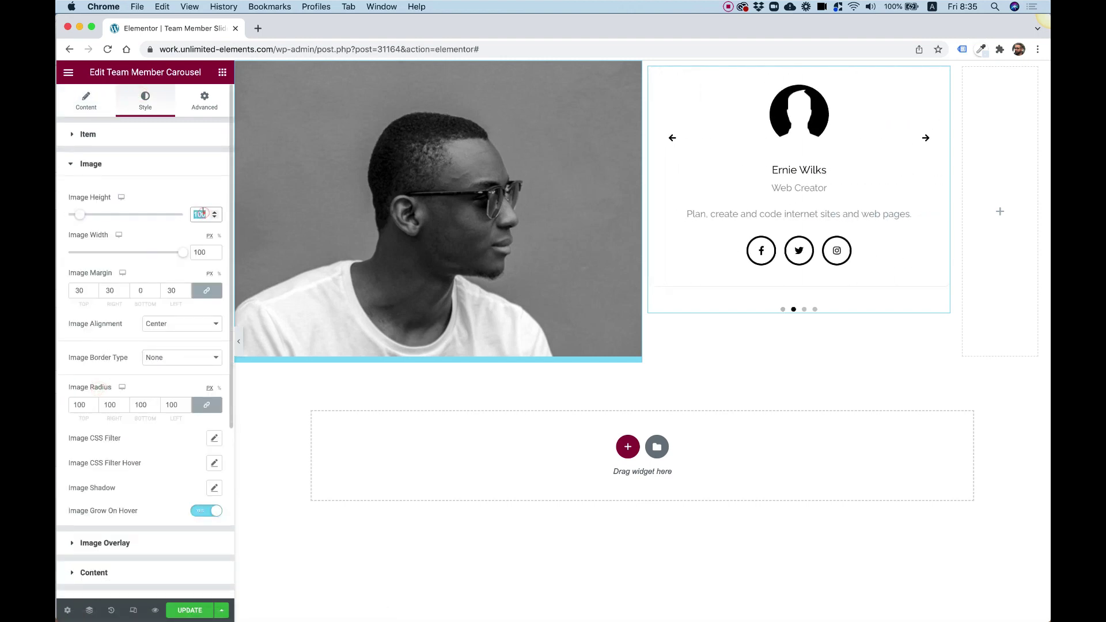
text(0)
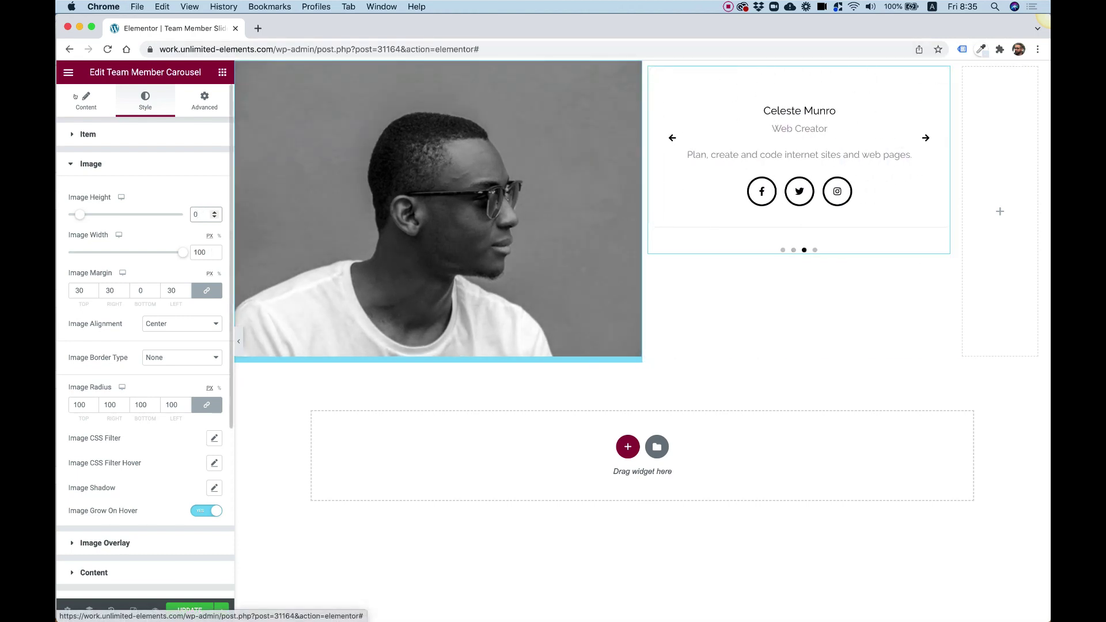
Left-align the content on each member card.
click(115, 573)
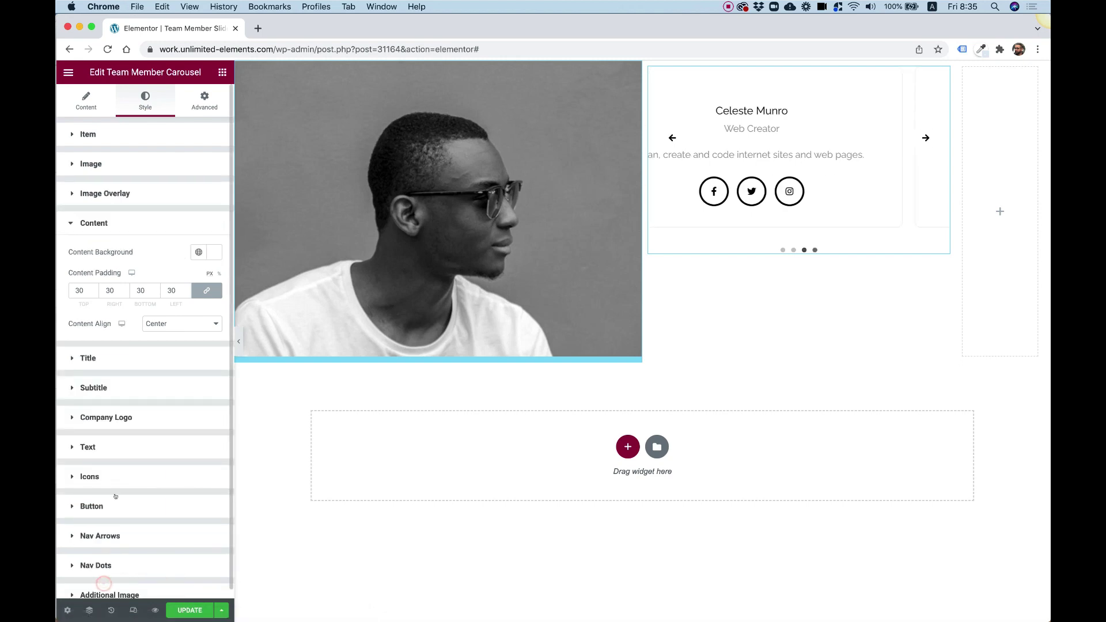
click(167, 323)
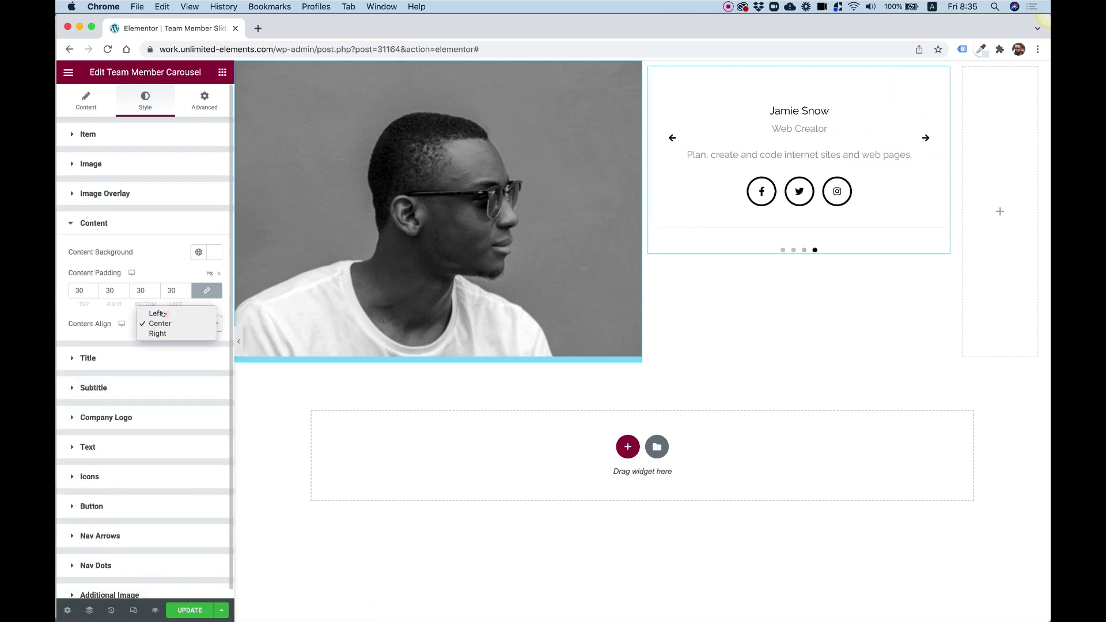
click(163, 314)
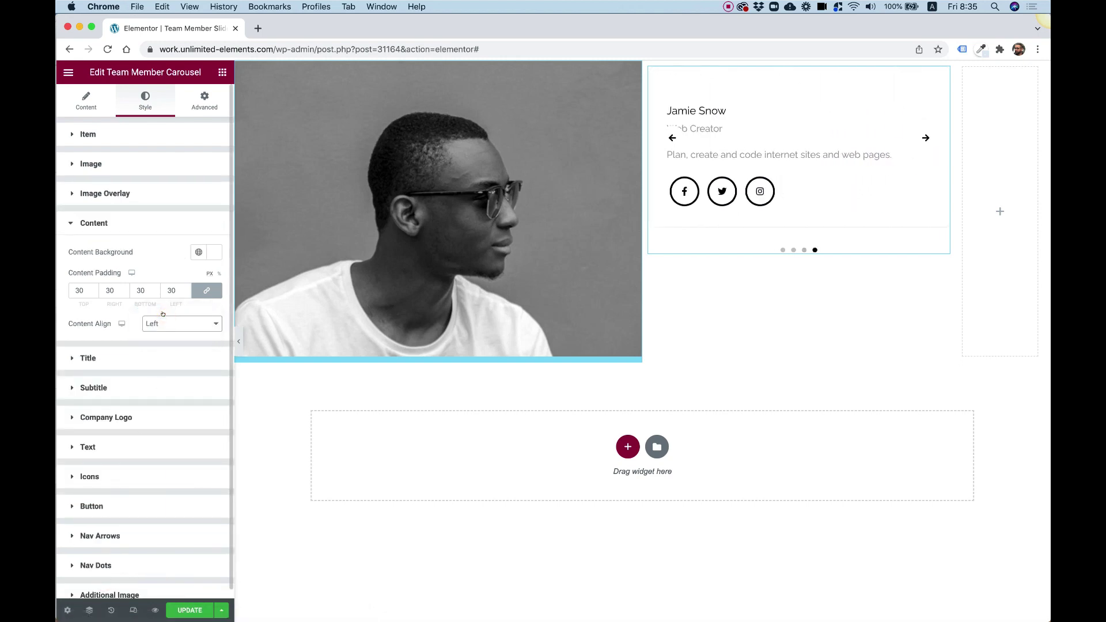
click(86, 100)
Hide the member carousel's arrows and dots and turn off its autoplay.
click(122, 382)
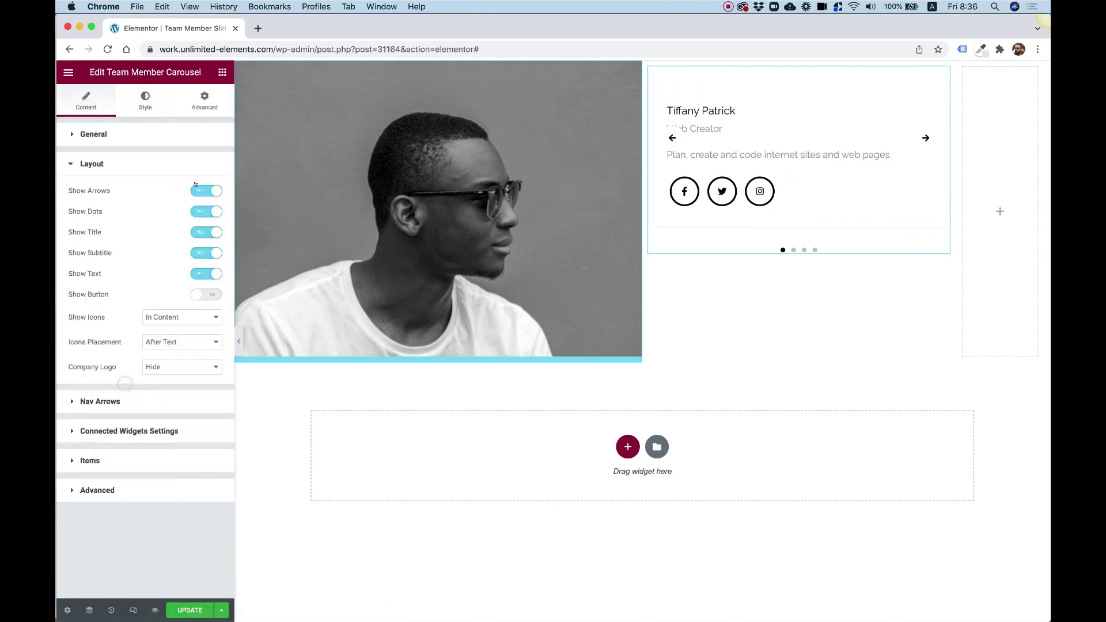
click(199, 190)
click(198, 211)
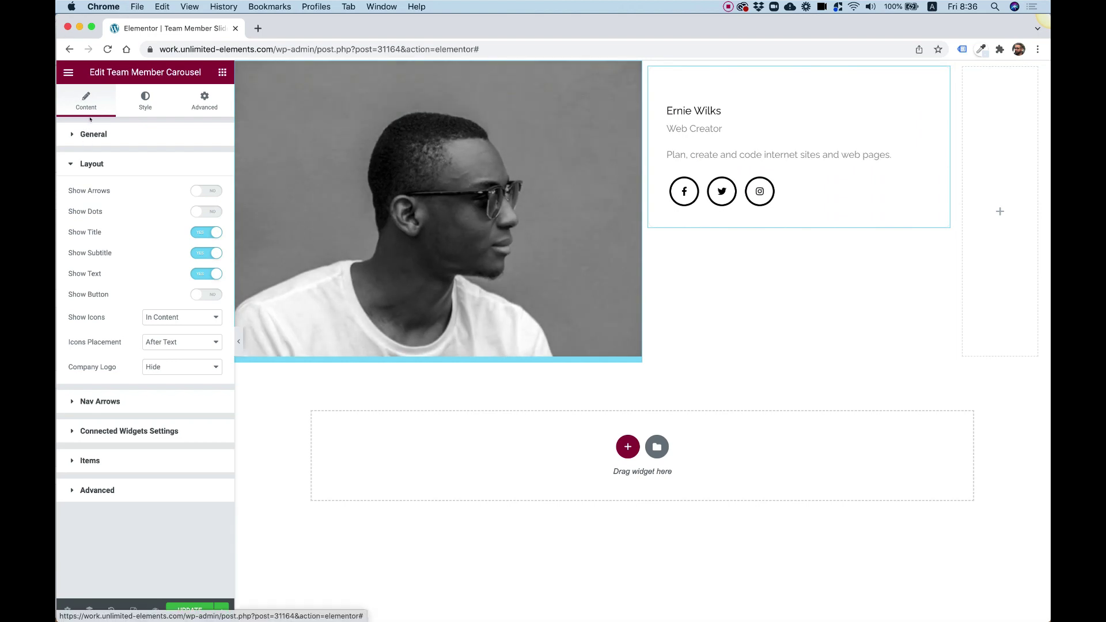
click(93, 130)
click(206, 205)
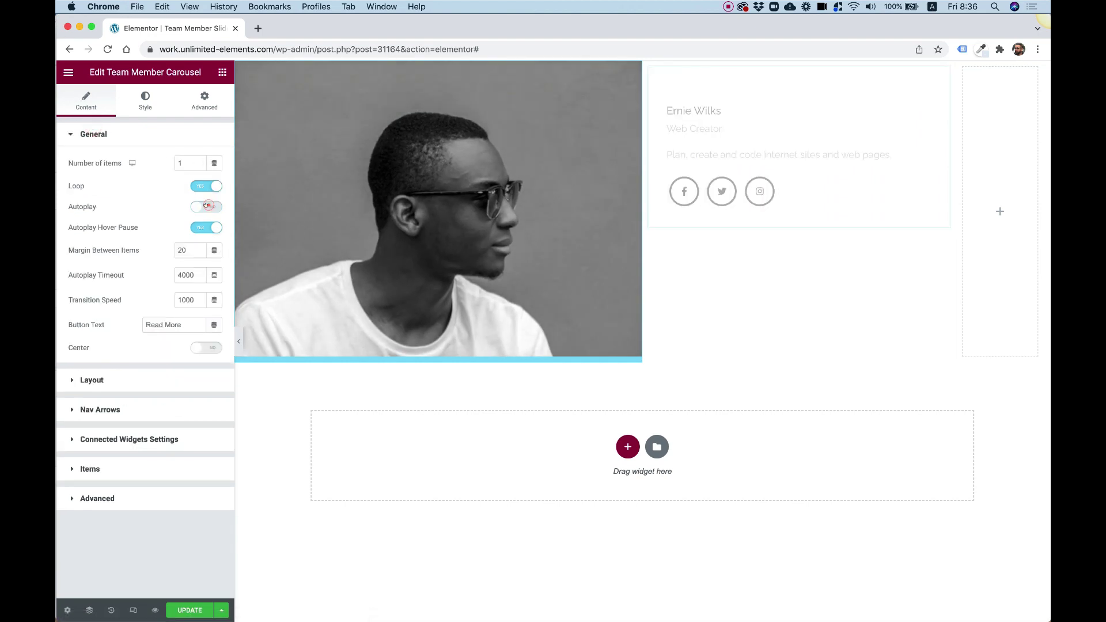
Enable remote connection and sync the carousel in Sync Group 1.
click(164, 437)
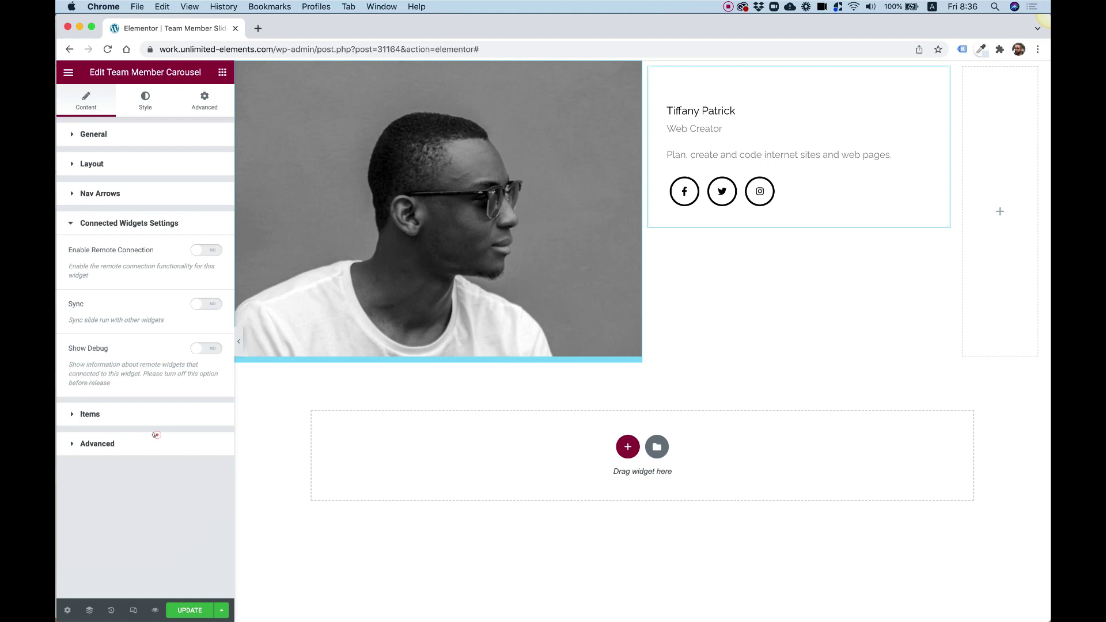
click(202, 251)
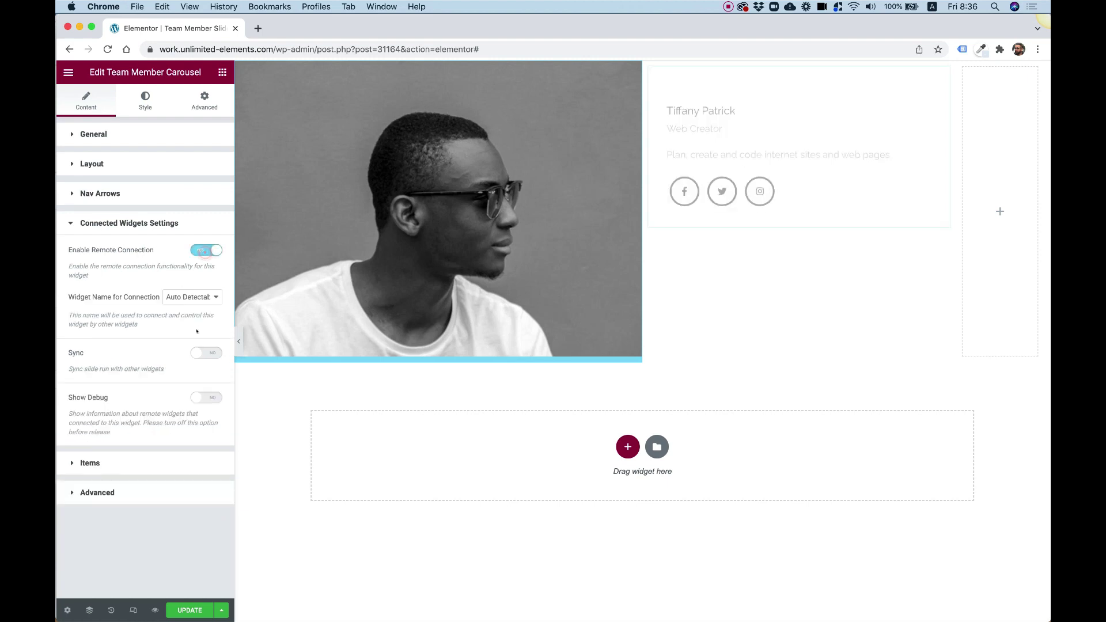
click(198, 353)
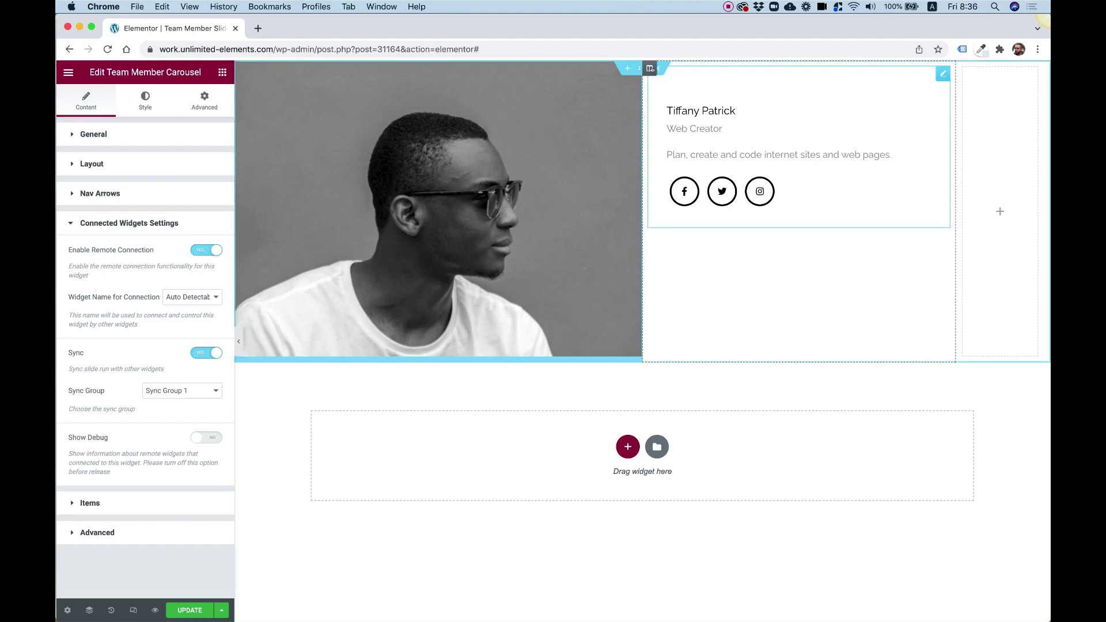
Set the member carousel's column vertical alignment to Middle.
click(649, 68)
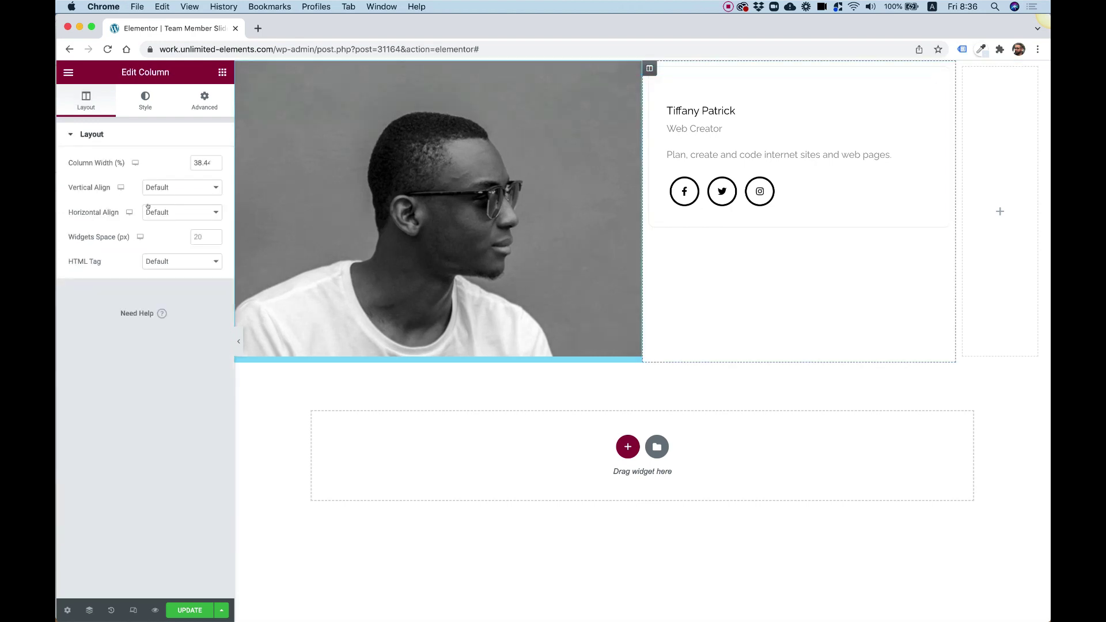
click(162, 187)
click(162, 206)
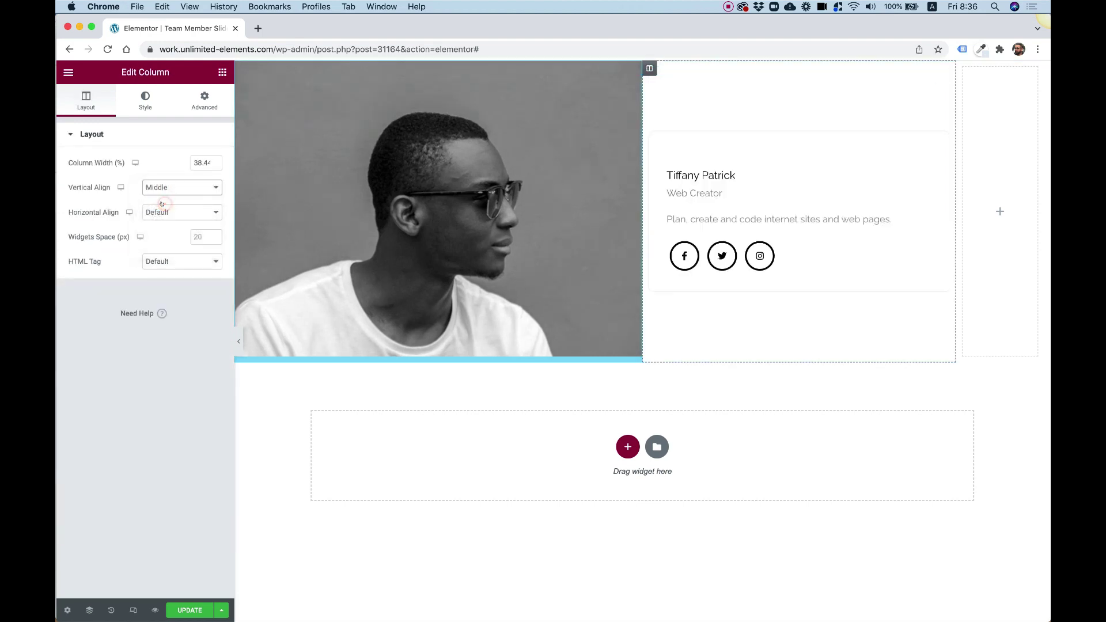
Set the carousel's item border type to None.
click(916, 178)
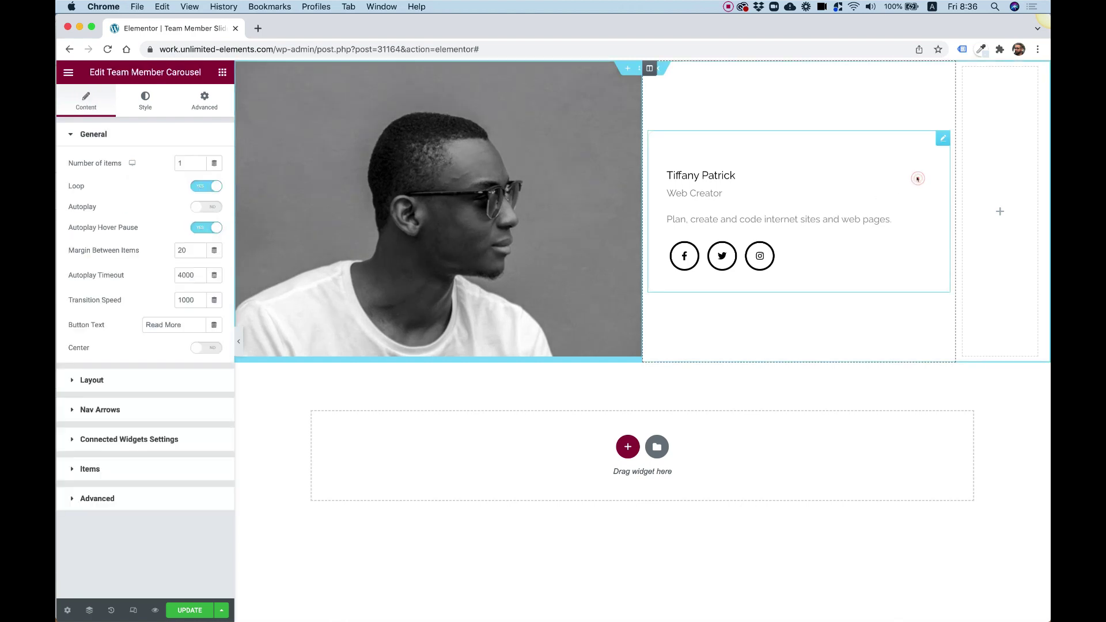
click(129, 108)
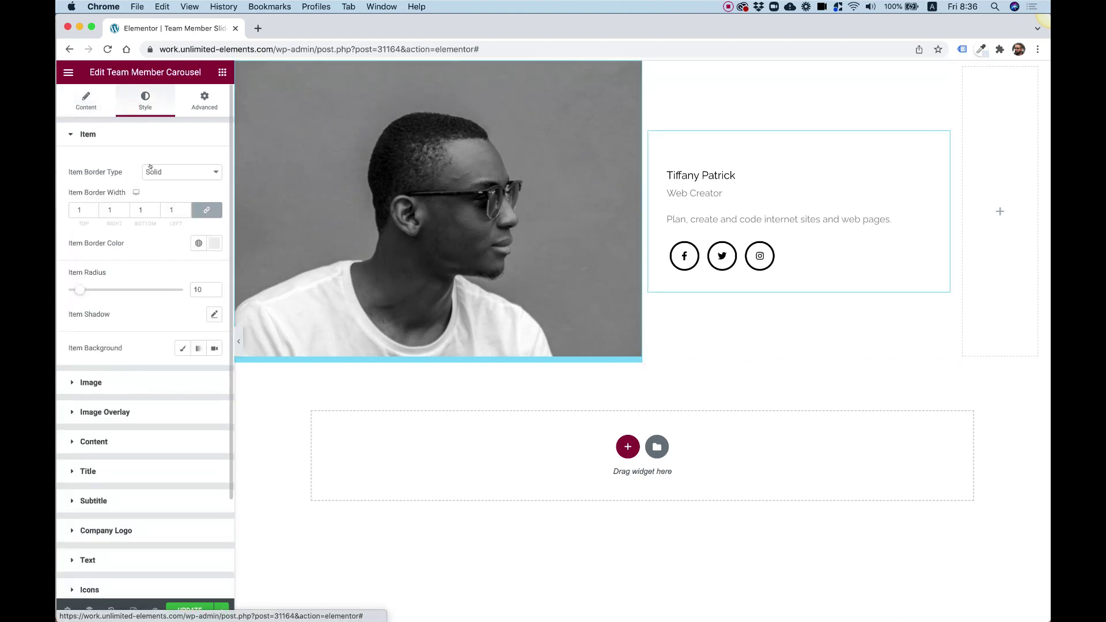
click(151, 171)
click(153, 162)
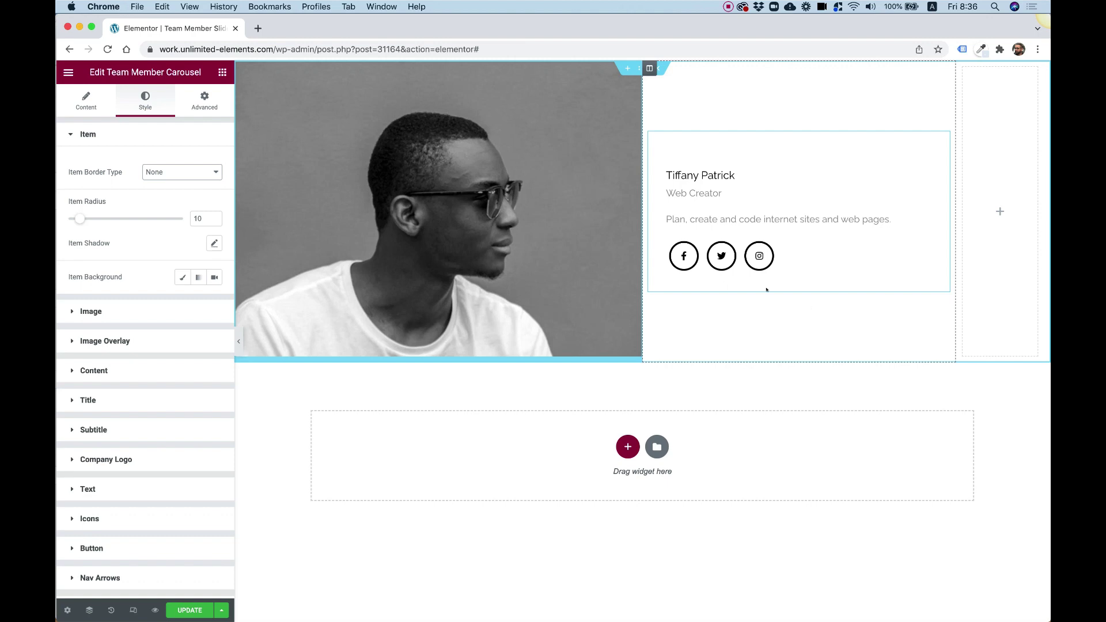
click(222, 72)
Search 'remote ar' and place a Remote Arrows widget in the right column.
click(124, 118)
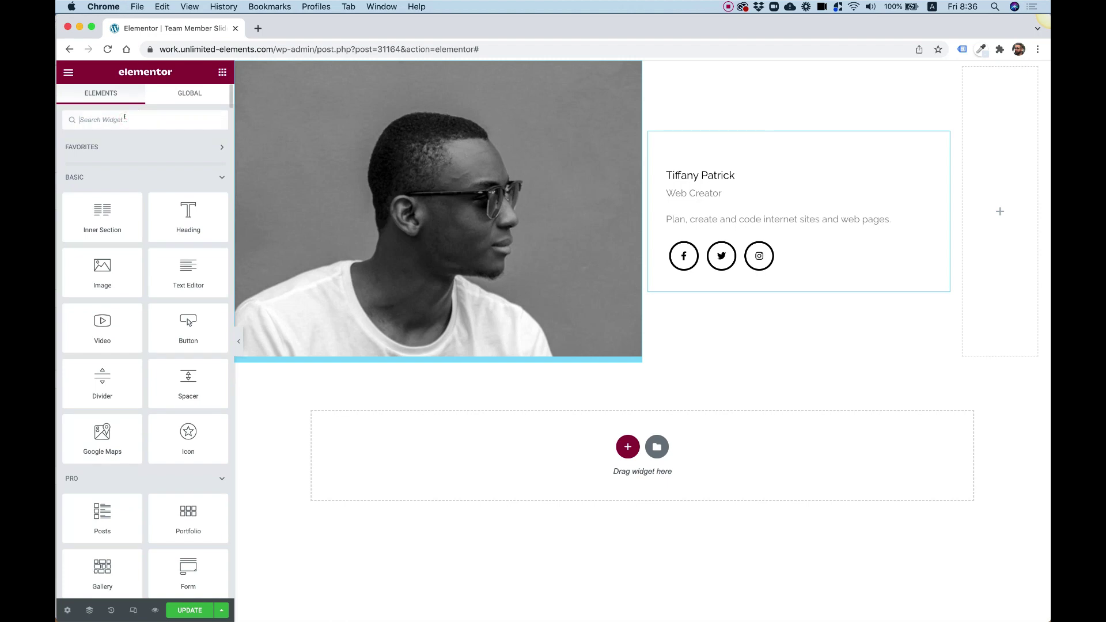
text(remote arr)
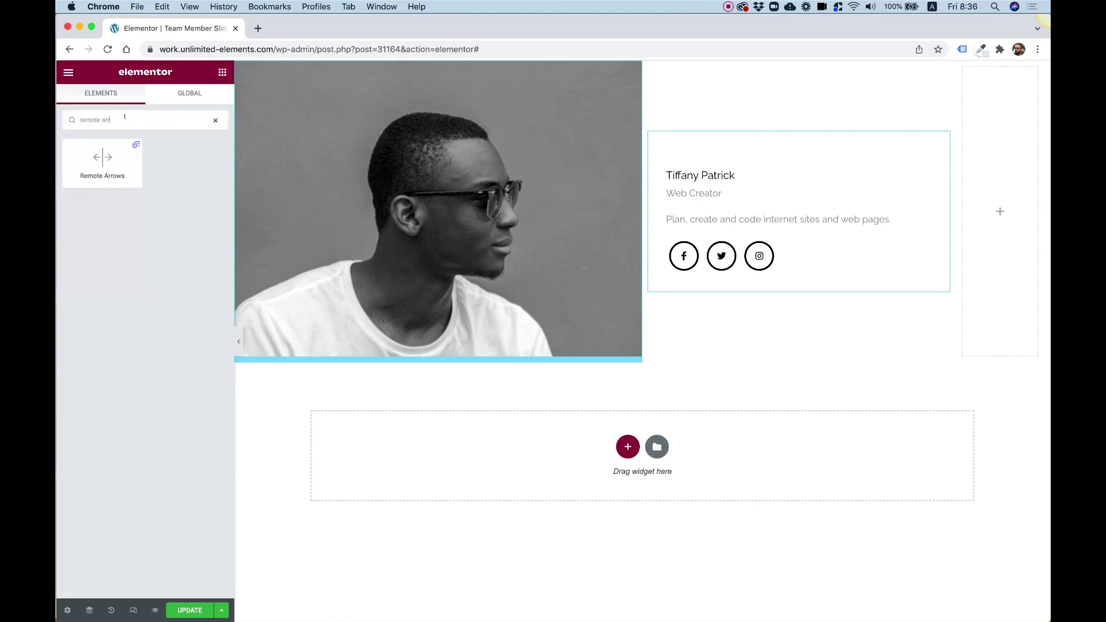
drag(103, 162, 1004, 223)
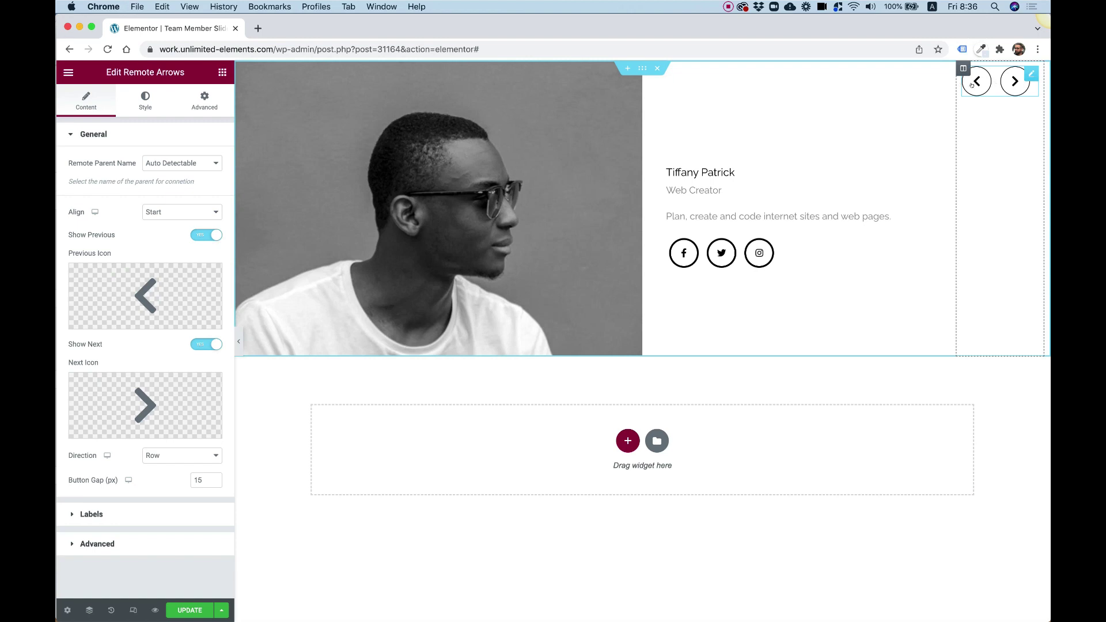
Test the arrows by moving the team slider forward twice and back twice.
click(1013, 84)
click(1015, 90)
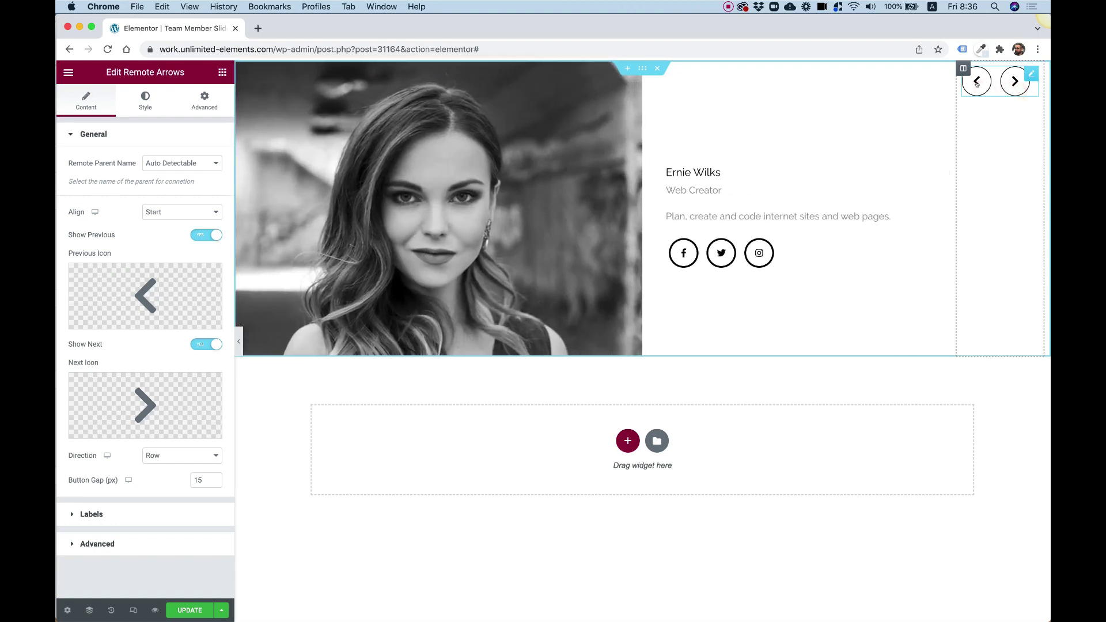
click(977, 83)
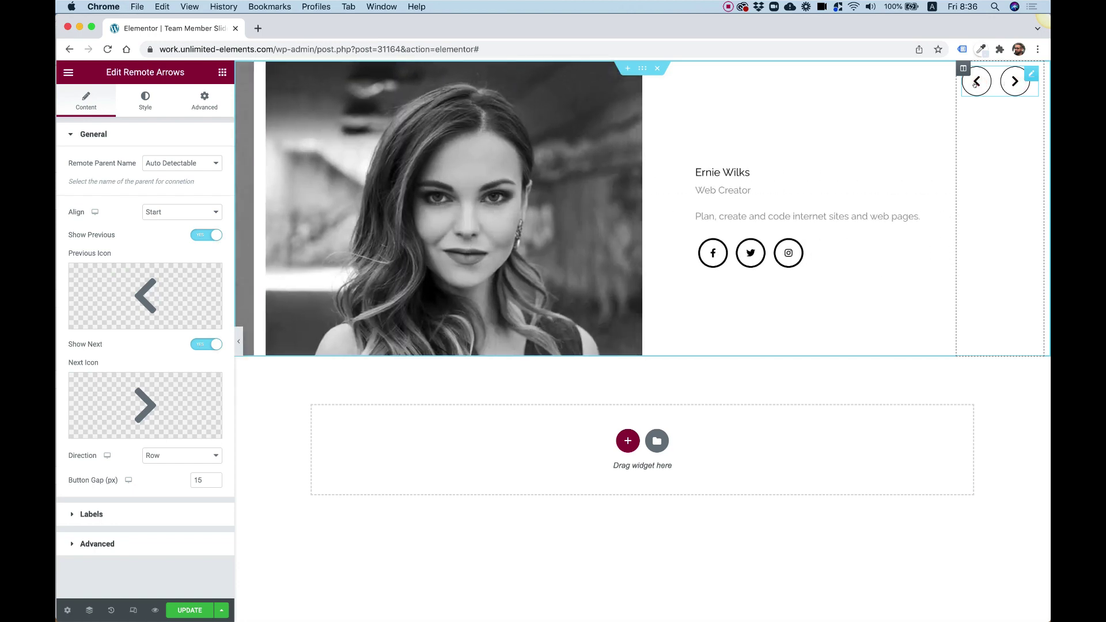
click(976, 83)
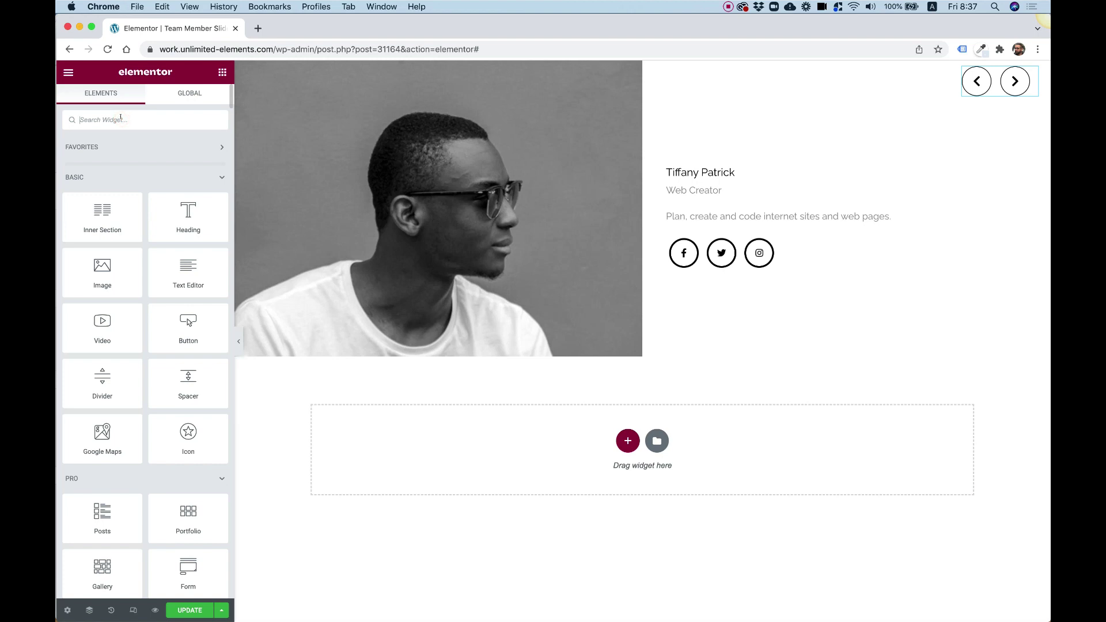
Add a Remote Item Navigation widget below the arrows, then test next arrow and item One.
text(item)
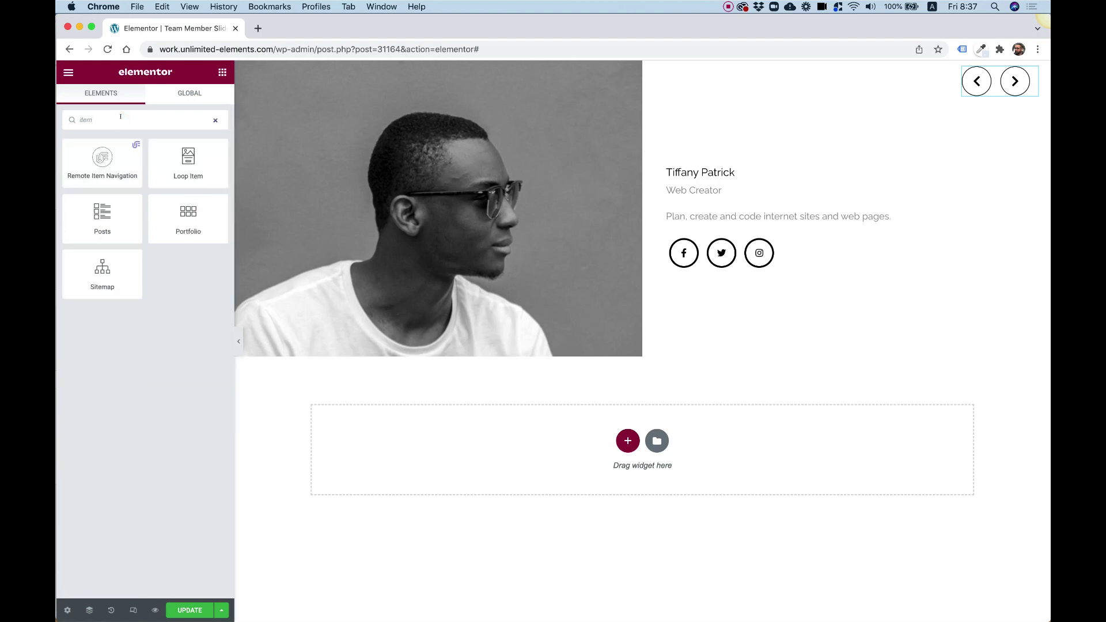
drag(178, 169, 980, 90)
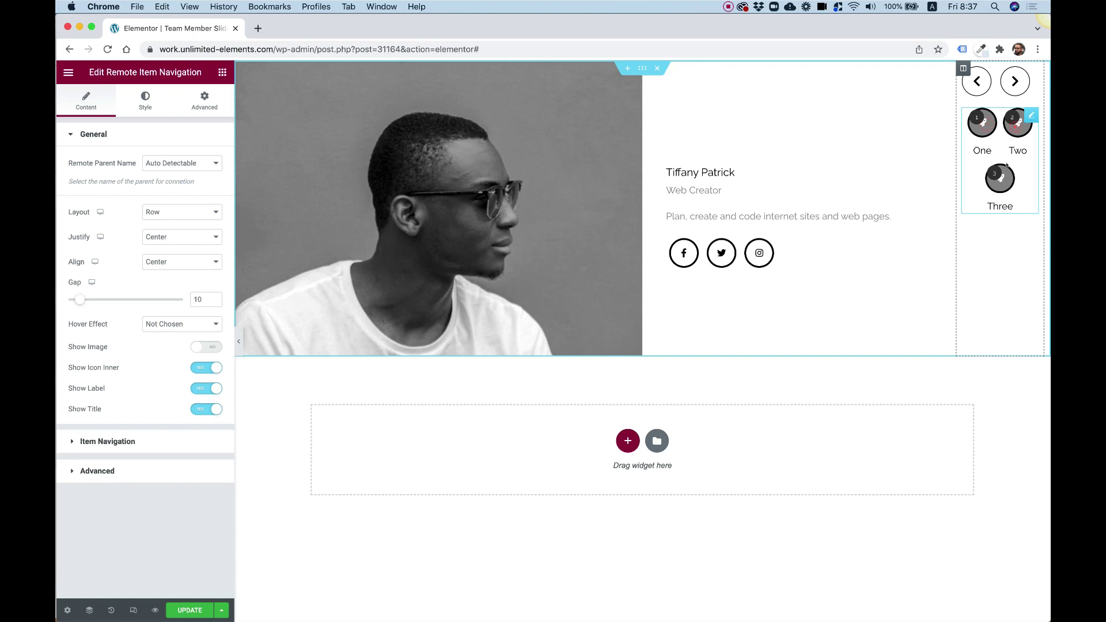
click(1010, 87)
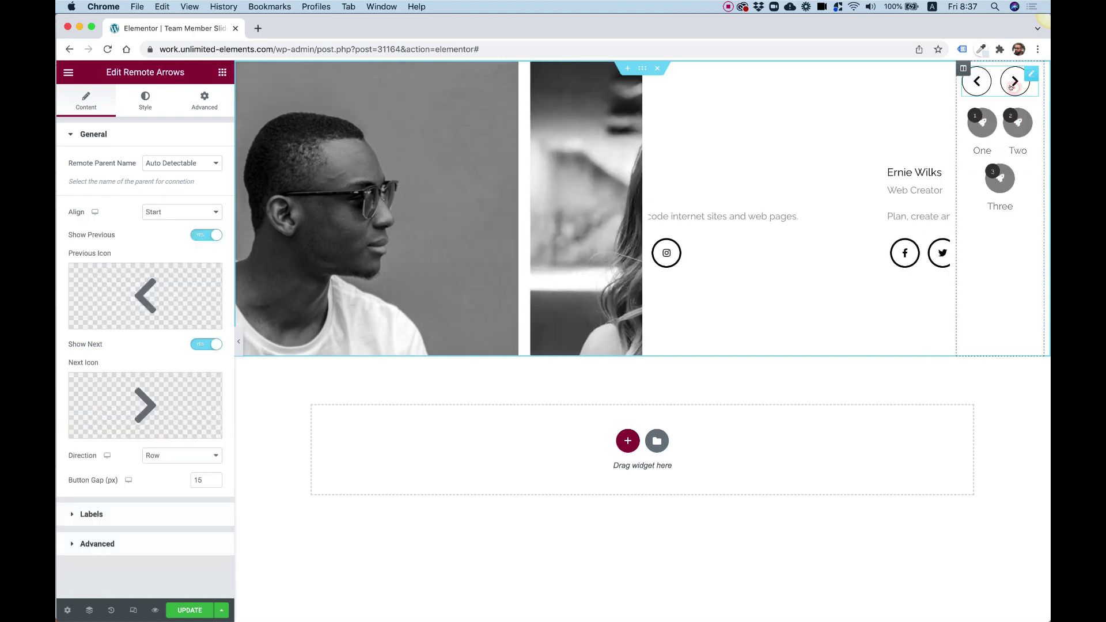
click(986, 127)
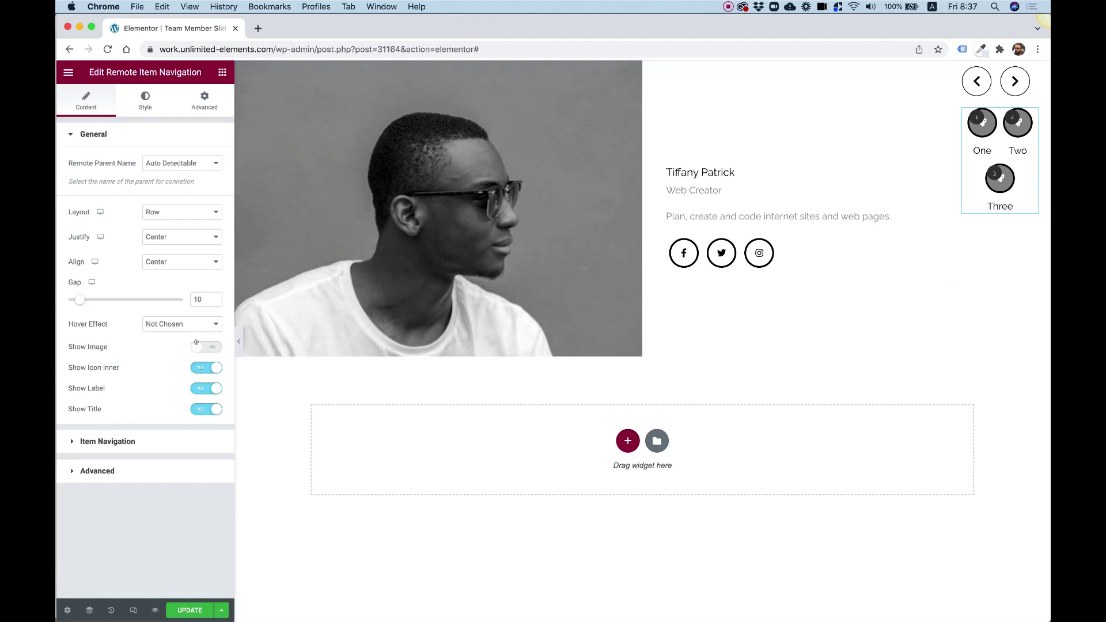
Set navigation layout to Column, hide title, label and inner icon, and show images.
click(154, 211)
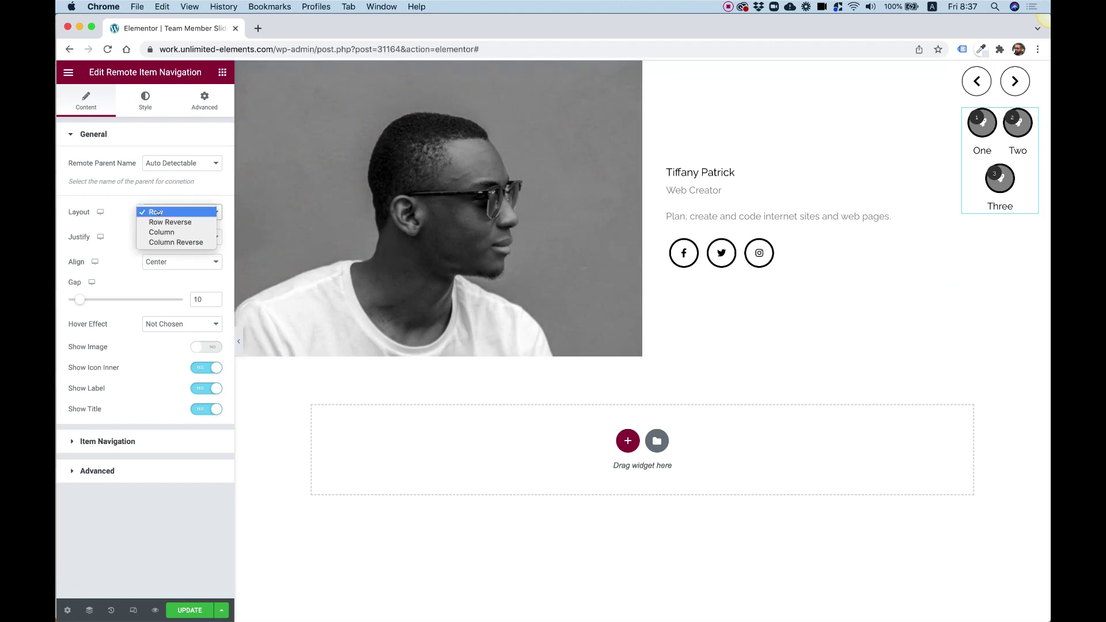
click(166, 220)
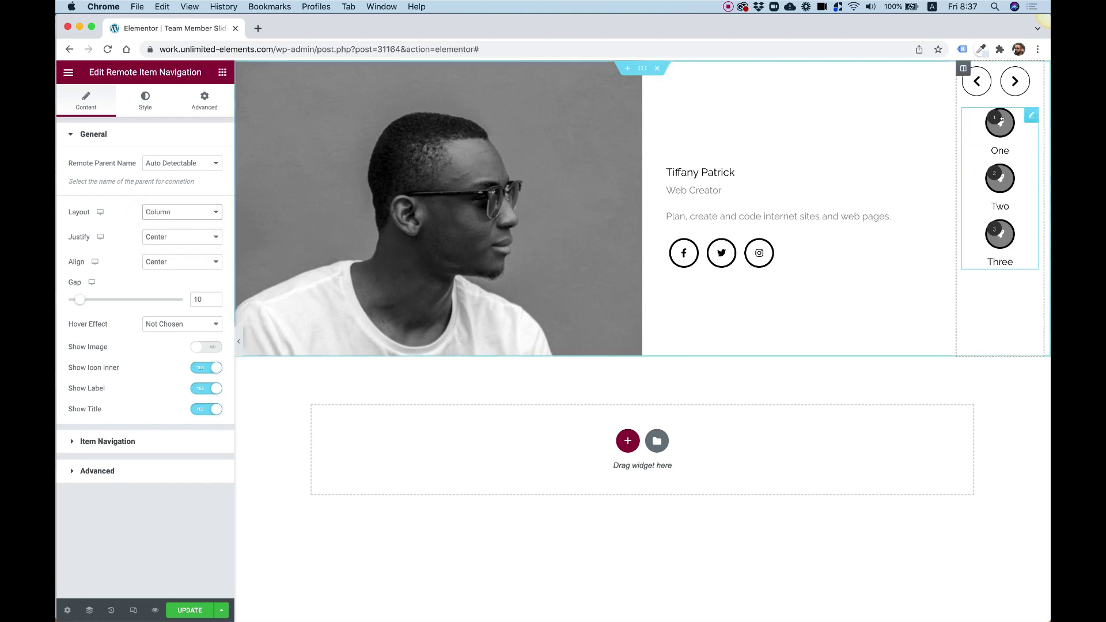
click(210, 409)
click(210, 390)
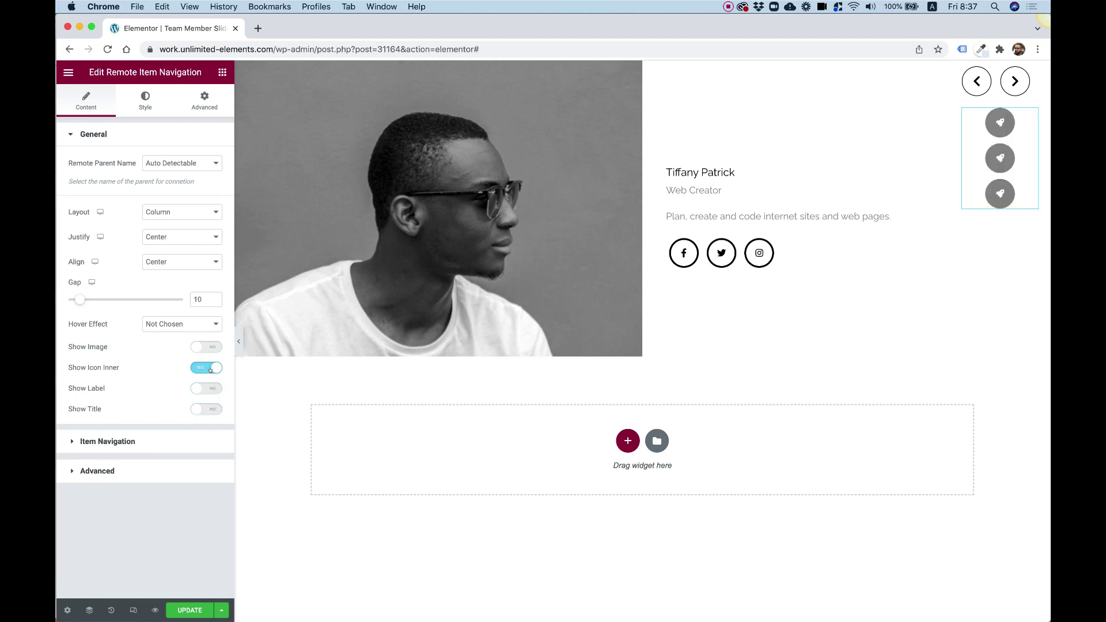
click(211, 368)
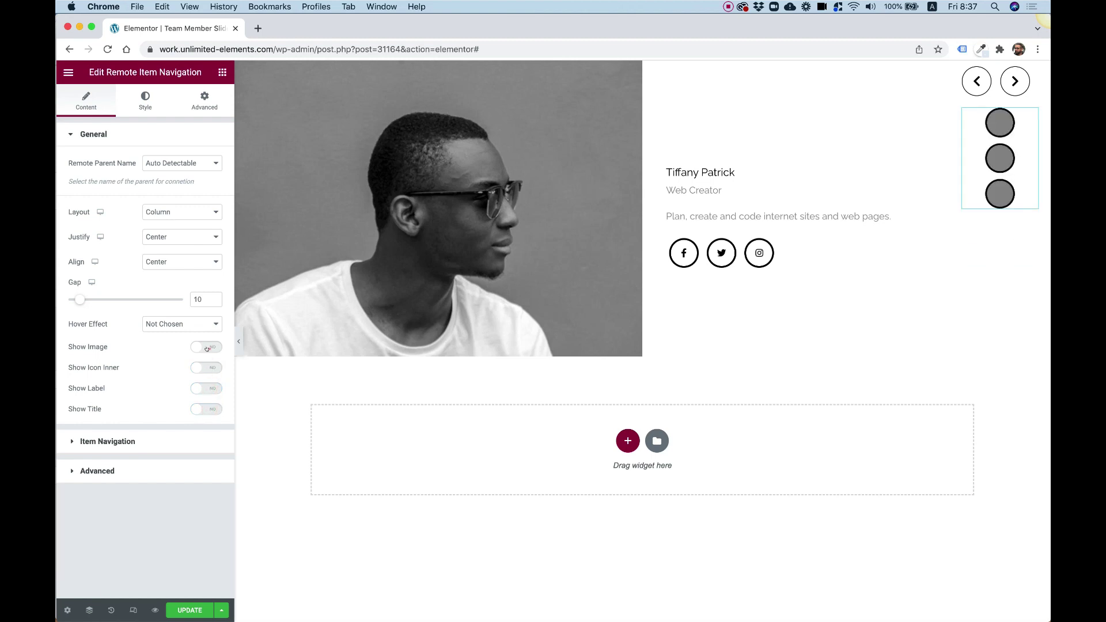
click(207, 348)
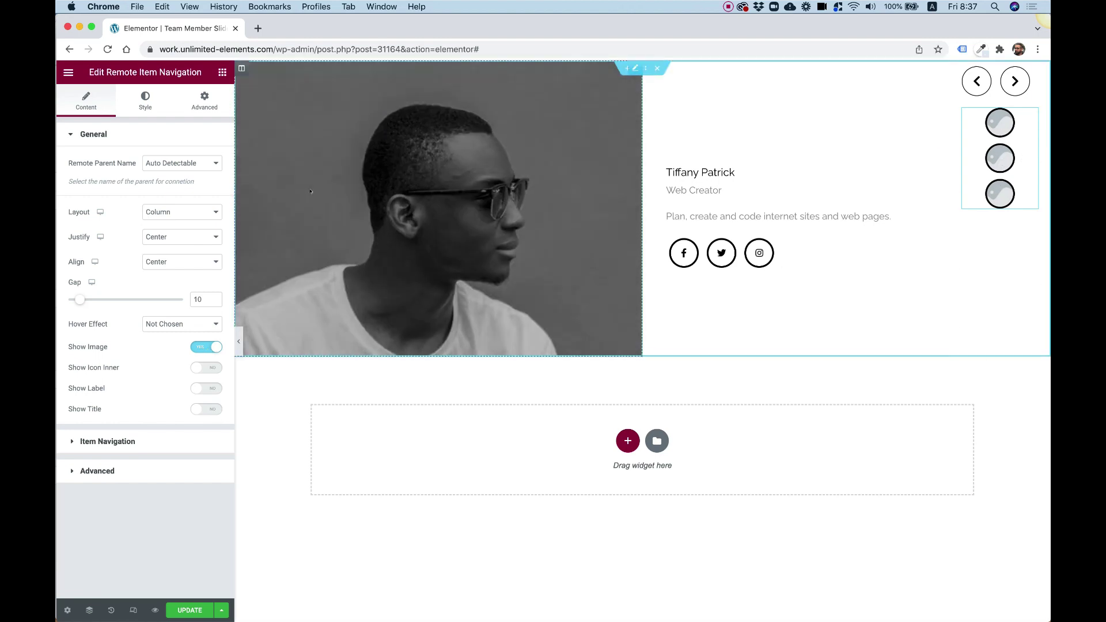
Give navigation item One the face4 portrait image.
click(106, 442)
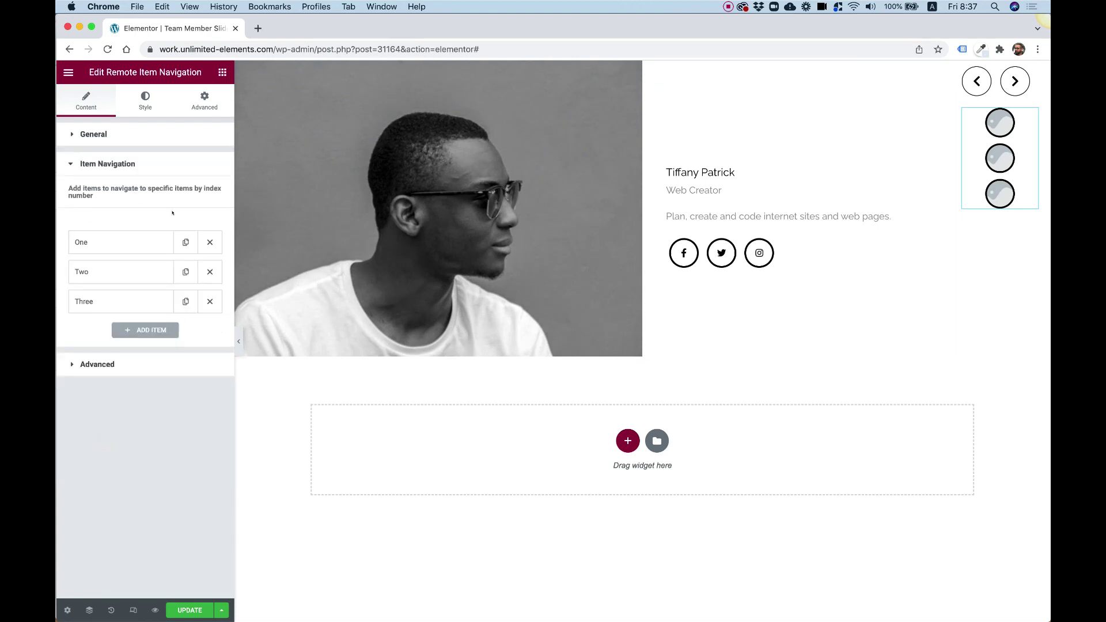
click(99, 241)
click(135, 455)
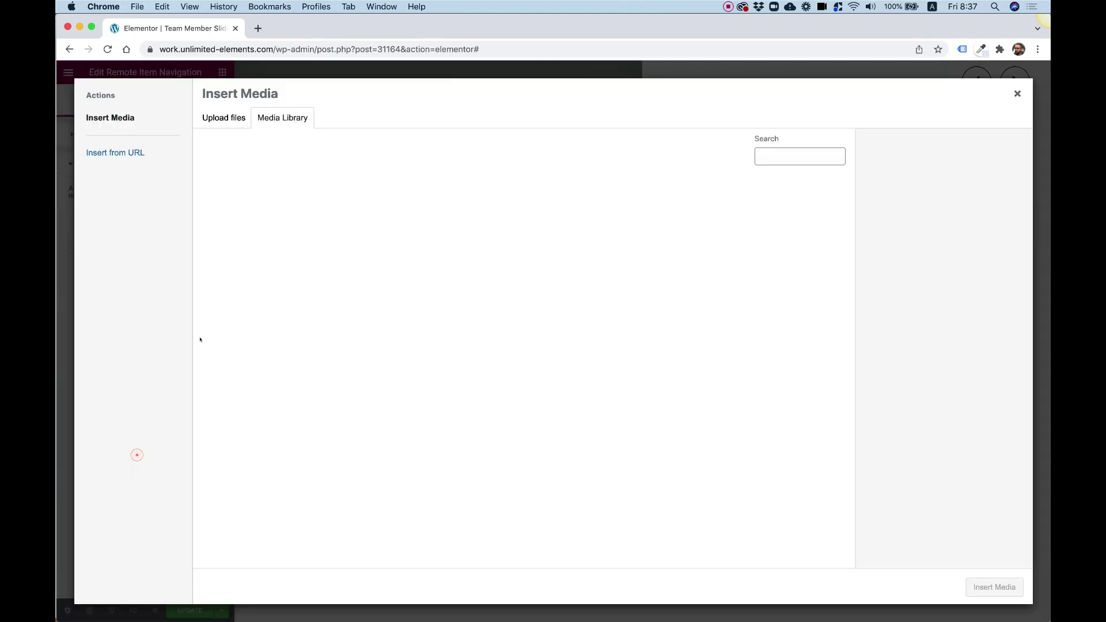
click(248, 216)
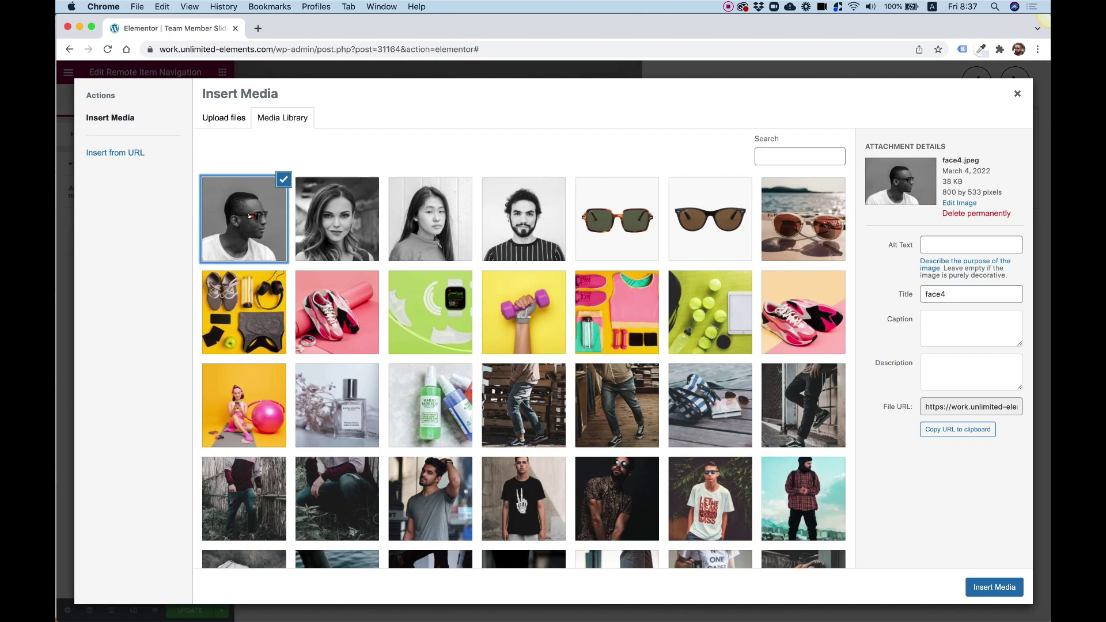
click(993, 587)
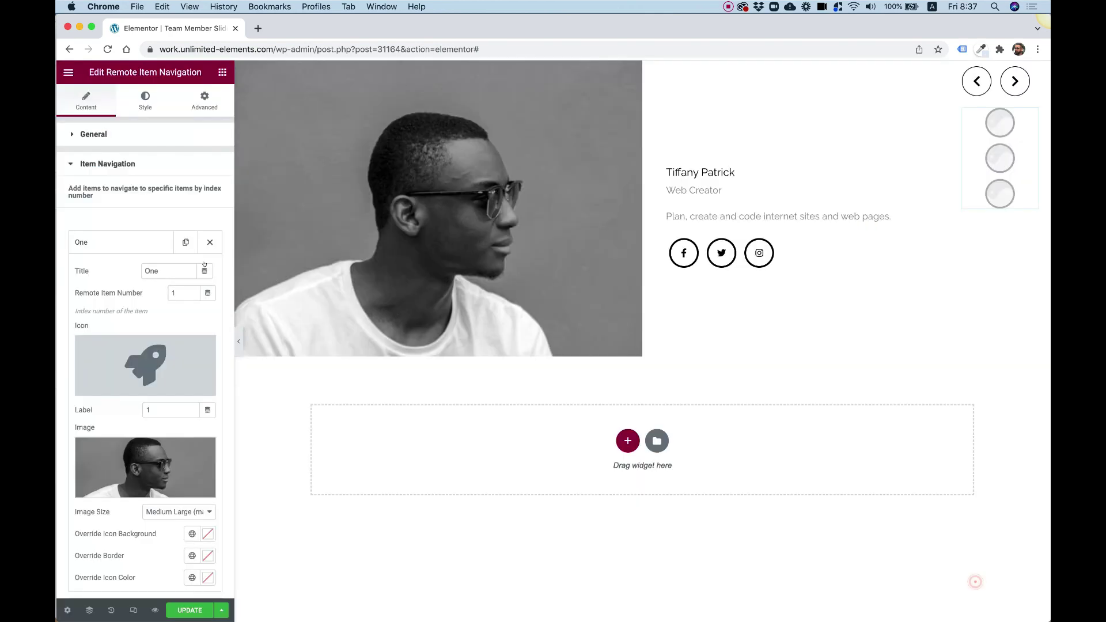
click(119, 247)
Give item Two the woman's portrait and set its remote item number to 2.
click(122, 274)
click(155, 508)
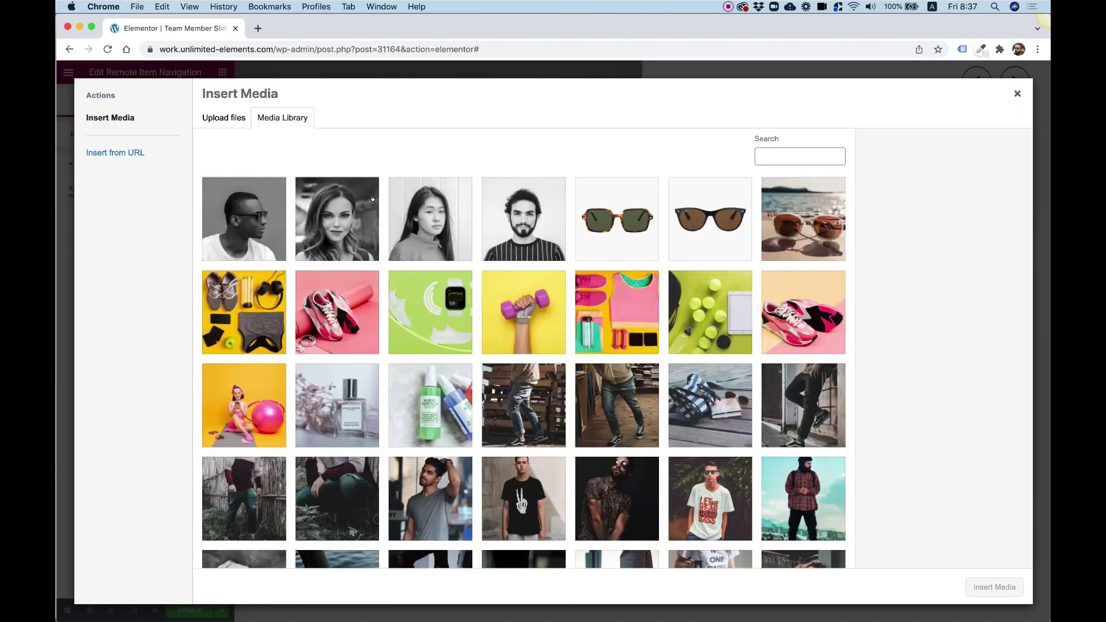
click(337, 190)
click(993, 587)
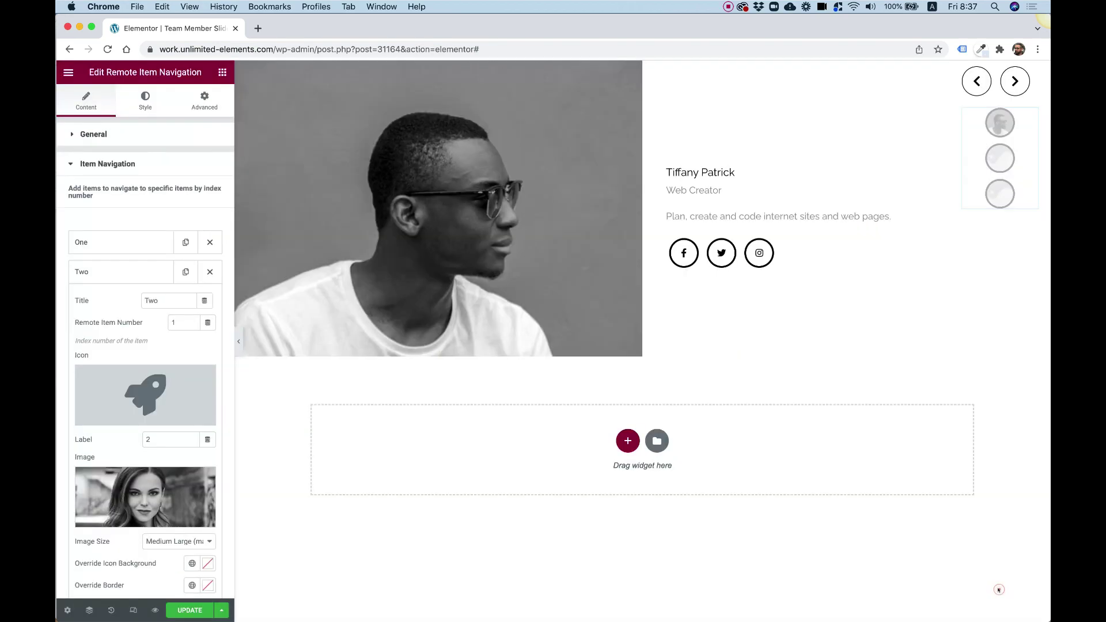
double_click(174, 323)
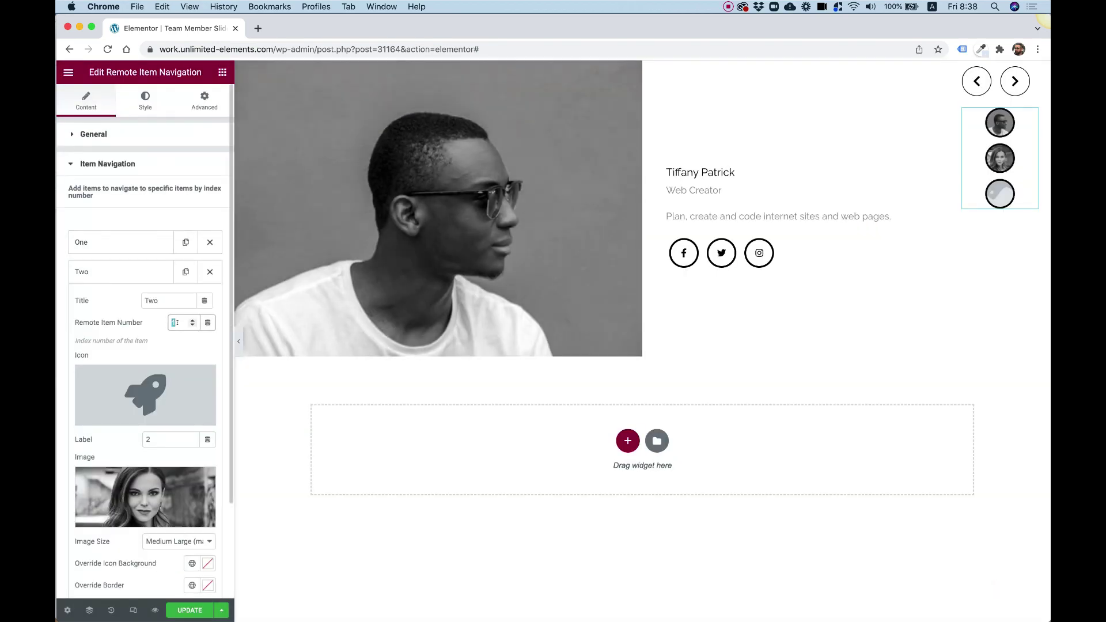
text(2)
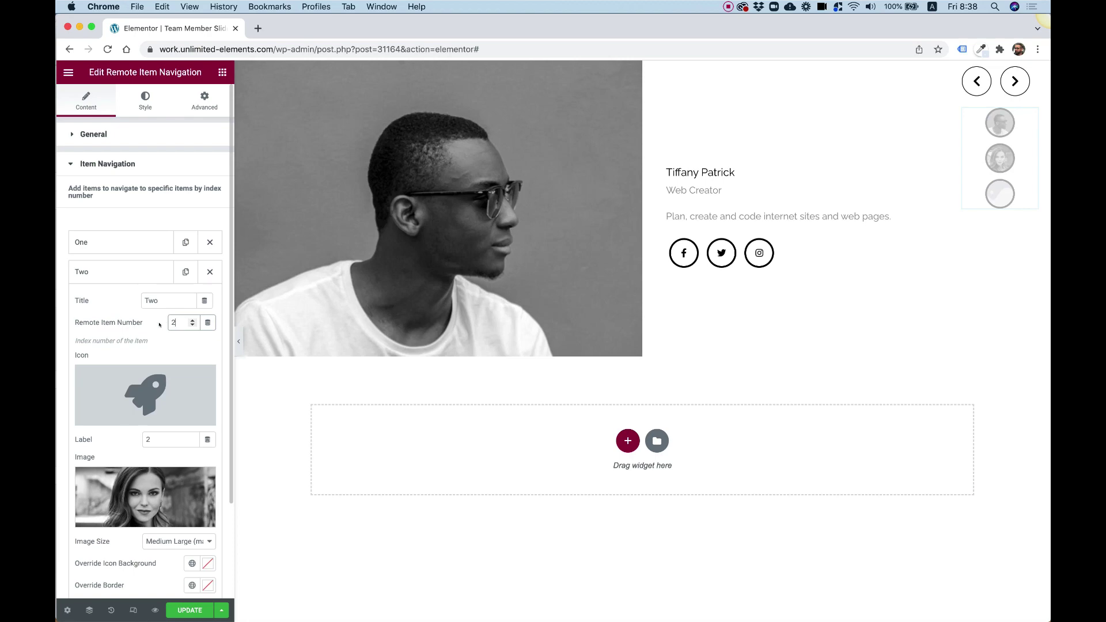
click(109, 272)
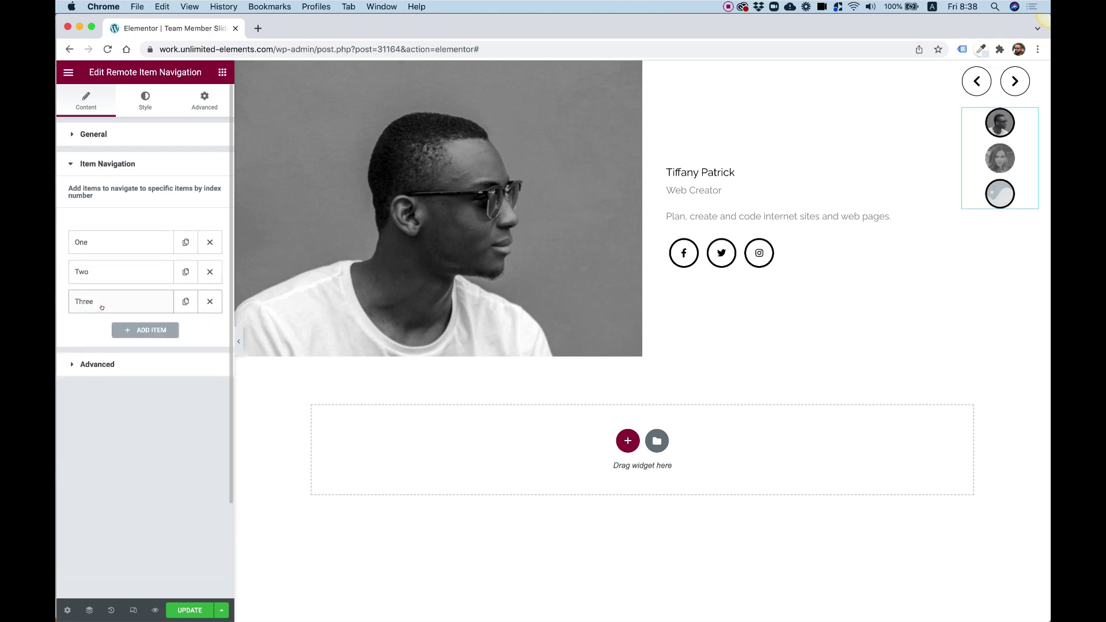
Give item Three the face2 portrait image.
click(101, 307)
click(149, 521)
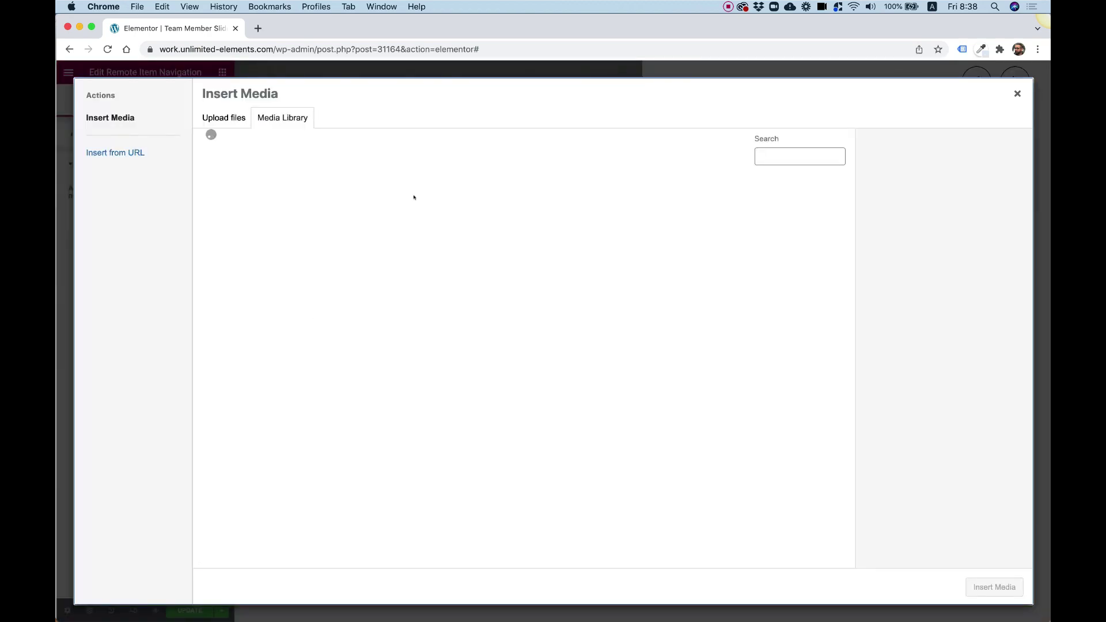
click(426, 210)
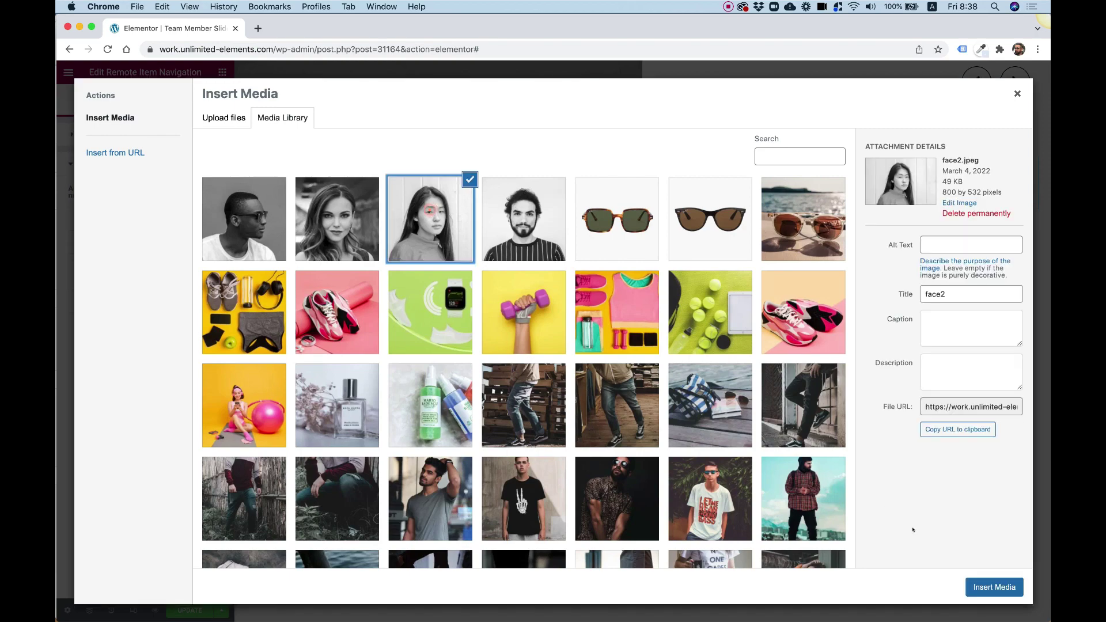
click(994, 587)
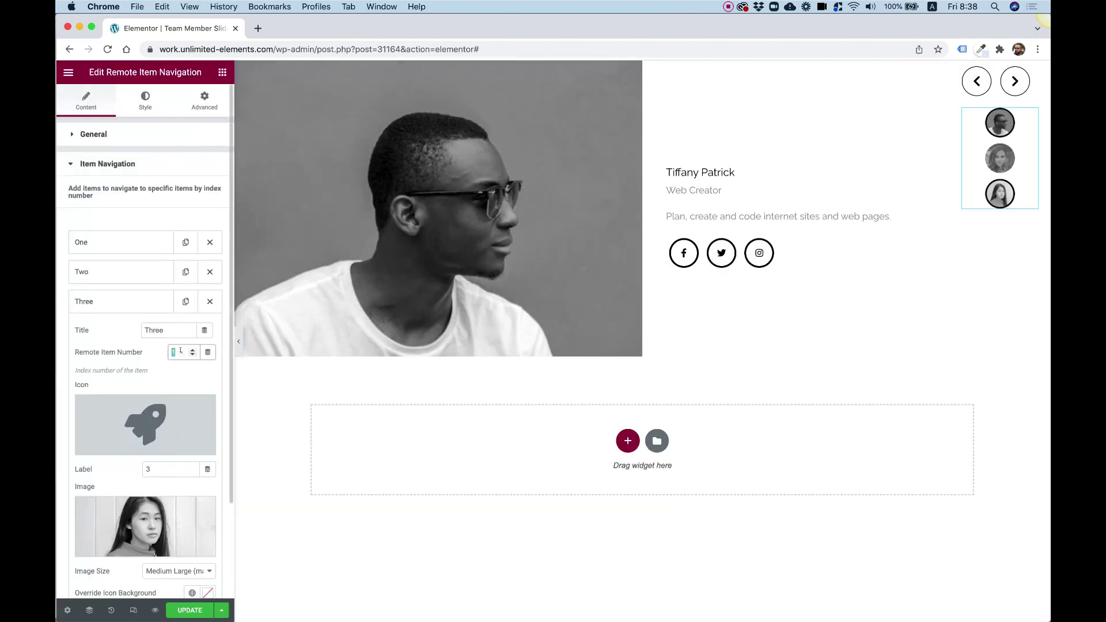
click(118, 301)
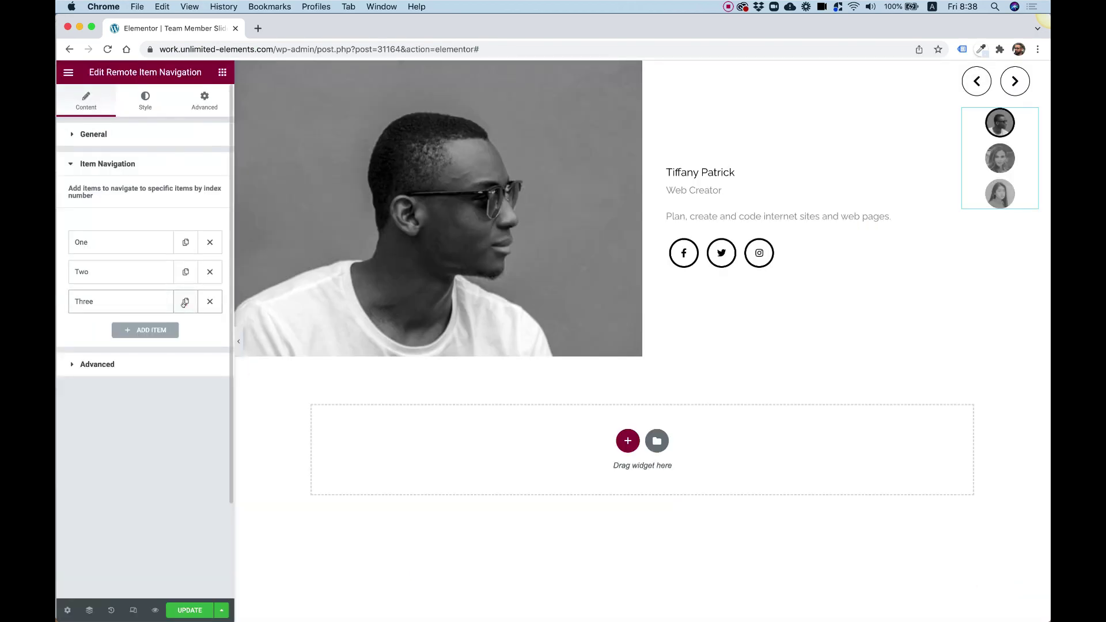
Duplicate item Three and rename the copy to 'Four'.
click(185, 302)
click(128, 331)
double_click(185, 360)
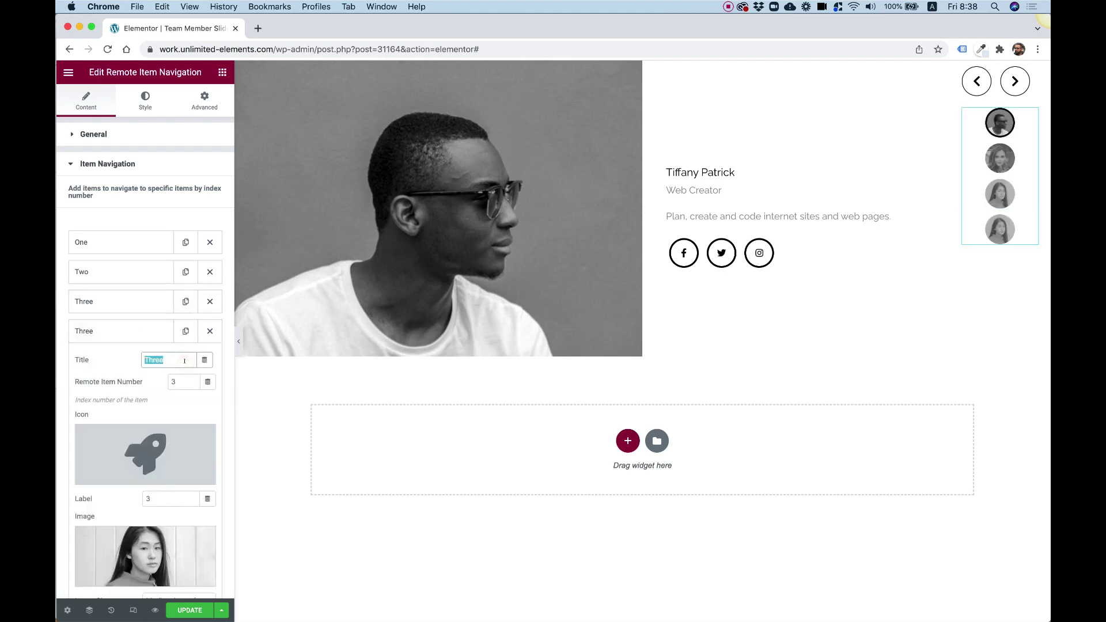
text(Four)
click(119, 328)
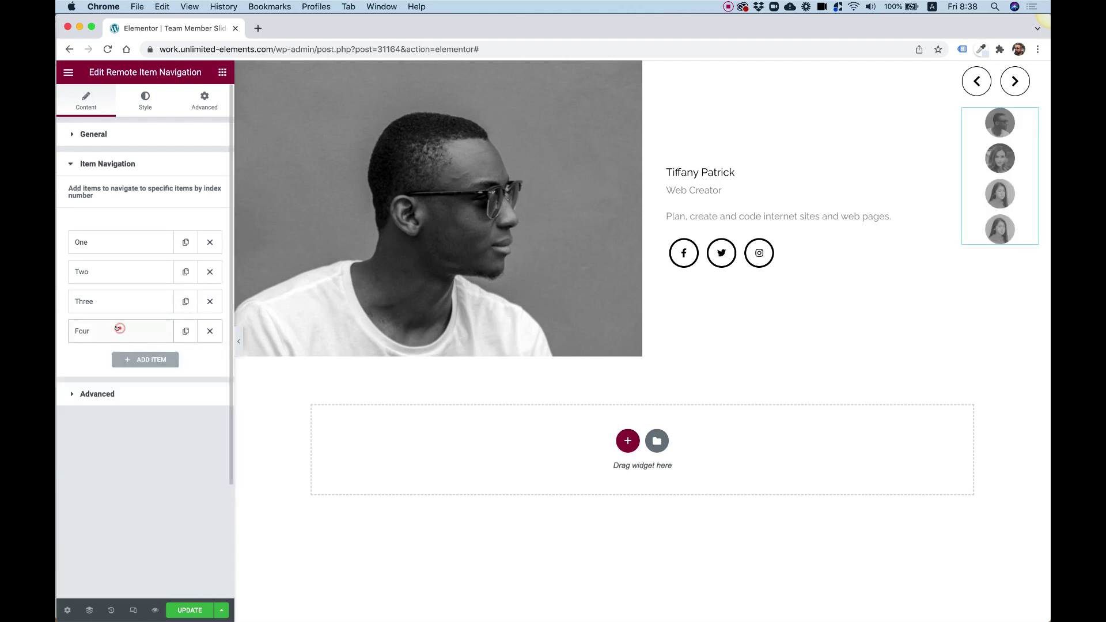
Give item Four the face1 portrait and remote item number 4, then test a thumbnail.
click(137, 331)
click(150, 543)
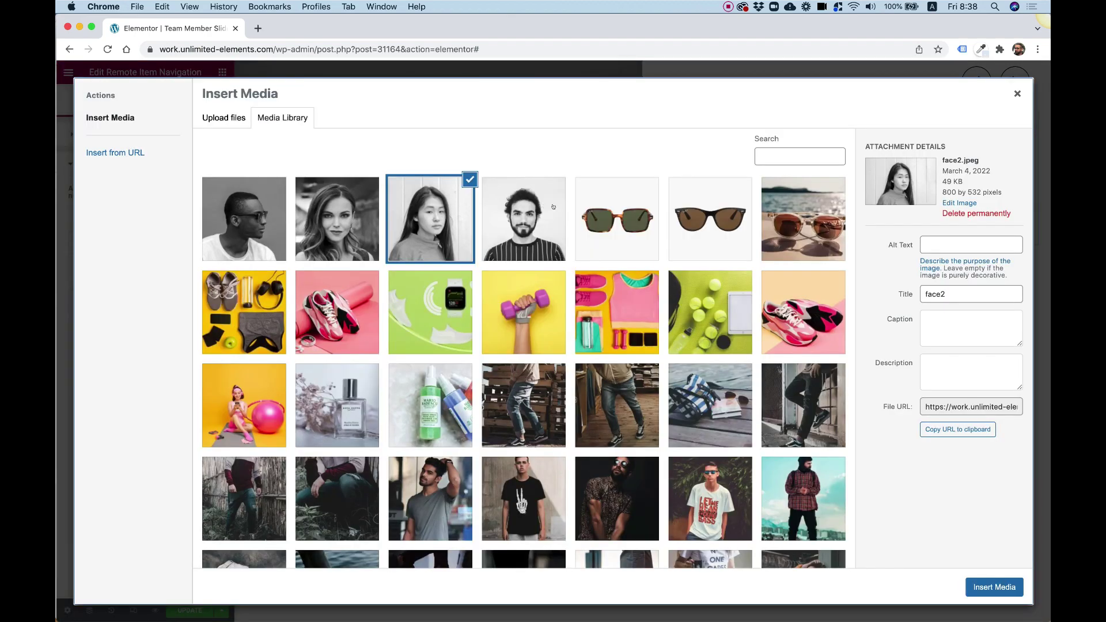
click(523, 224)
click(1006, 584)
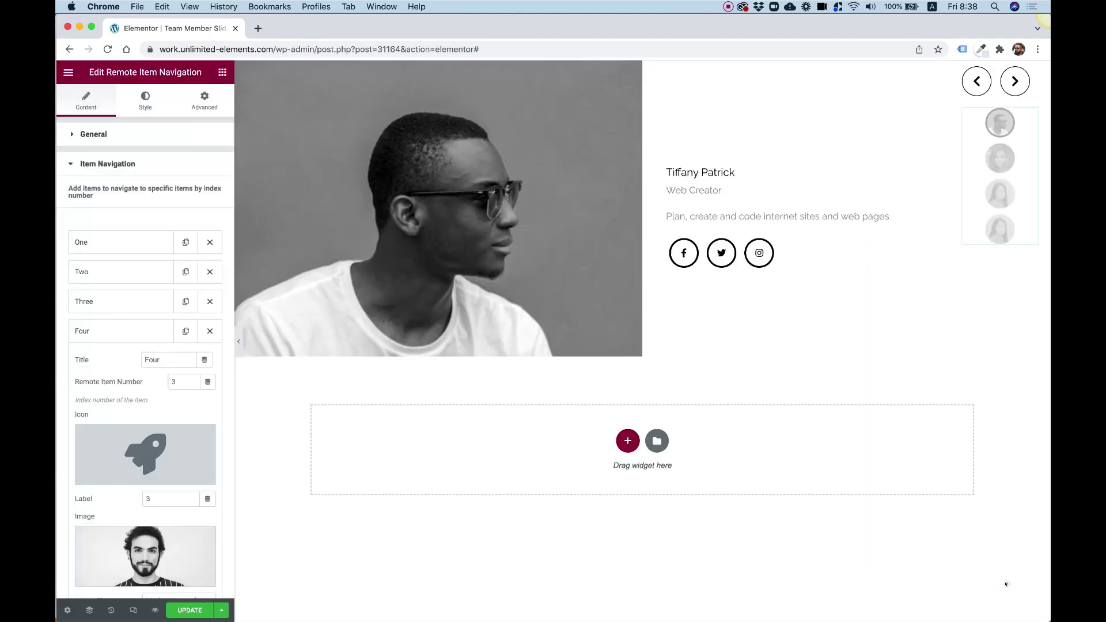
double_click(180, 381)
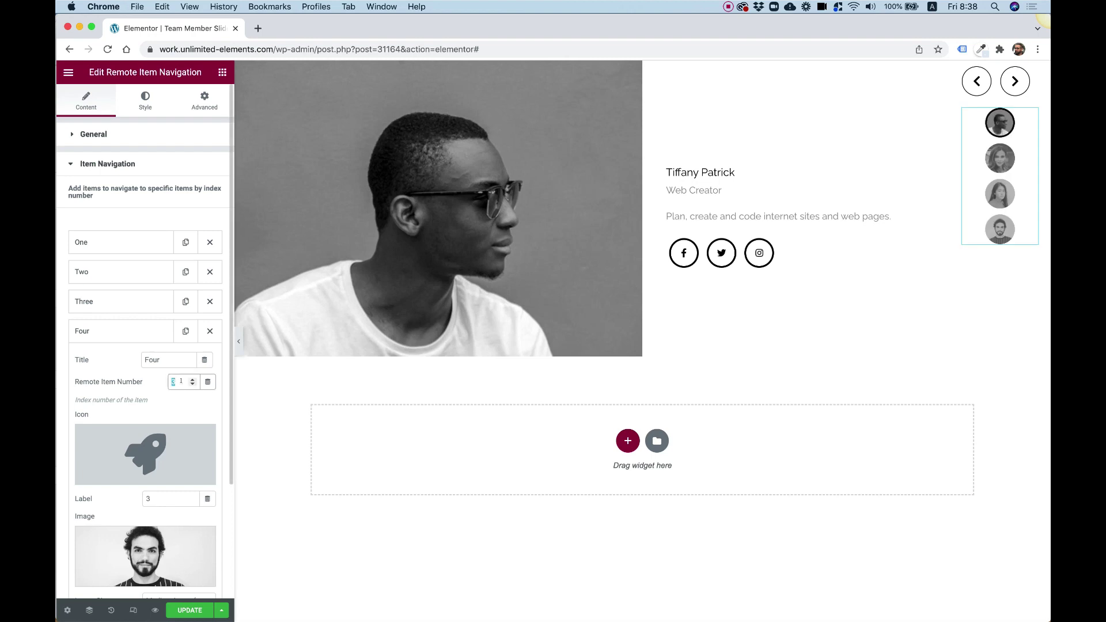
text(4)
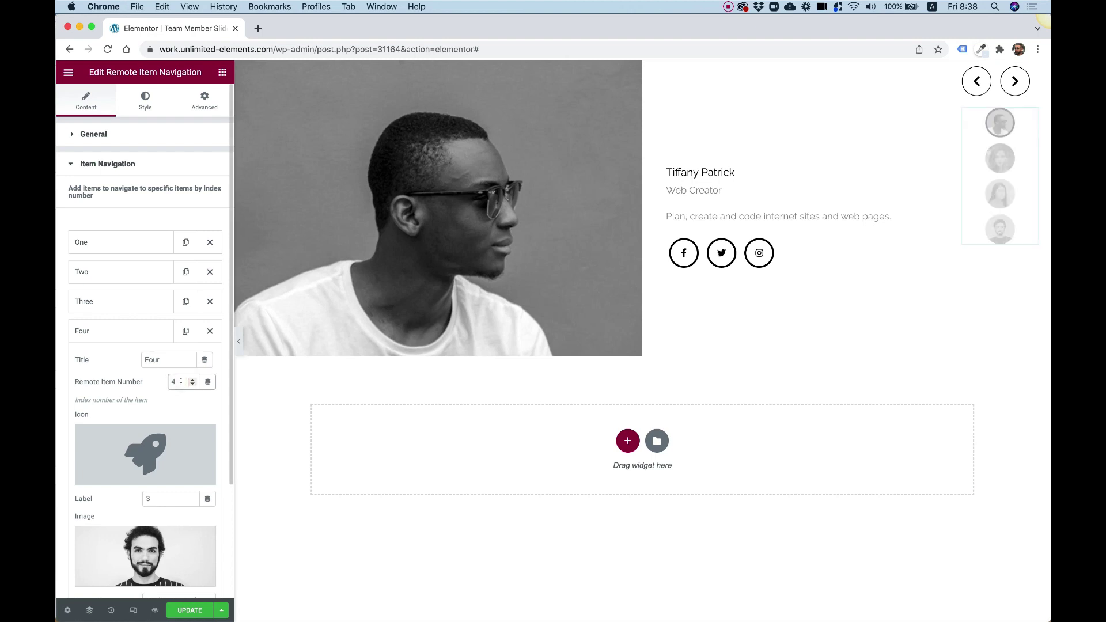
click(1000, 159)
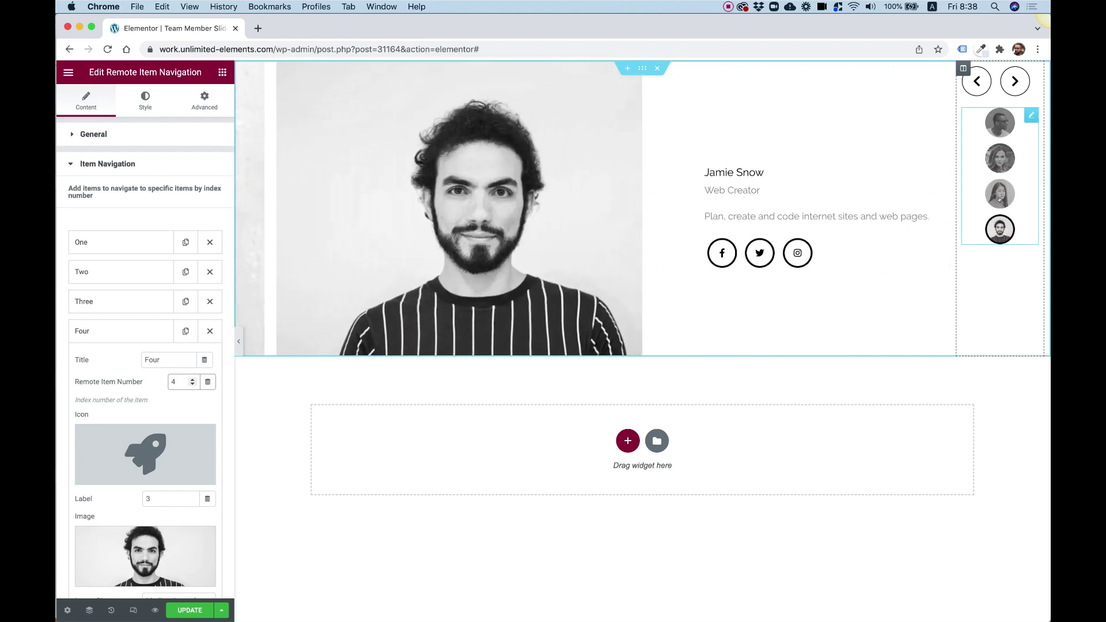
Set the navigation column's vertical alignment to Middle.
click(963, 69)
click(167, 188)
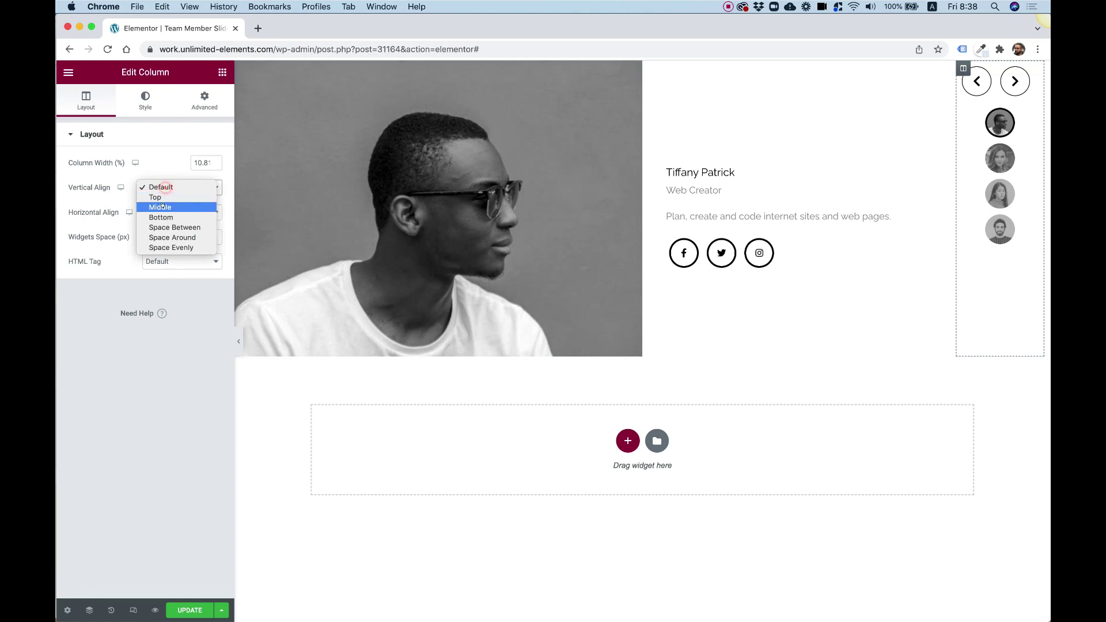
click(162, 207)
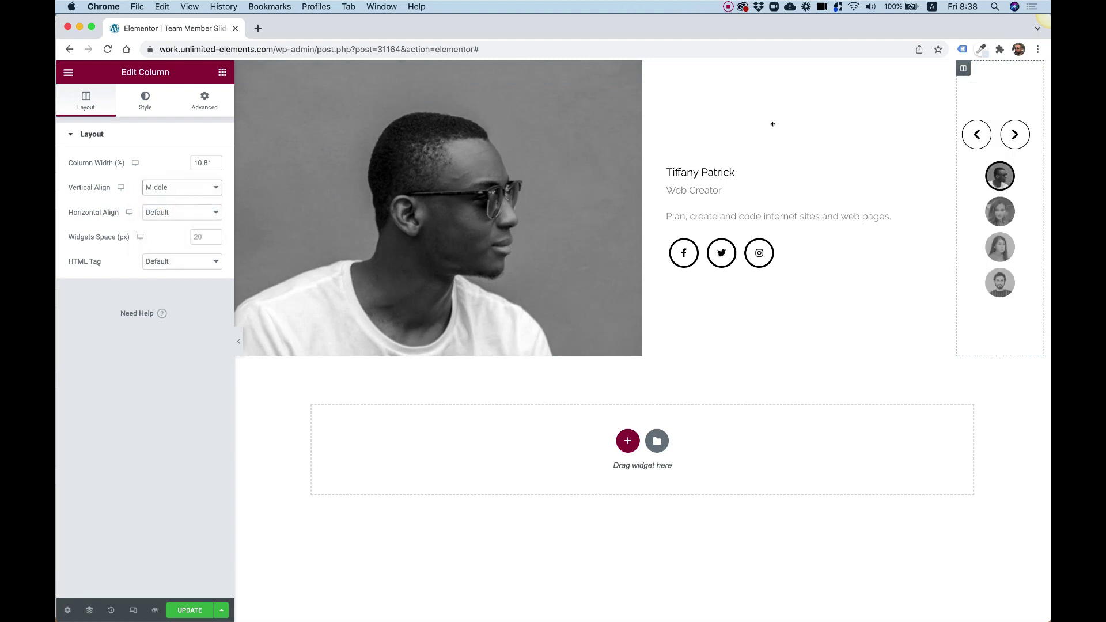
Turn off Show Next, center the arrows, and use a chevron-up Previous icon.
click(990, 137)
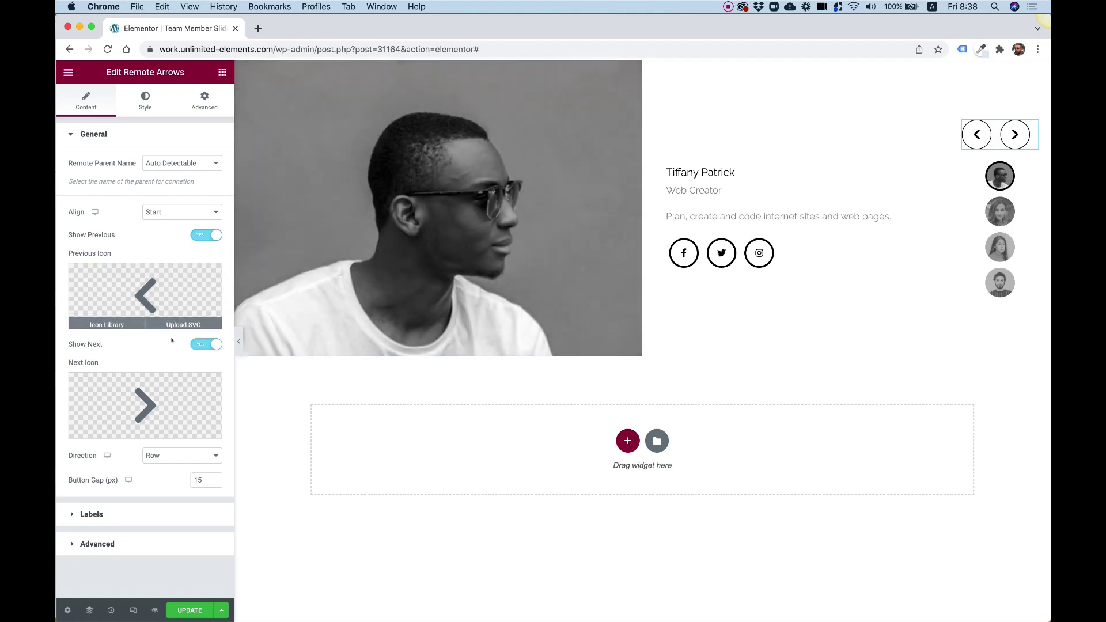
click(203, 345)
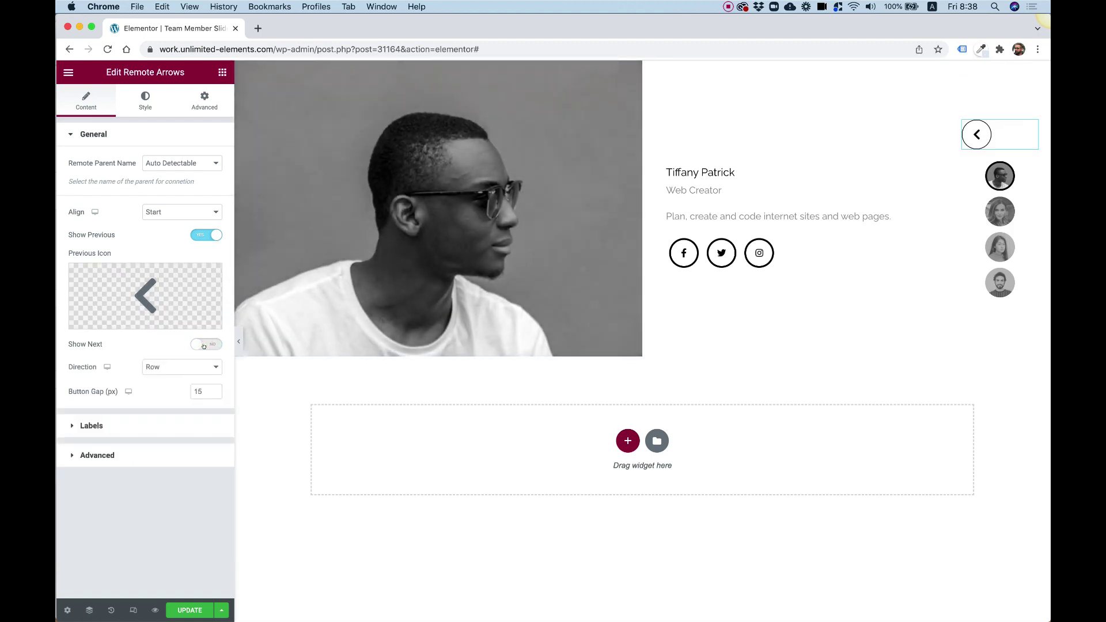
click(196, 208)
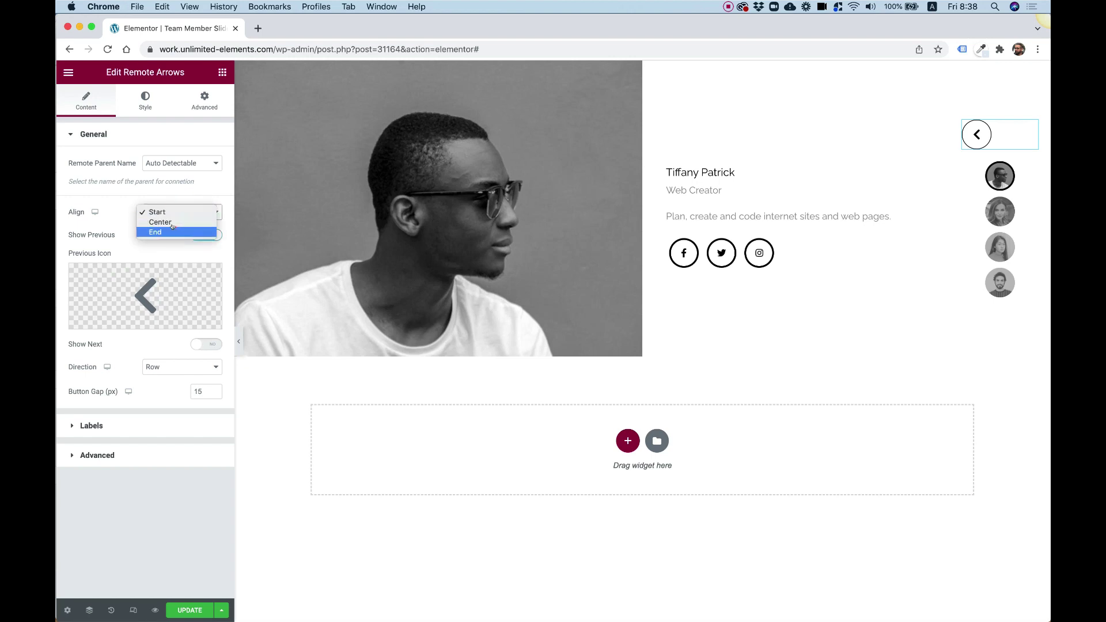
click(173, 232)
click(171, 216)
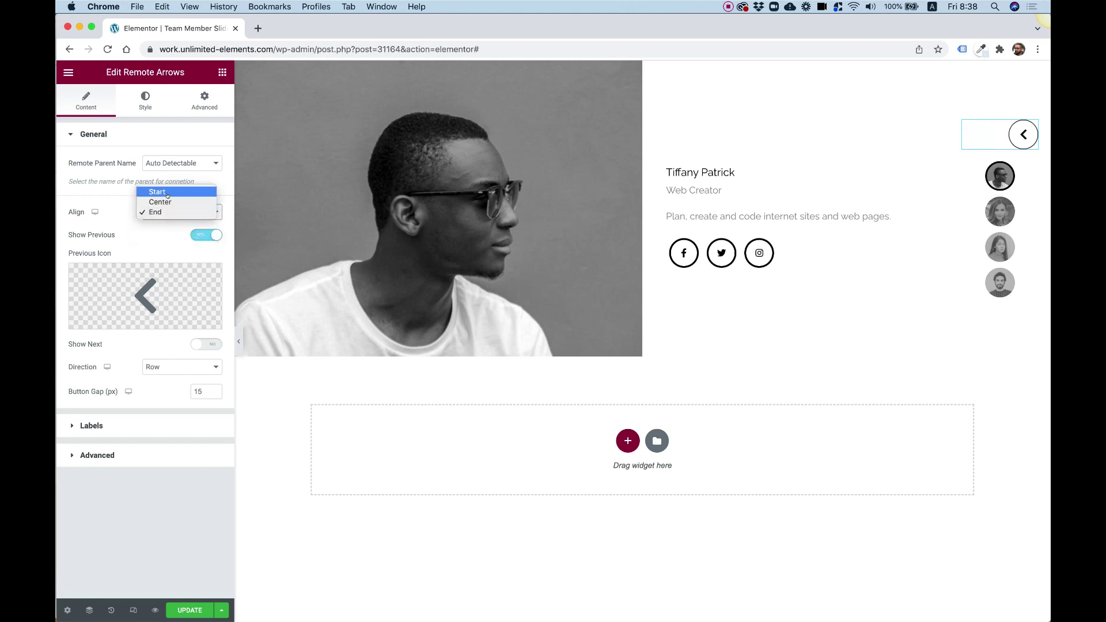
click(166, 202)
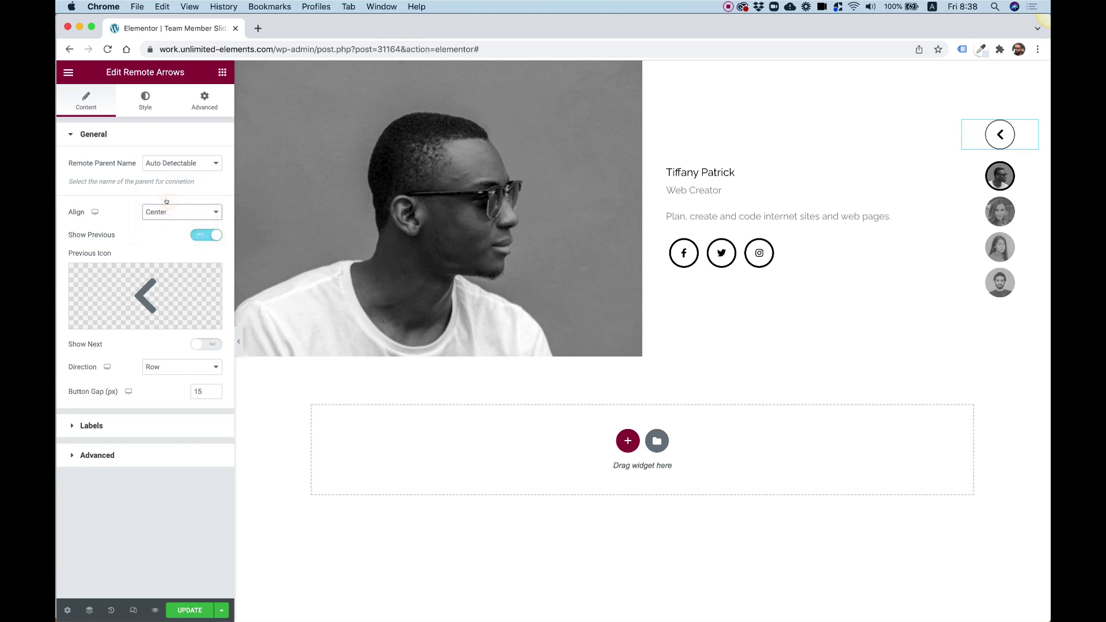
click(146, 296)
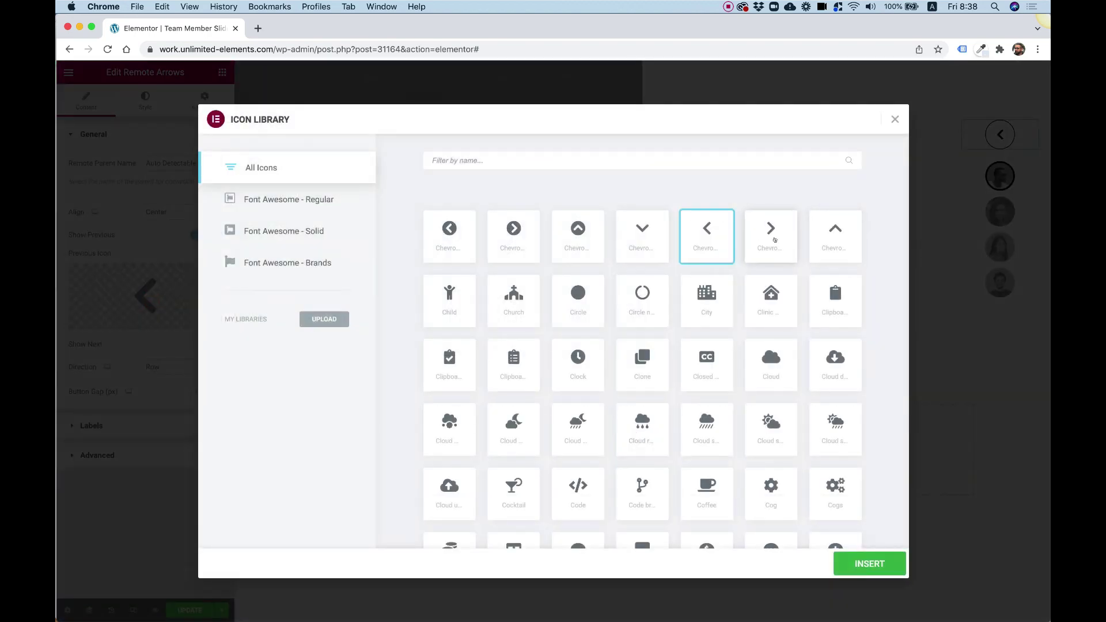
click(830, 236)
click(882, 567)
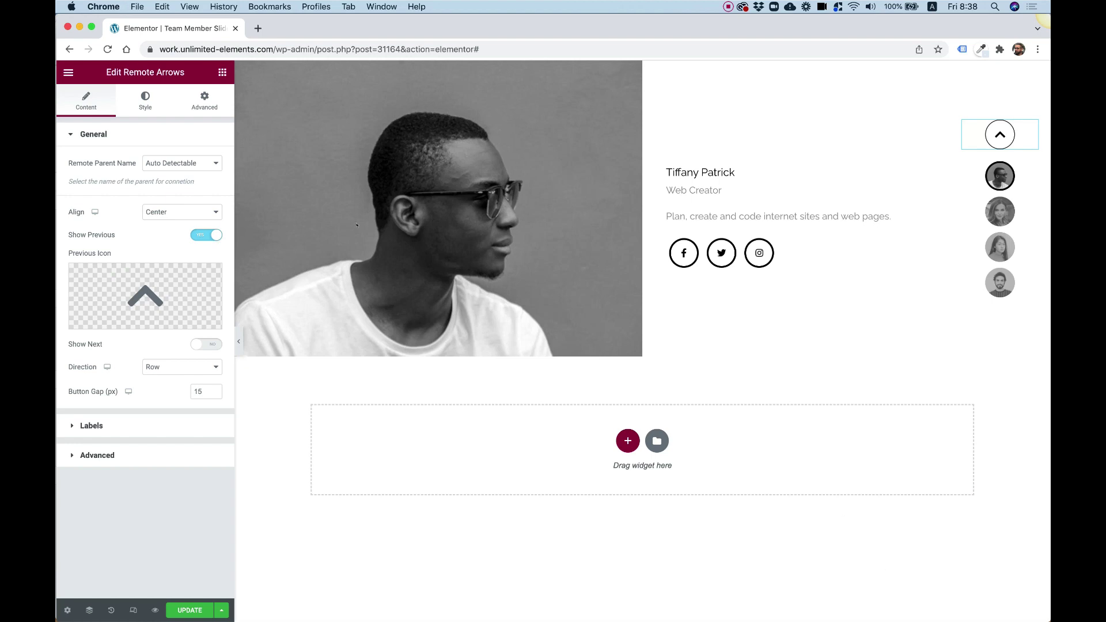
Test the up chevron by stepping the team slider back repeatedly.
click(996, 137)
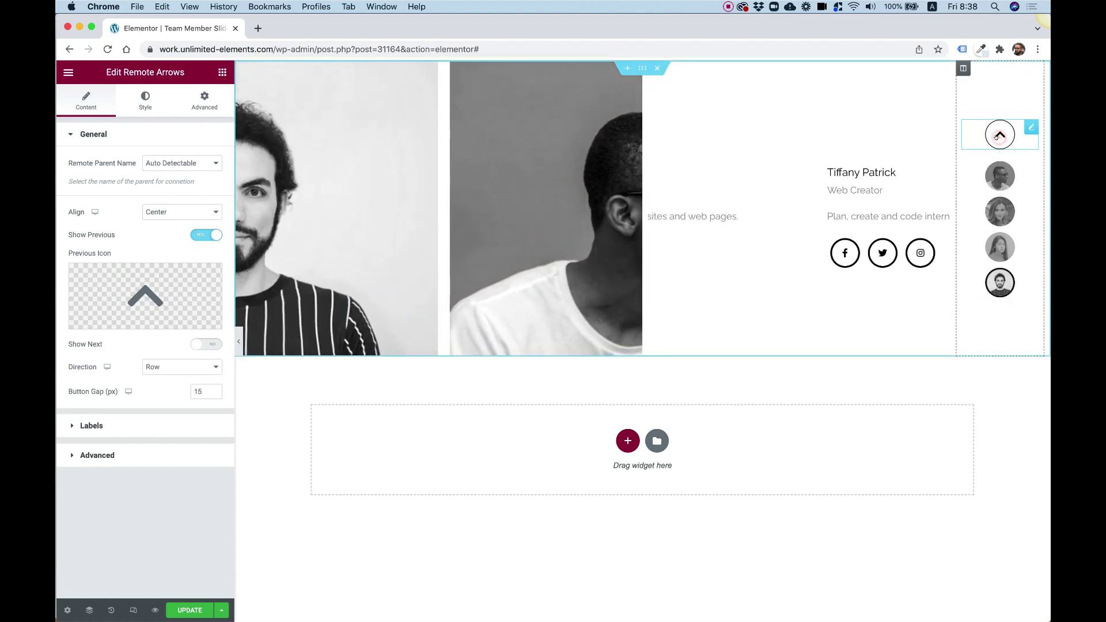
click(996, 137)
click(996, 137)
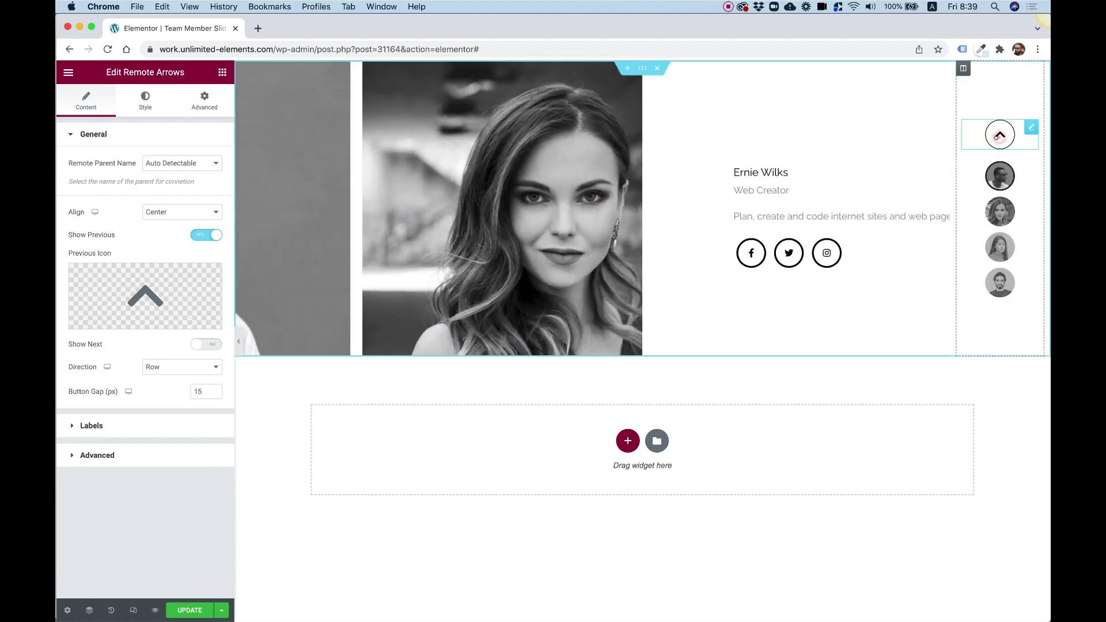
click(996, 137)
click(995, 137)
click(996, 136)
click(996, 137)
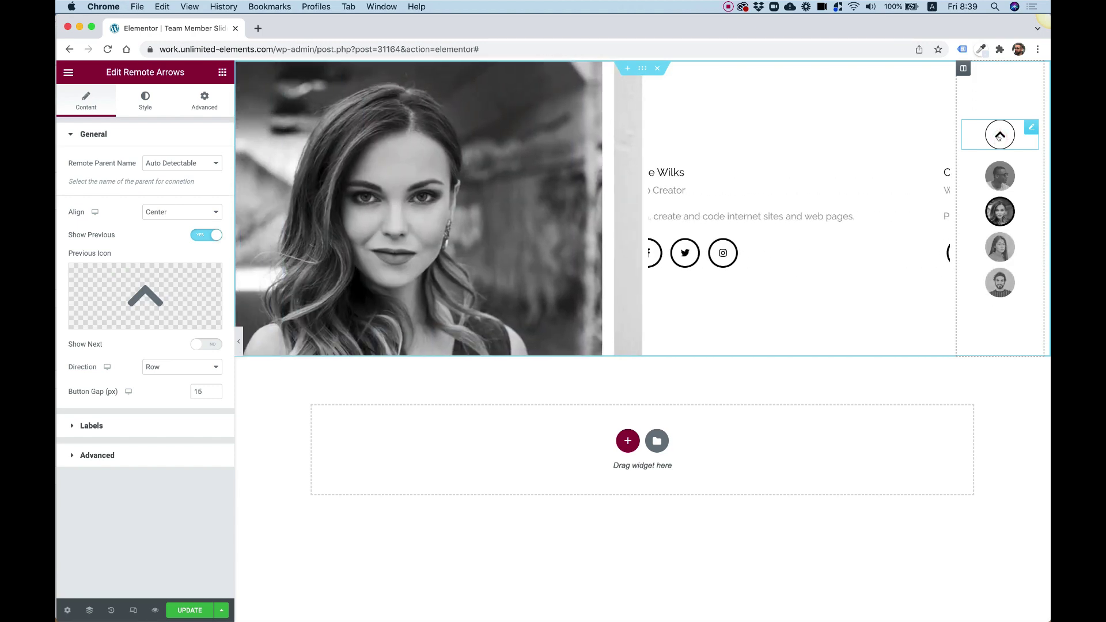
Duplicate the arrows widget and move the copy below the face thumbnails.
right_click(996, 139)
click(988, 164)
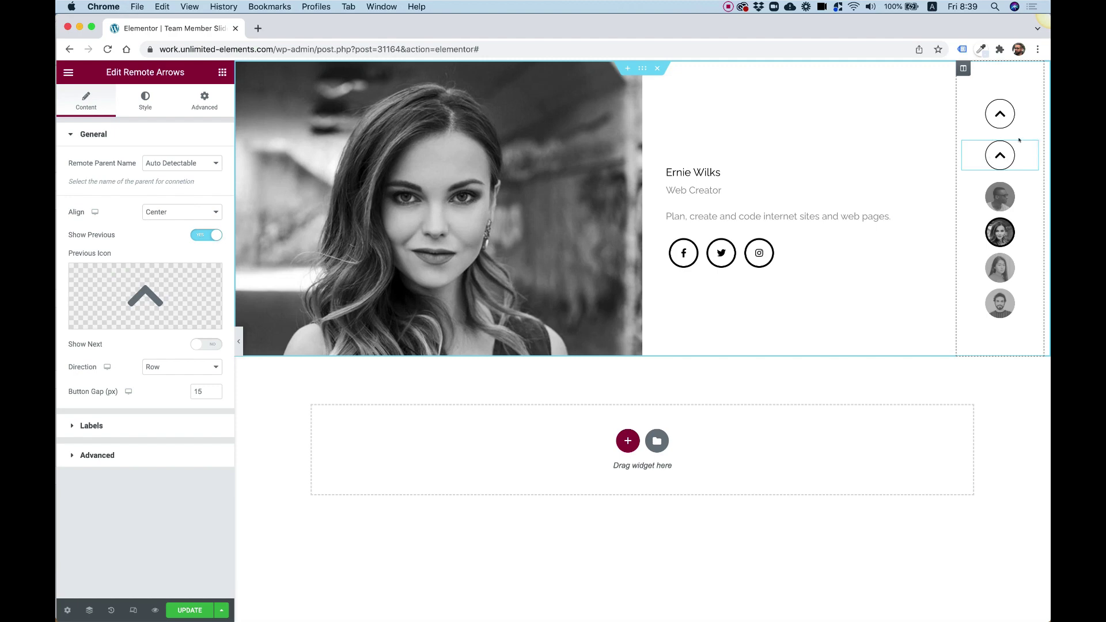
drag(1026, 147, 1012, 285)
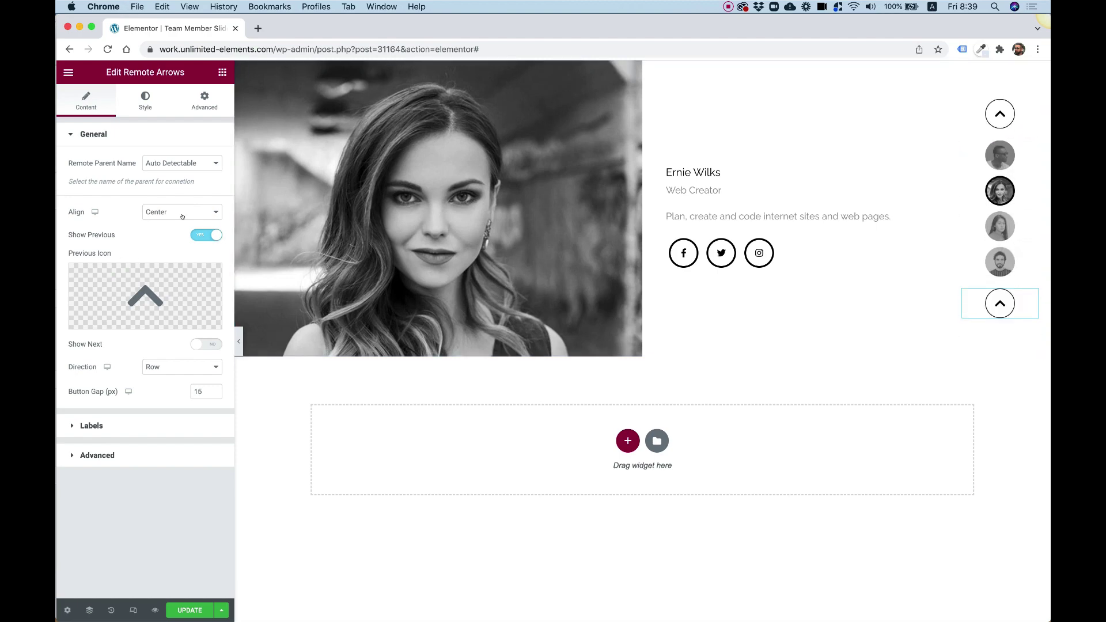
Make the copy show only Next with a chevron-down icon, then test both arrows.
mouse_move(149, 280)
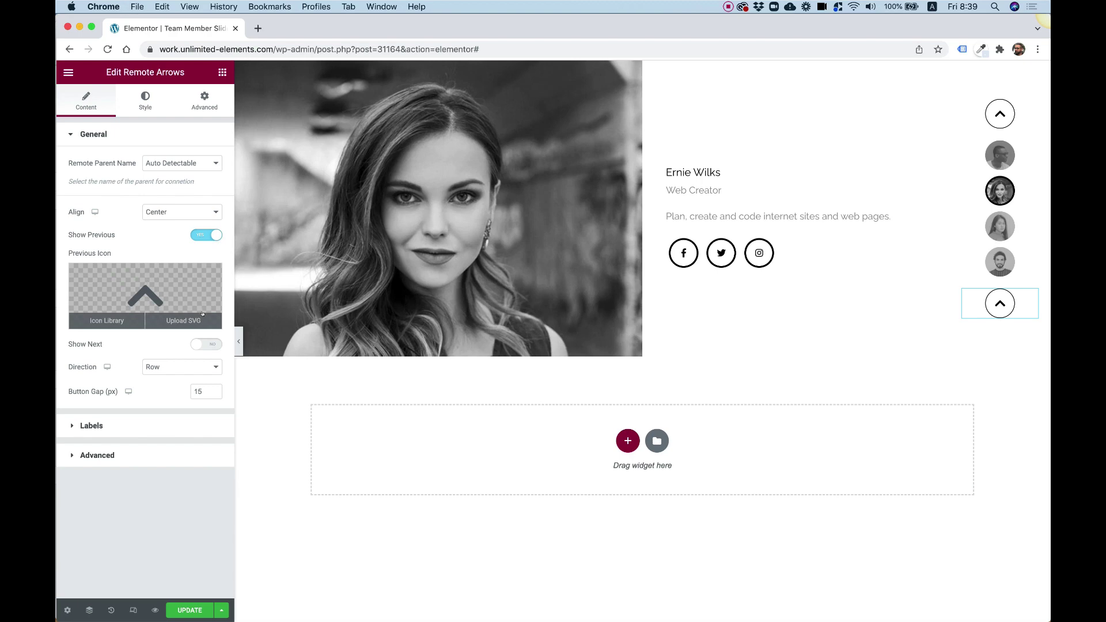
click(212, 234)
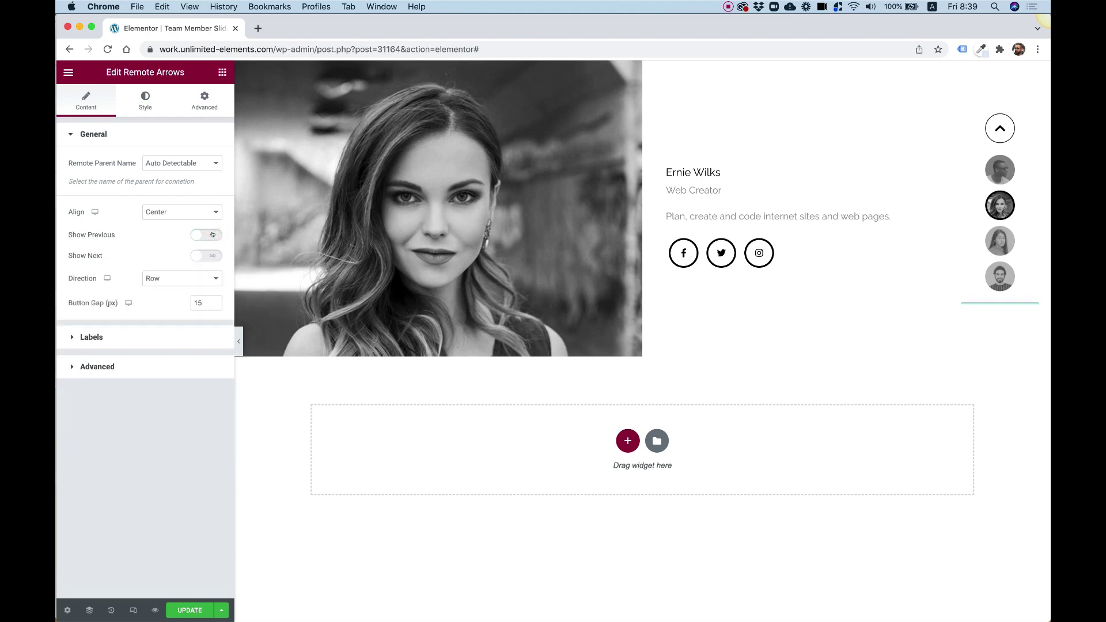
click(202, 255)
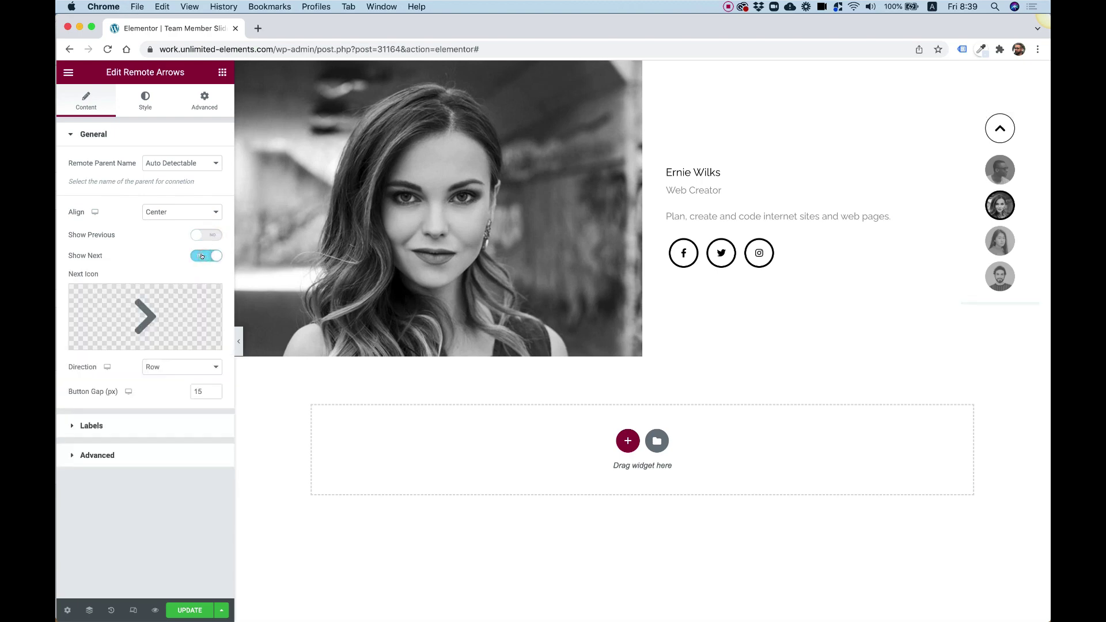
click(145, 309)
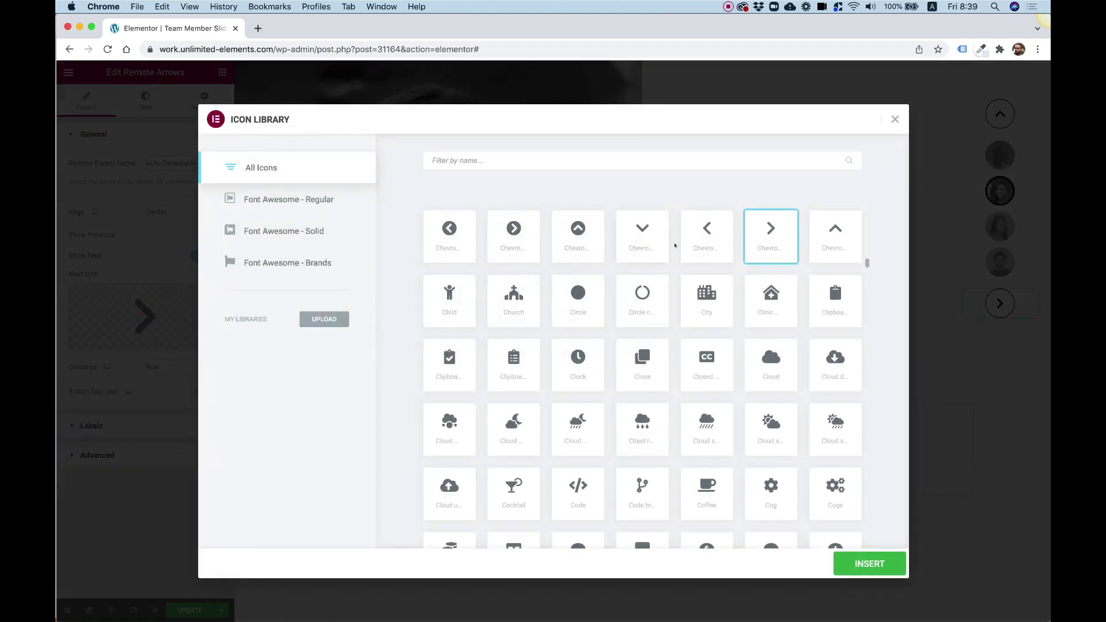
click(645, 228)
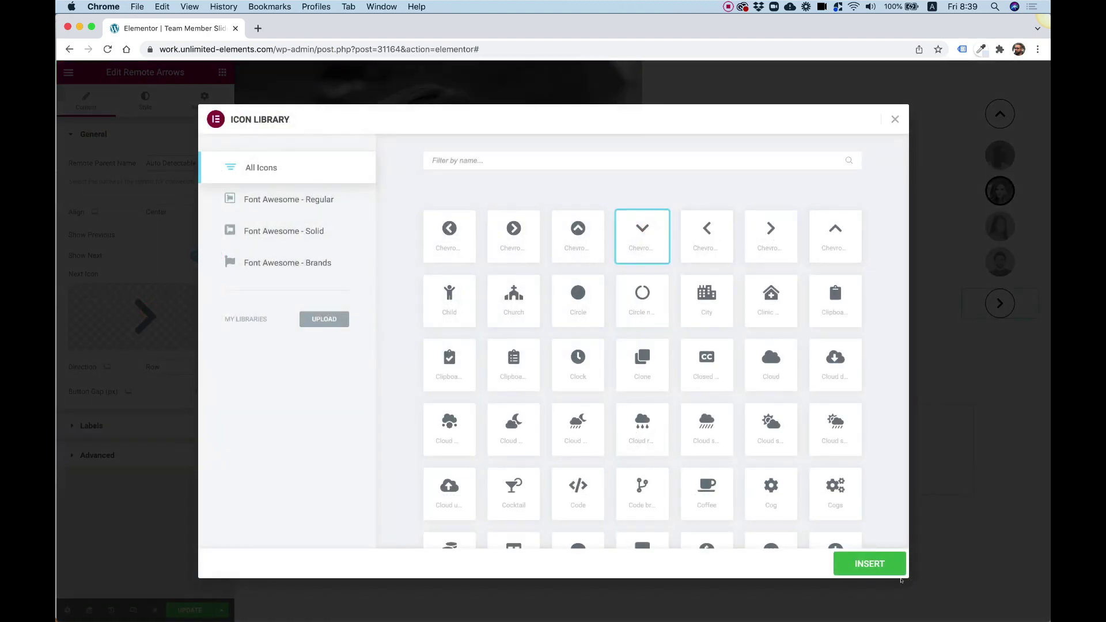
click(892, 569)
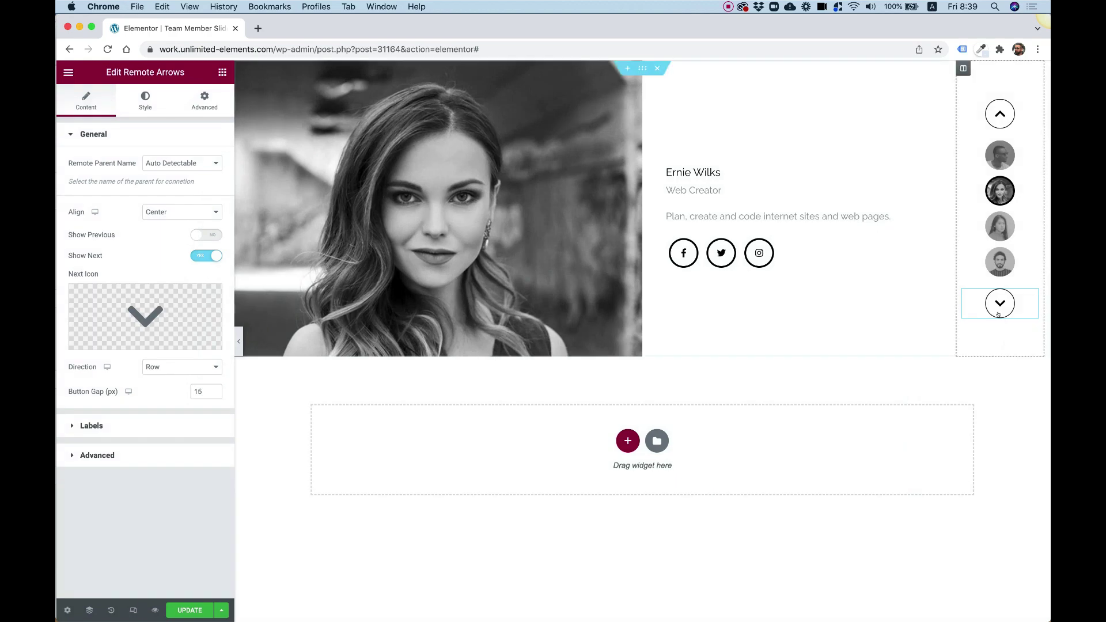
click(998, 314)
click(996, 115)
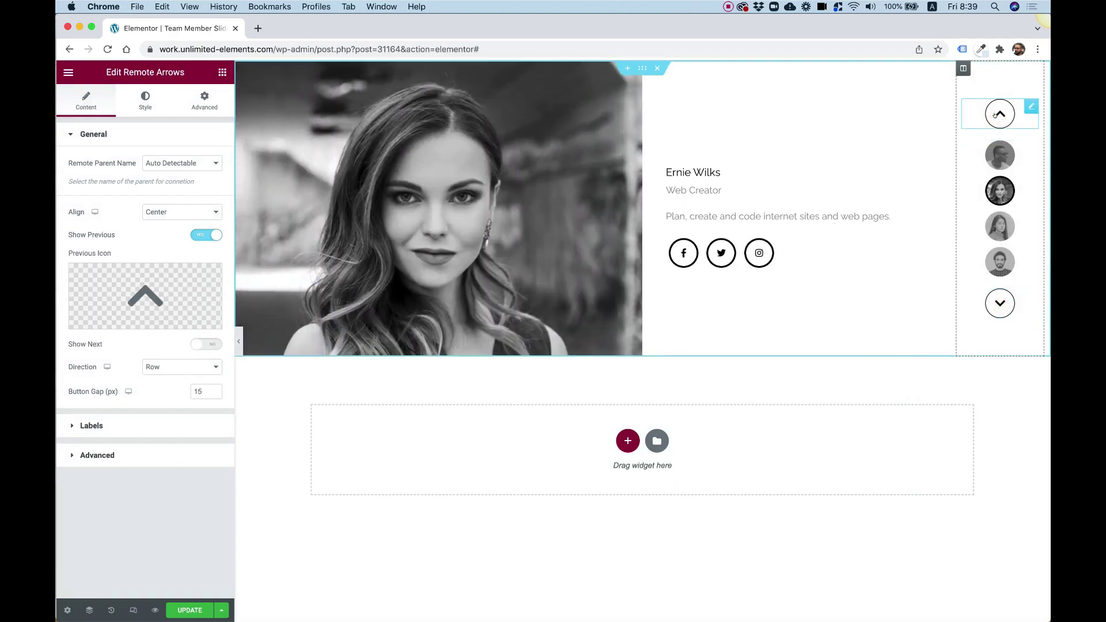
Step through members with the down chevron, then up and down once, ending on the third.
click(998, 297)
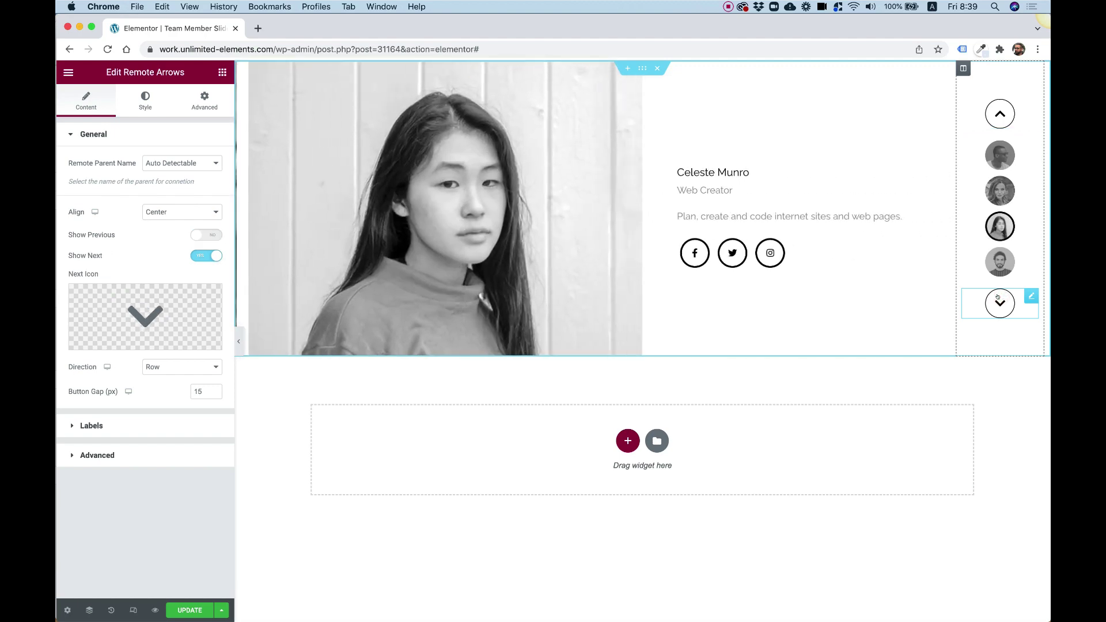
click(998, 297)
click(998, 298)
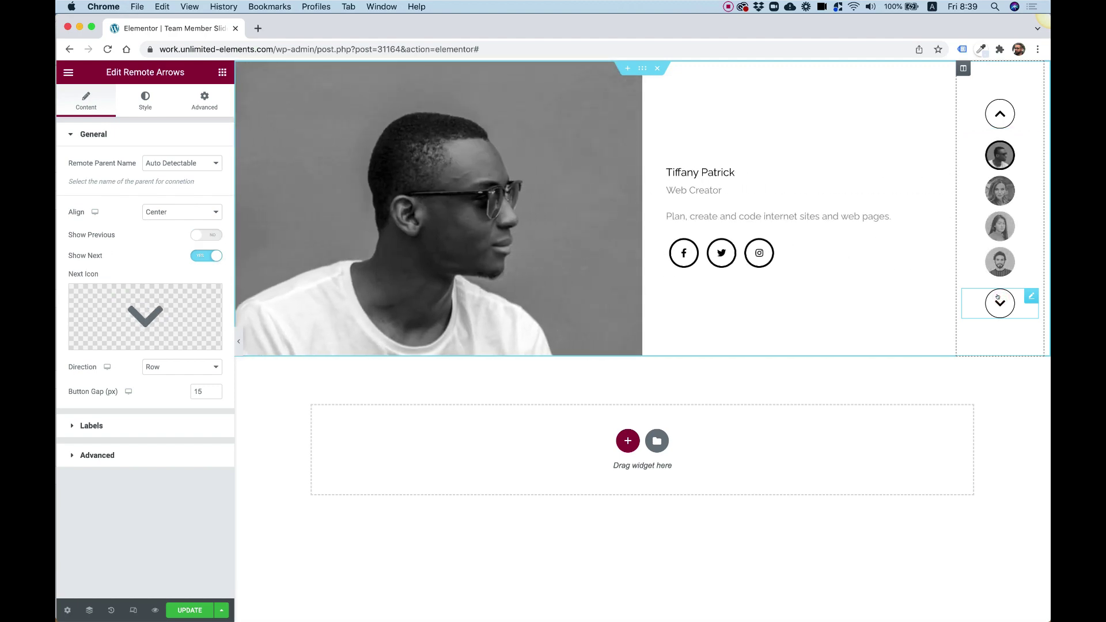
click(998, 297)
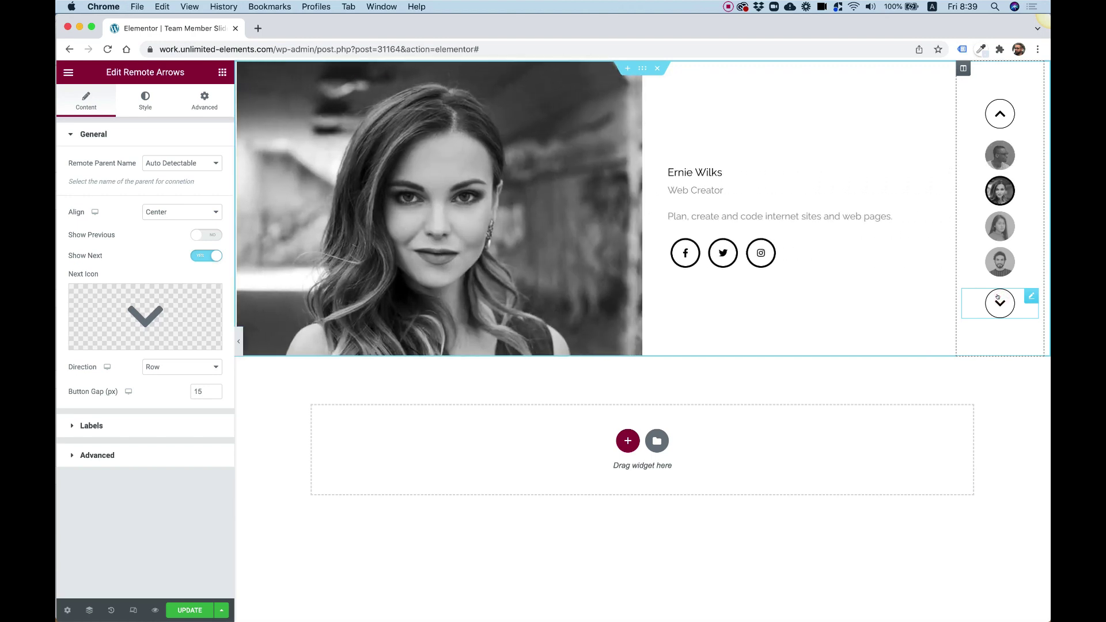
click(998, 297)
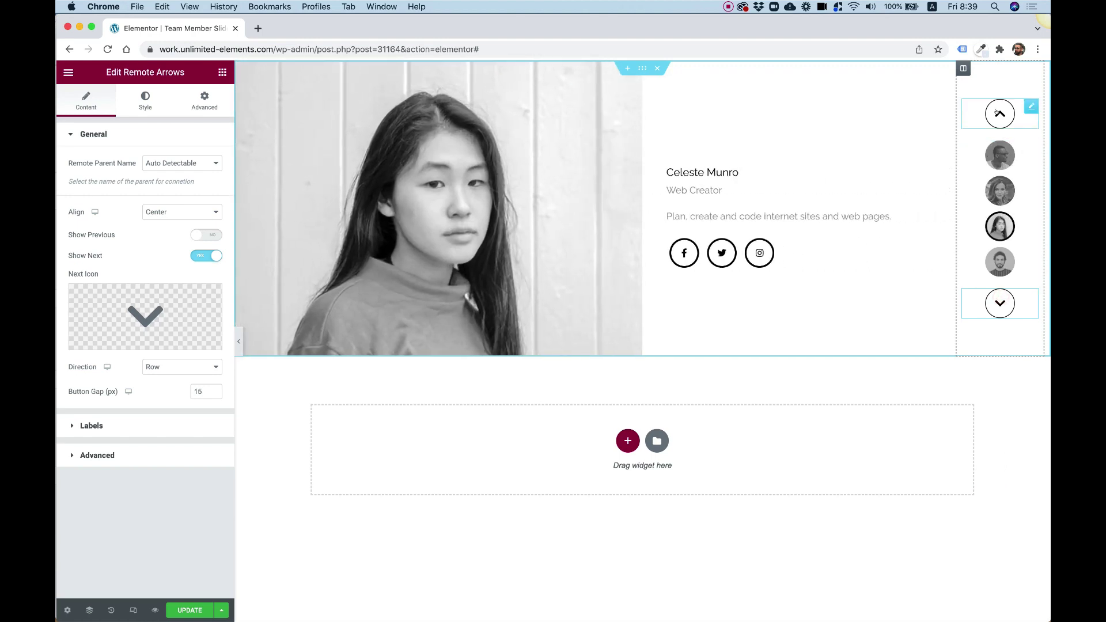
click(999, 113)
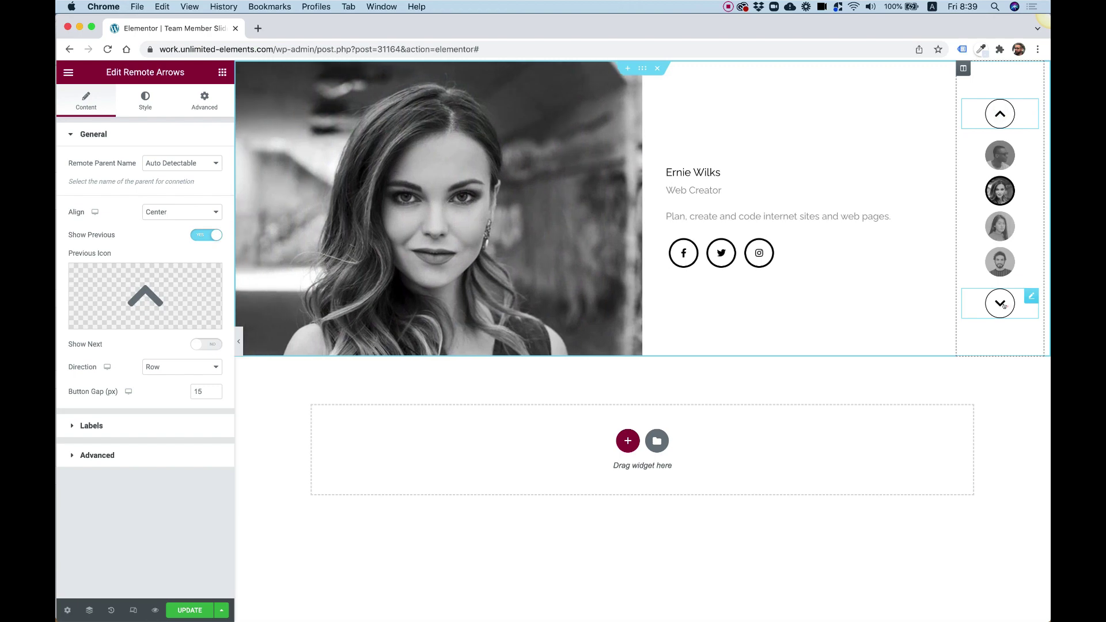
click(999, 303)
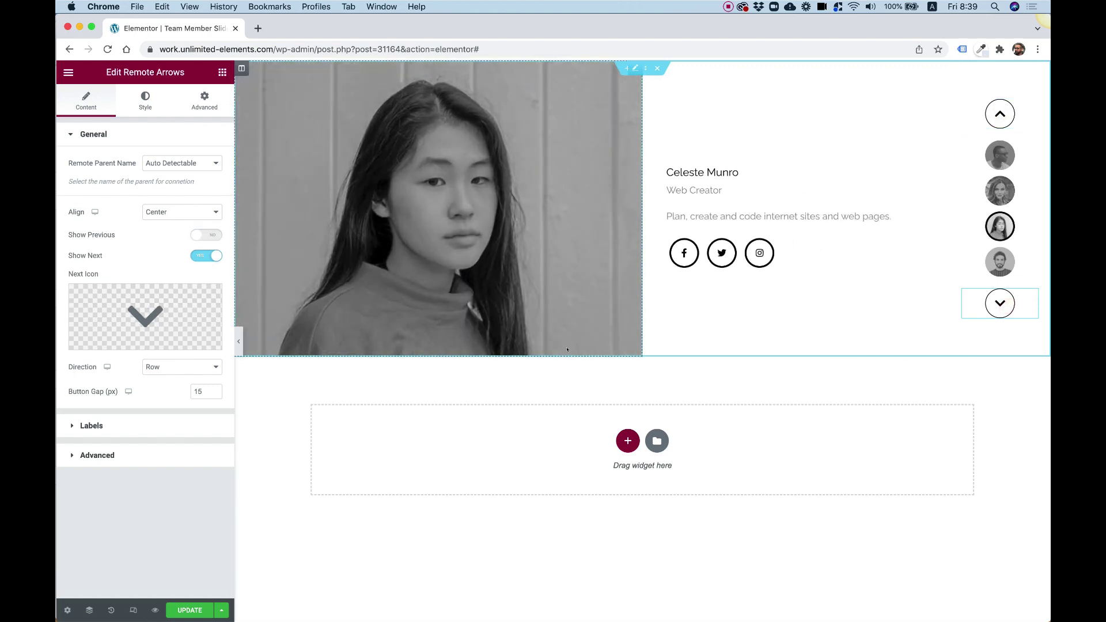